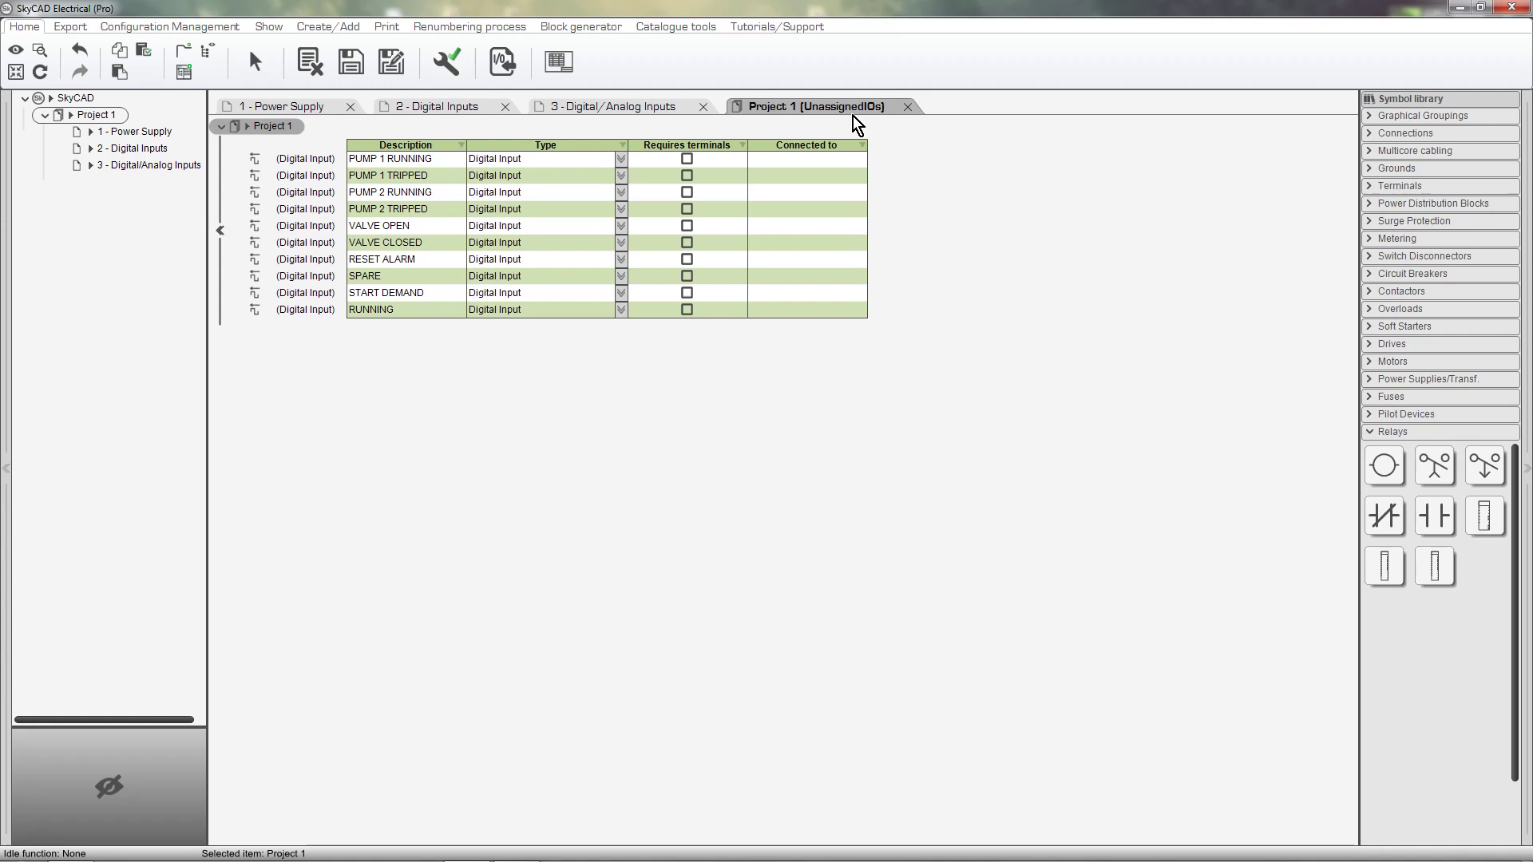
- Switch to the 2 - Digital Inputs schematic sheet
click(477, 112)
- Insert common lines wired to DI1's COM terminals, then pick DI1's I-00 input
click(613, 409)
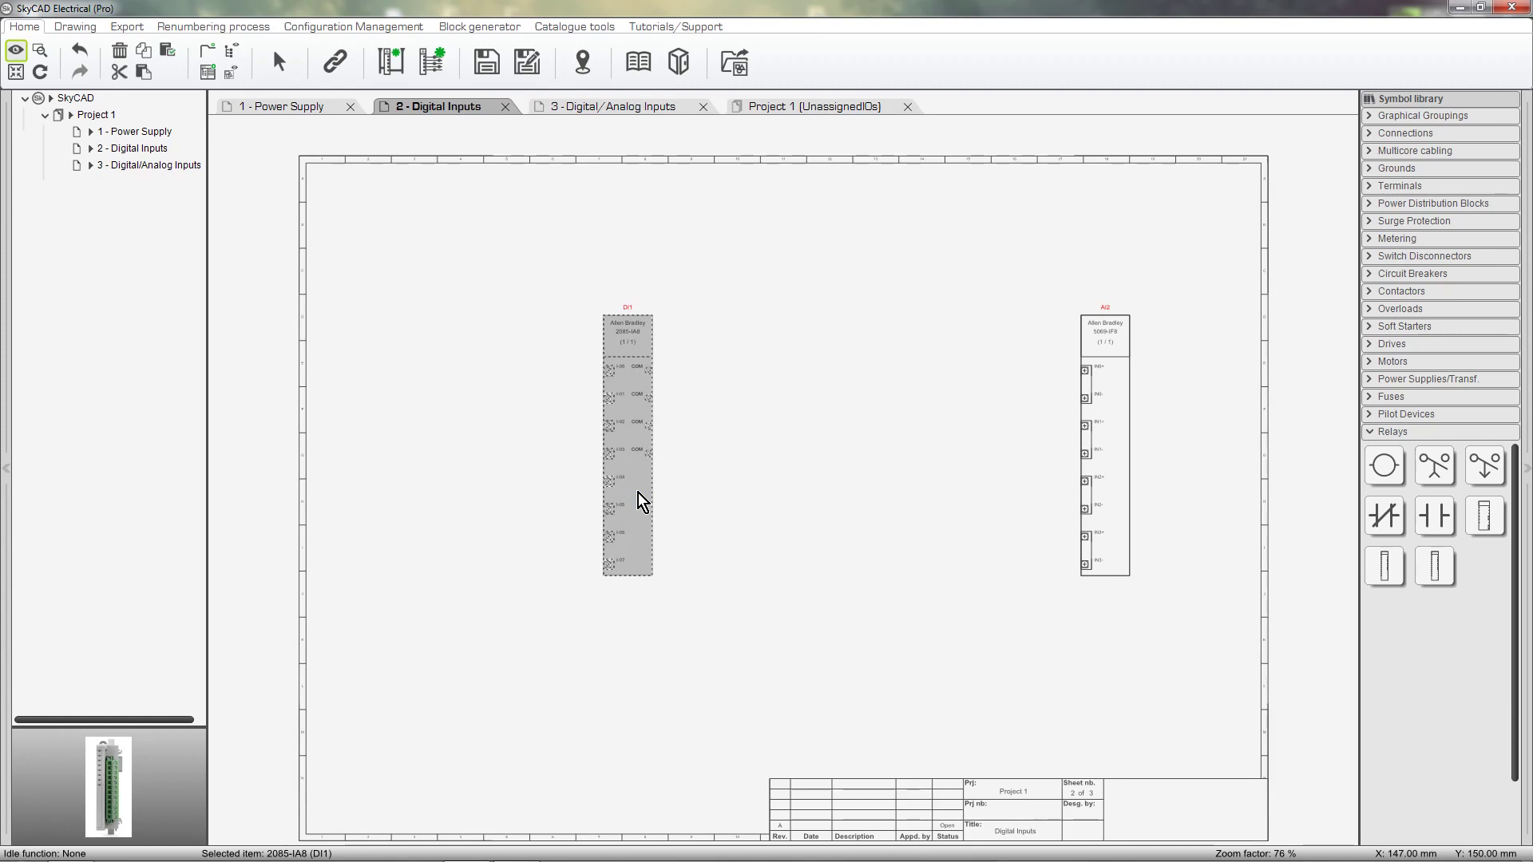
click(394, 69)
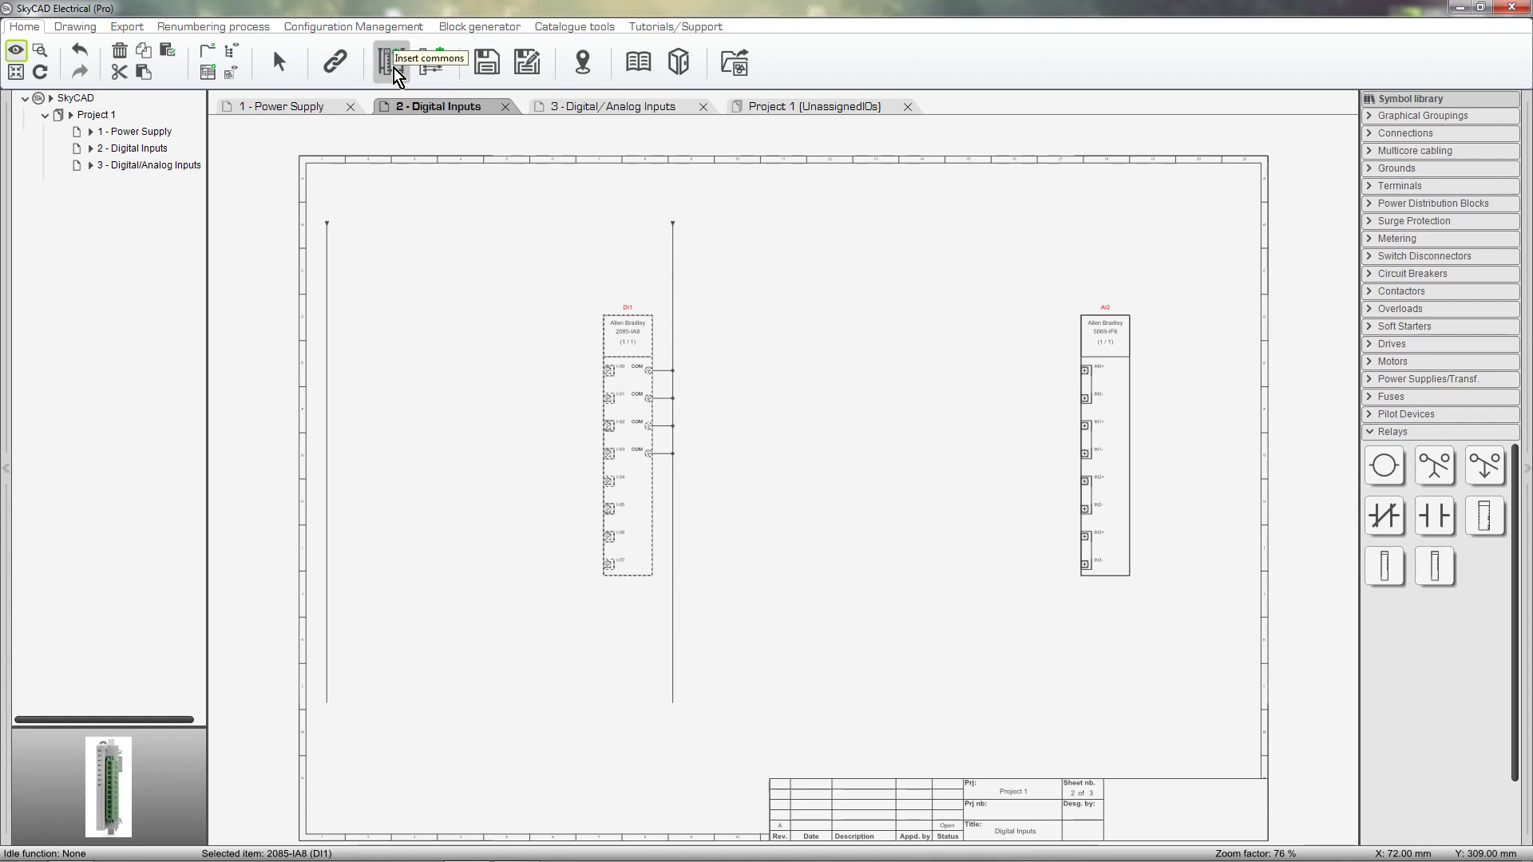
scroll(366, 409, up, 2)
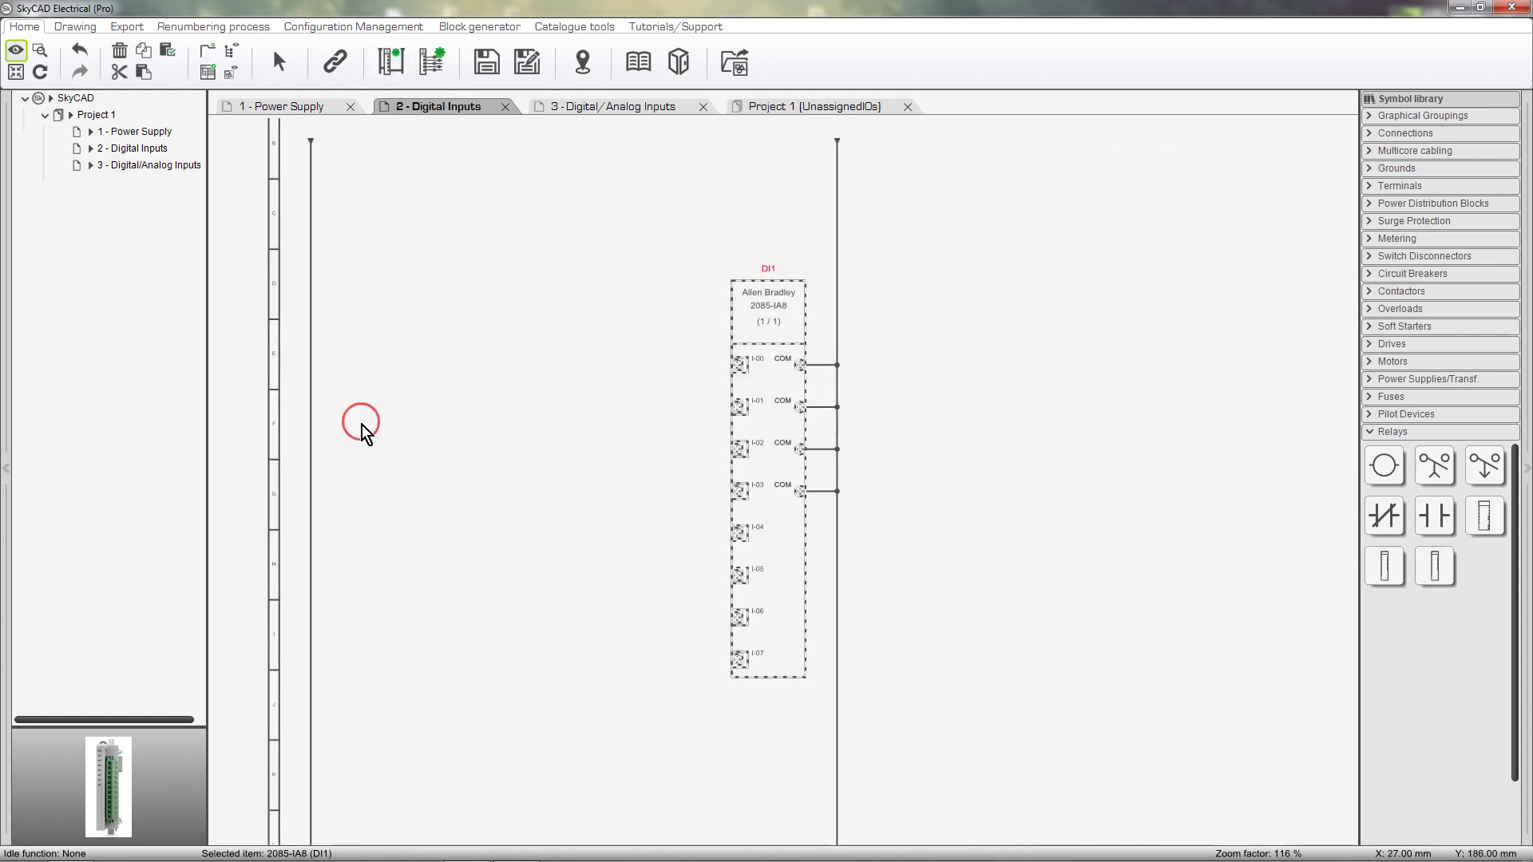
middle_drag(362, 425, 406, 459)
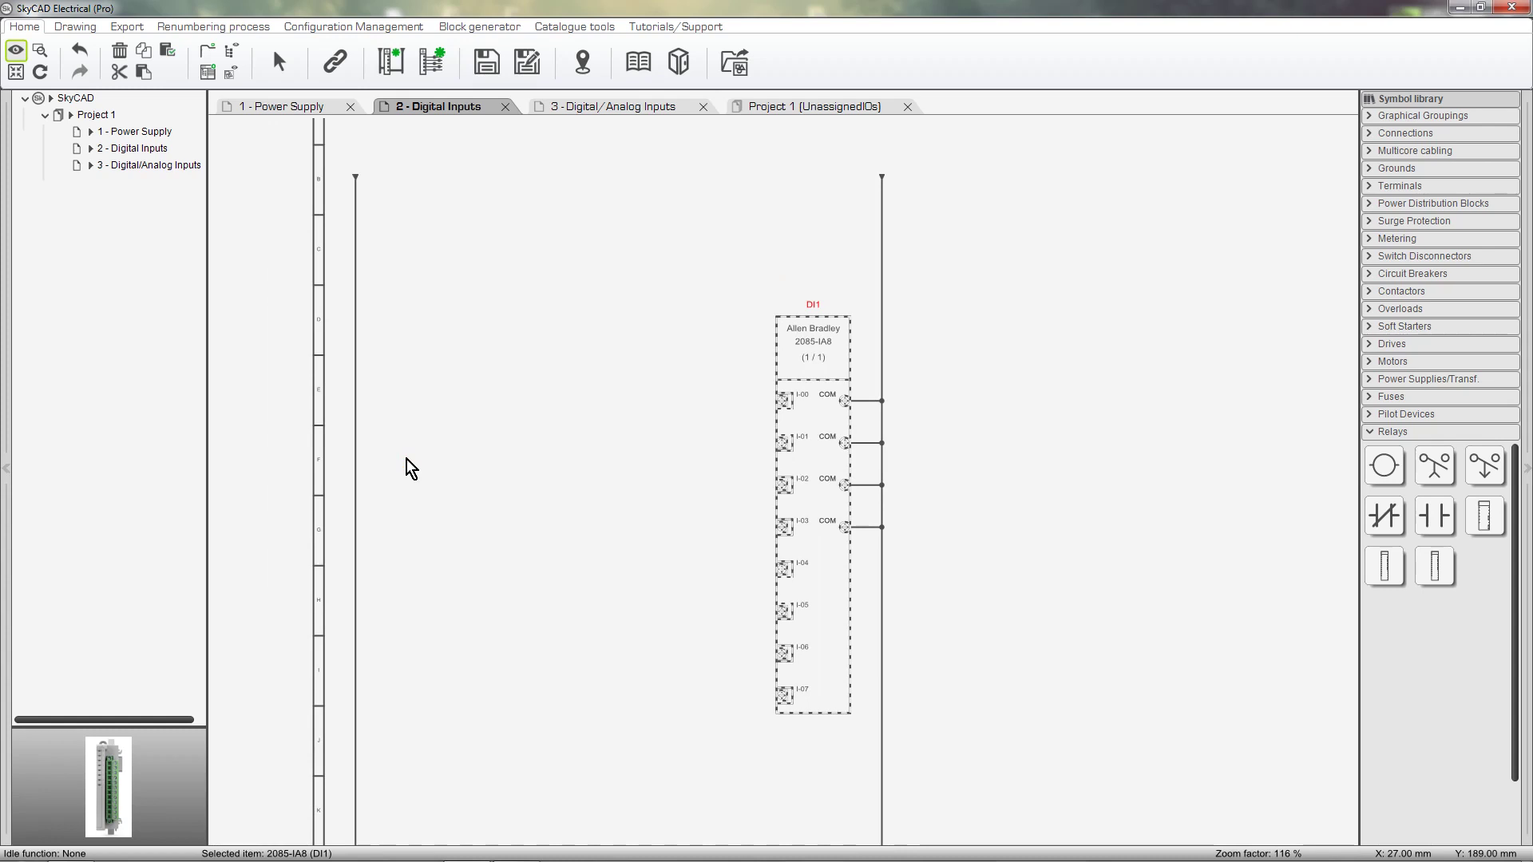
click(784, 404)
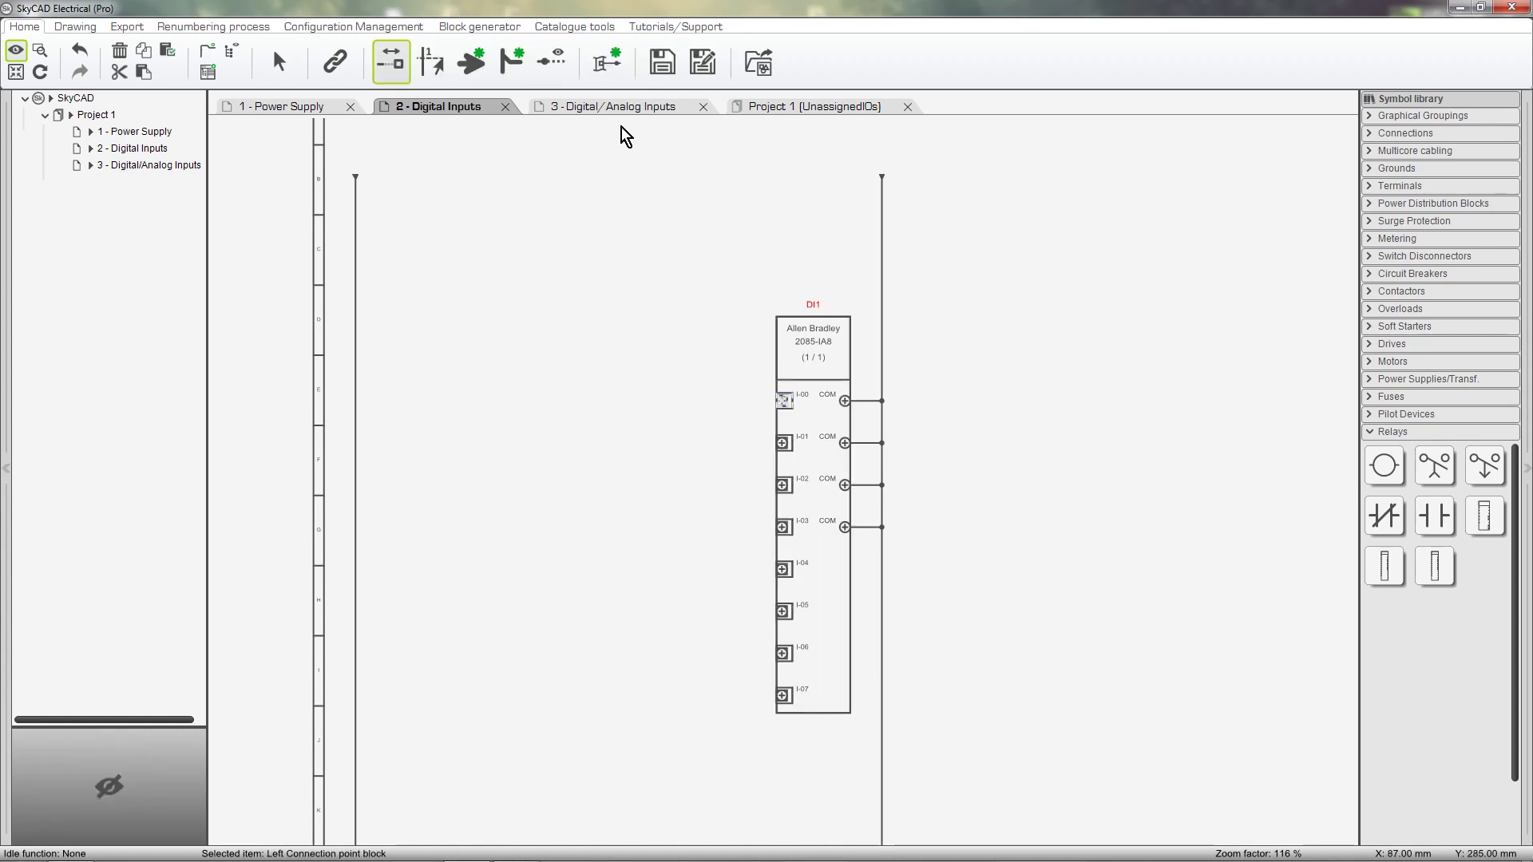
- Assign PUMP 1 RUNNING to DI1's I-00 input and bring up the Unassigned IOs table
click(607, 63)
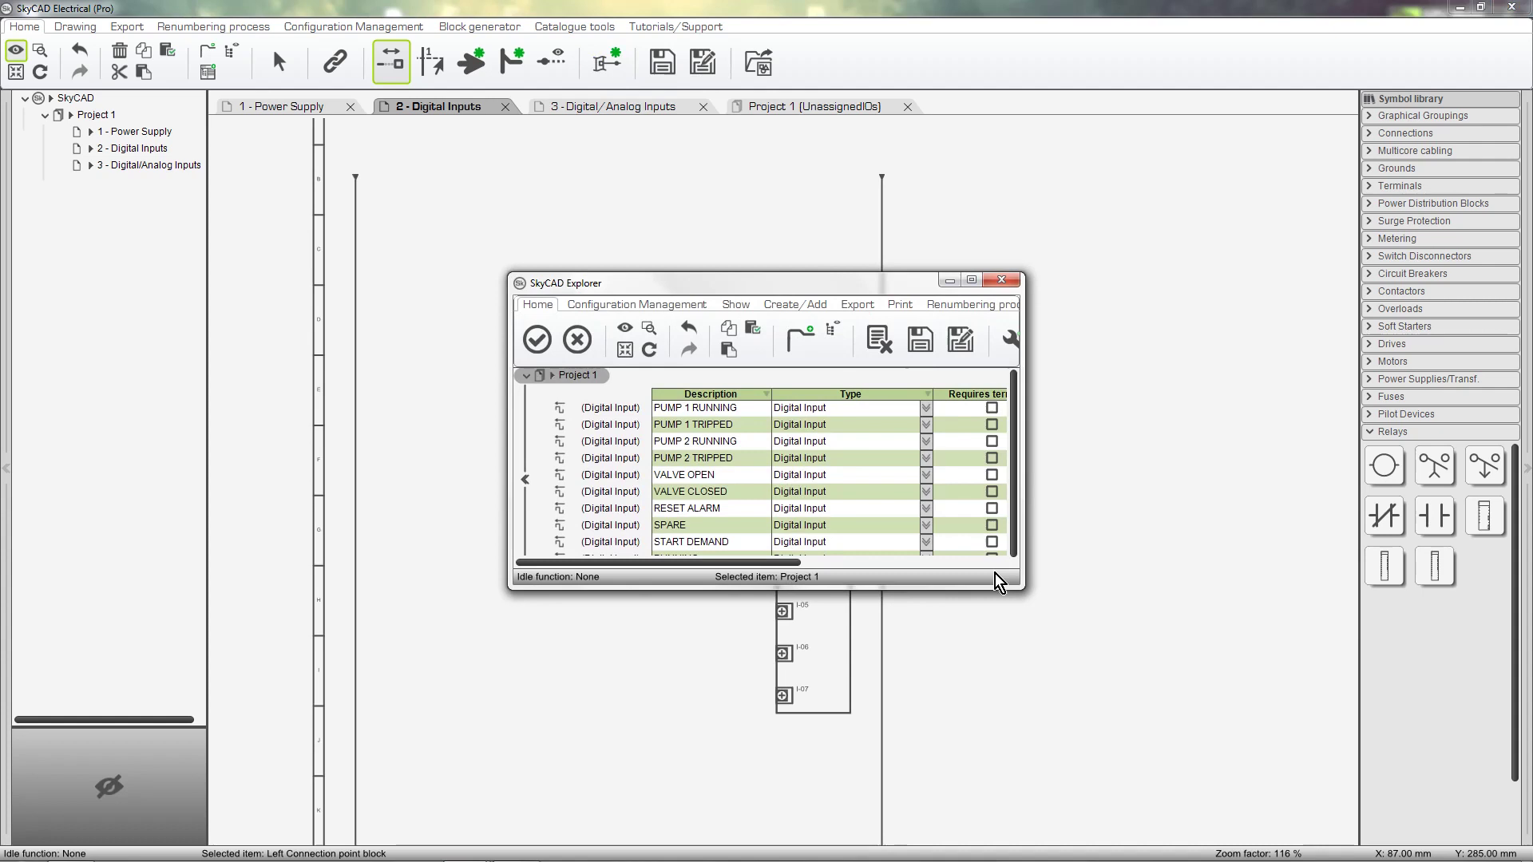
drag(1018, 587, 1192, 619)
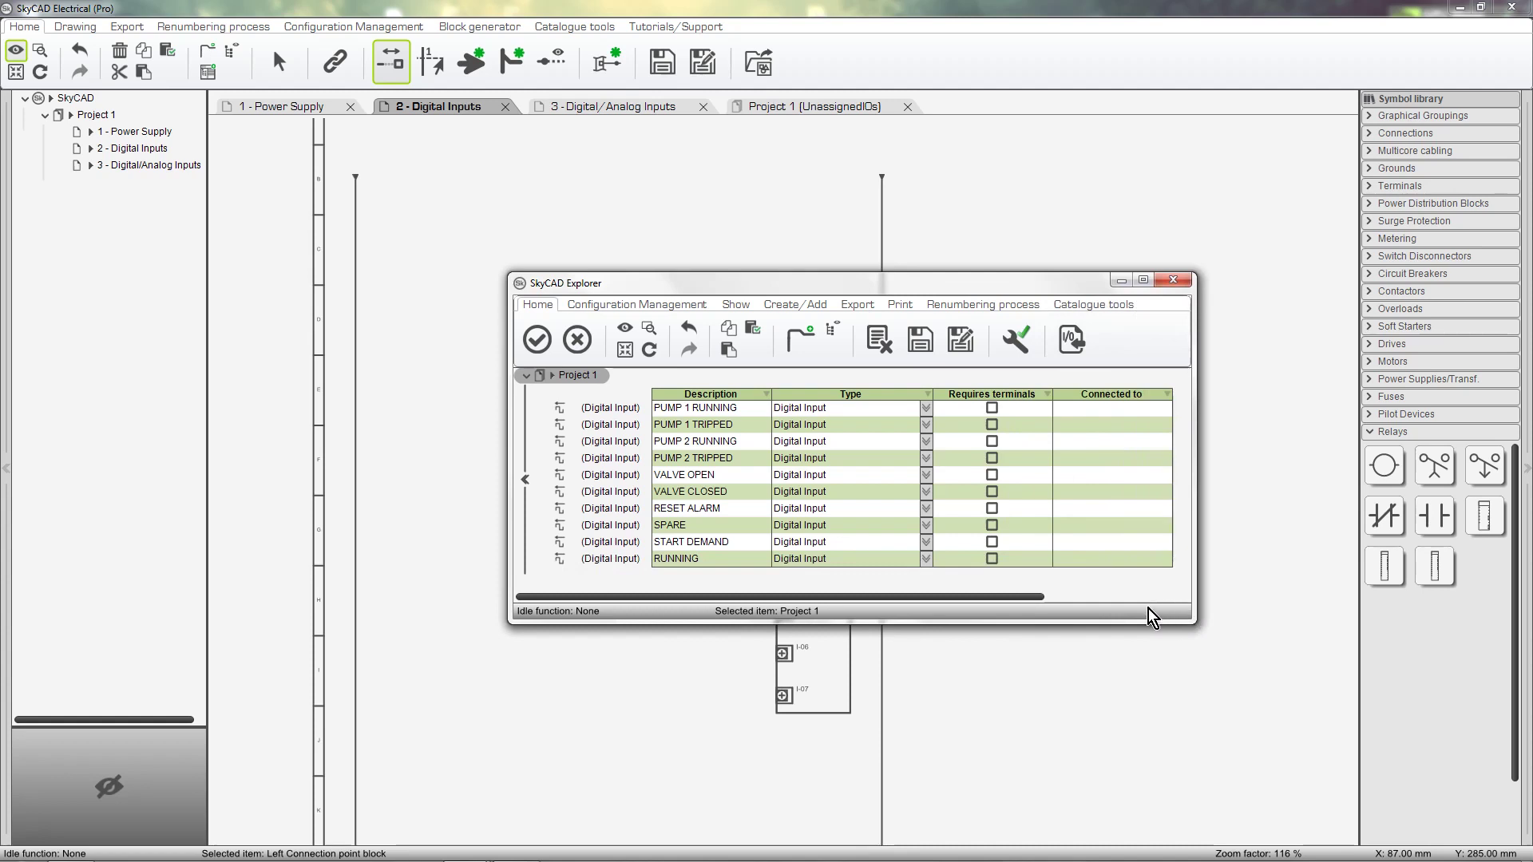
click(608, 412)
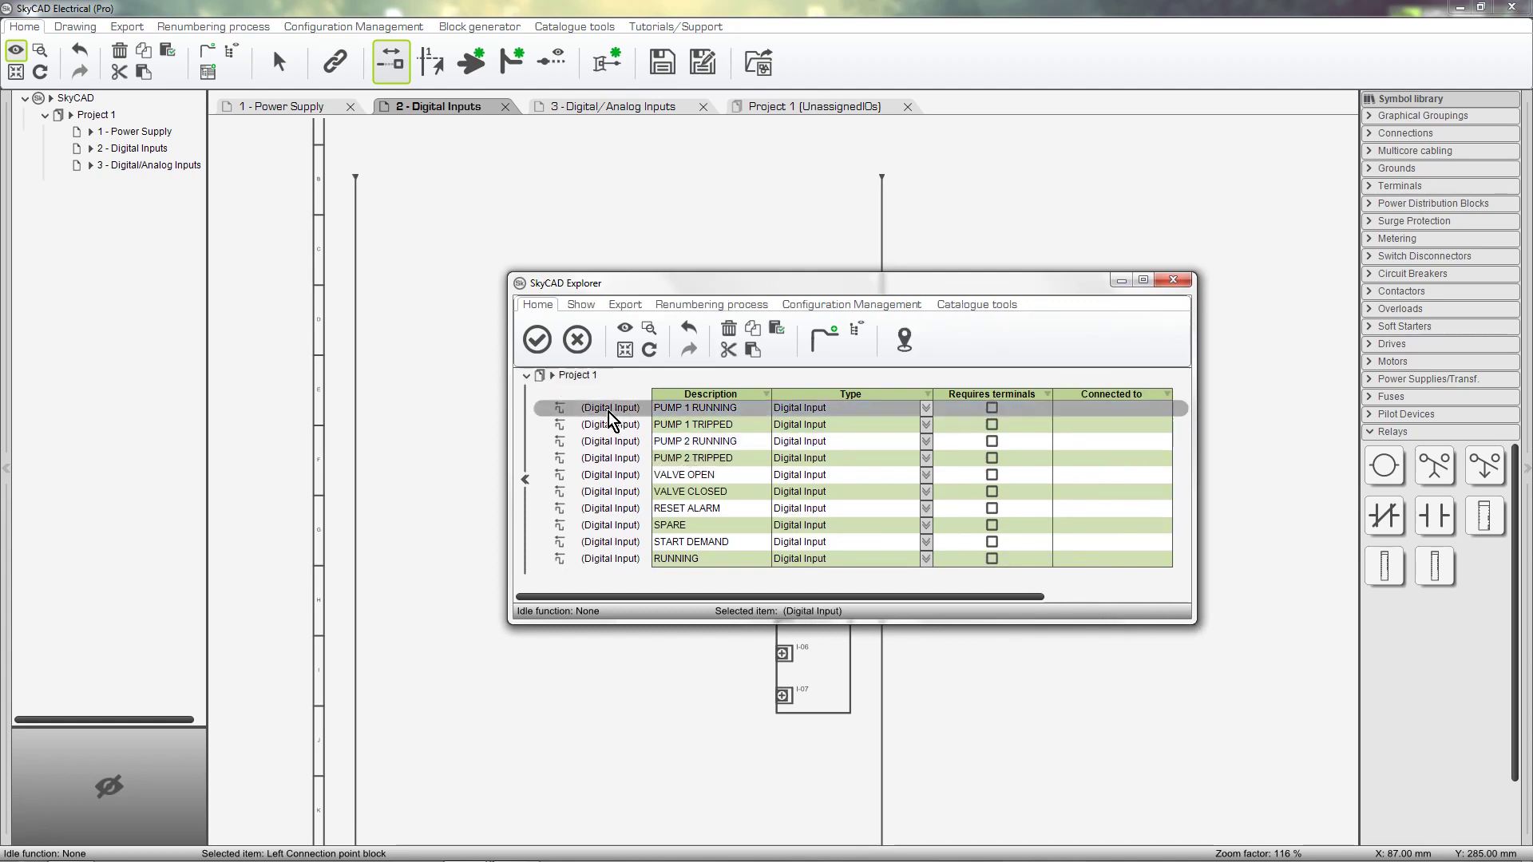
click(538, 341)
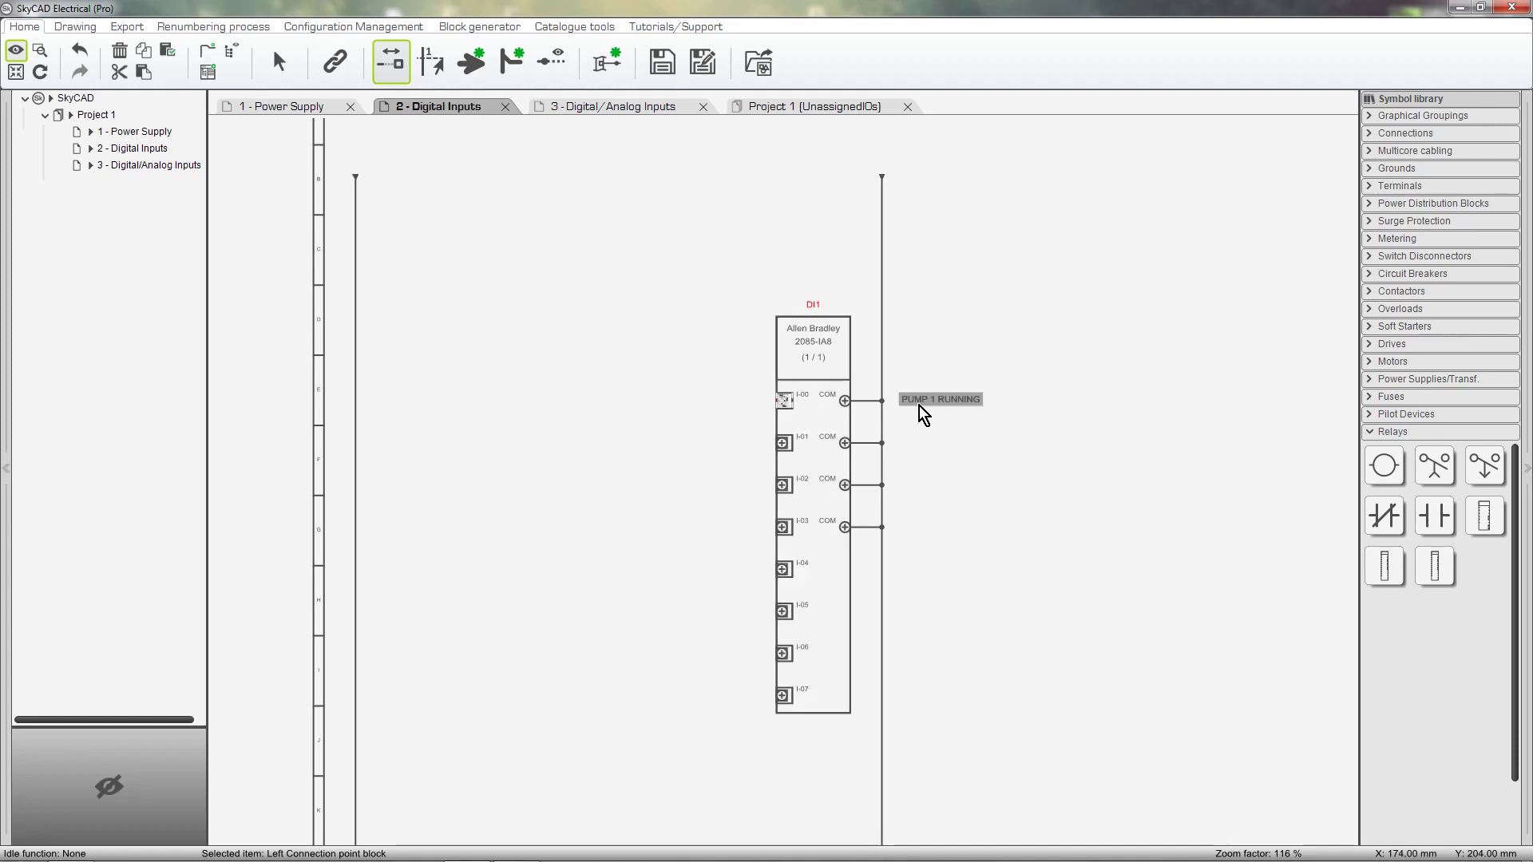
click(843, 111)
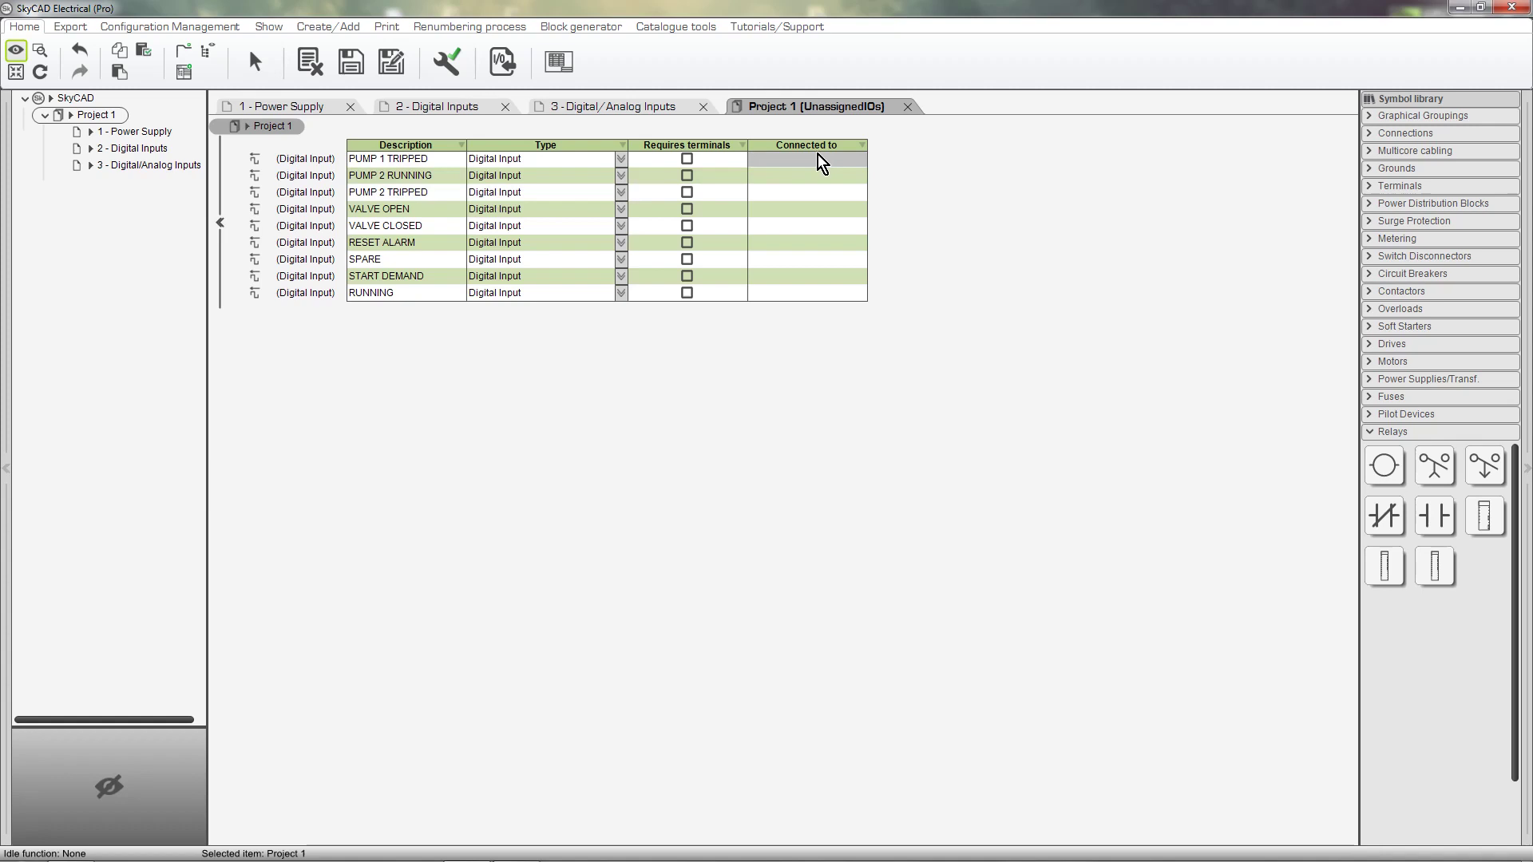
- Set PUMP 1 TRIPPED's Connected to entry to an NO Contact from the Relays library
click(844, 146)
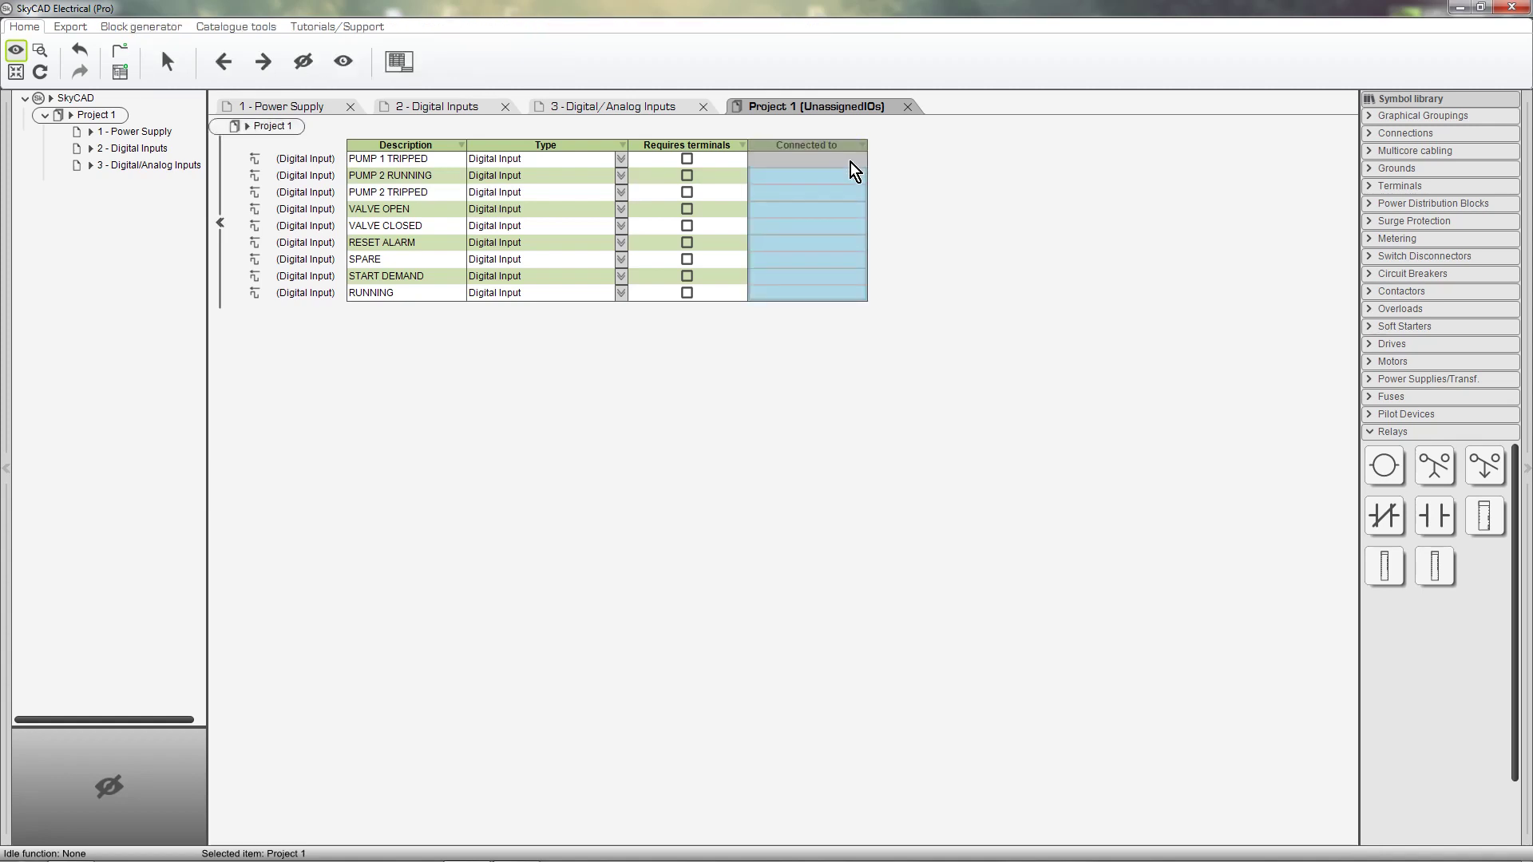
click(849, 162)
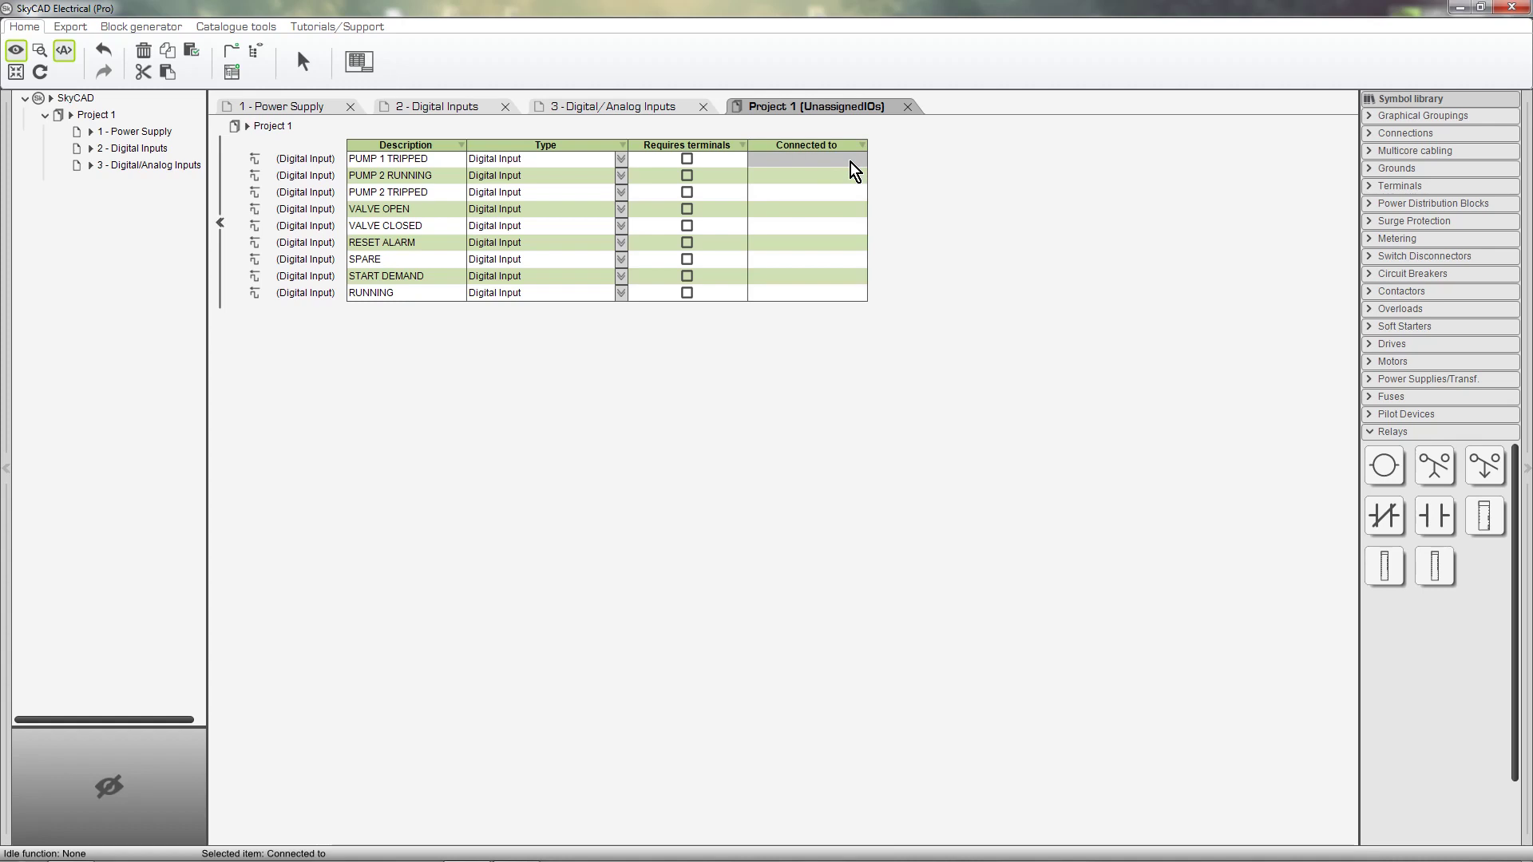
click(1426, 520)
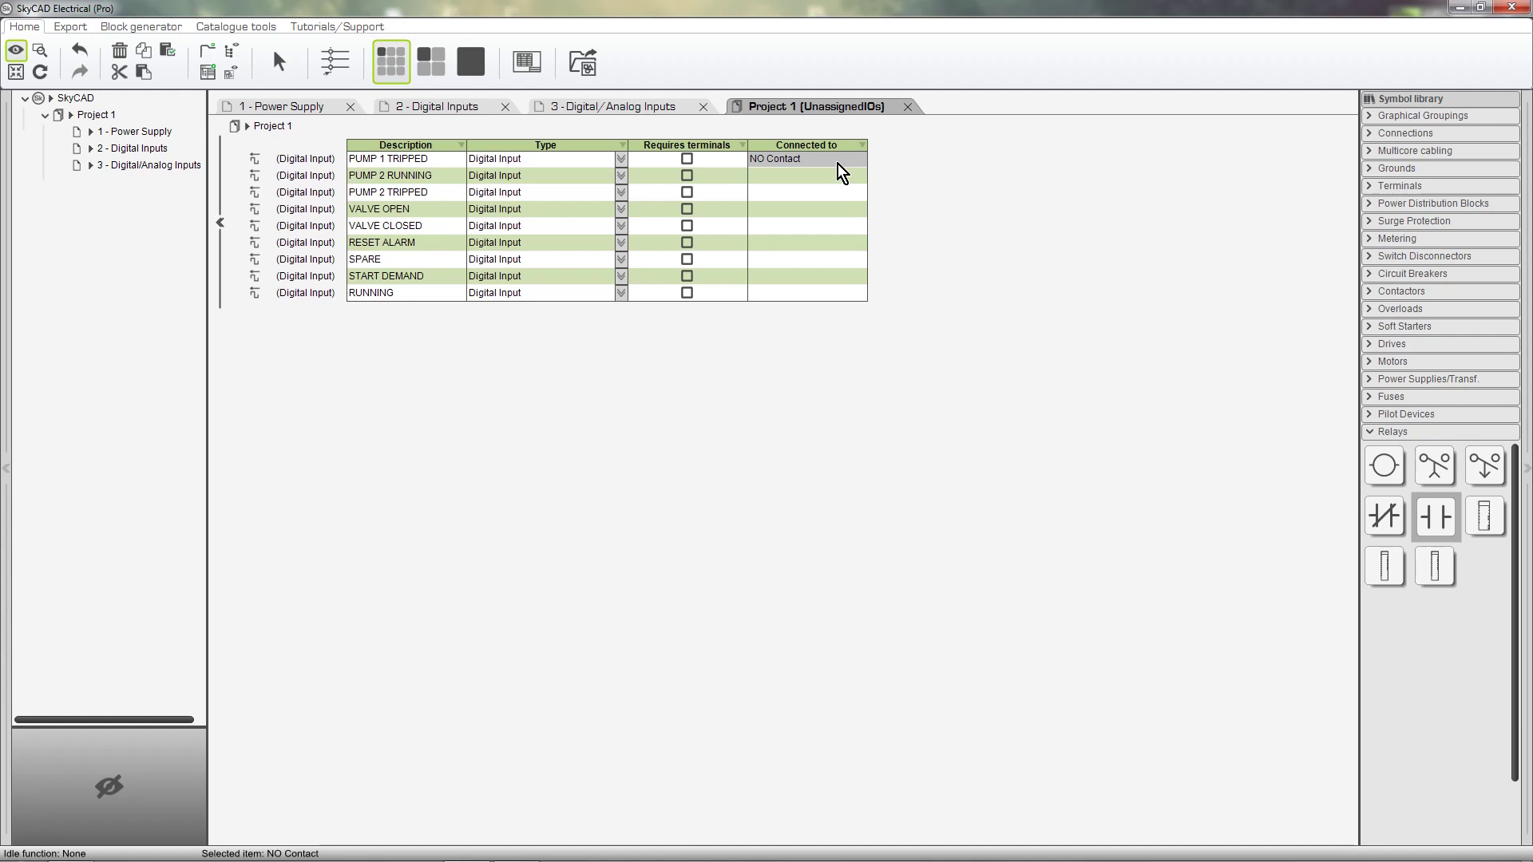
- Assign PUMP 1 TRIPPED to DI1's input I-01 on the Digital Inputs sheet
click(443, 108)
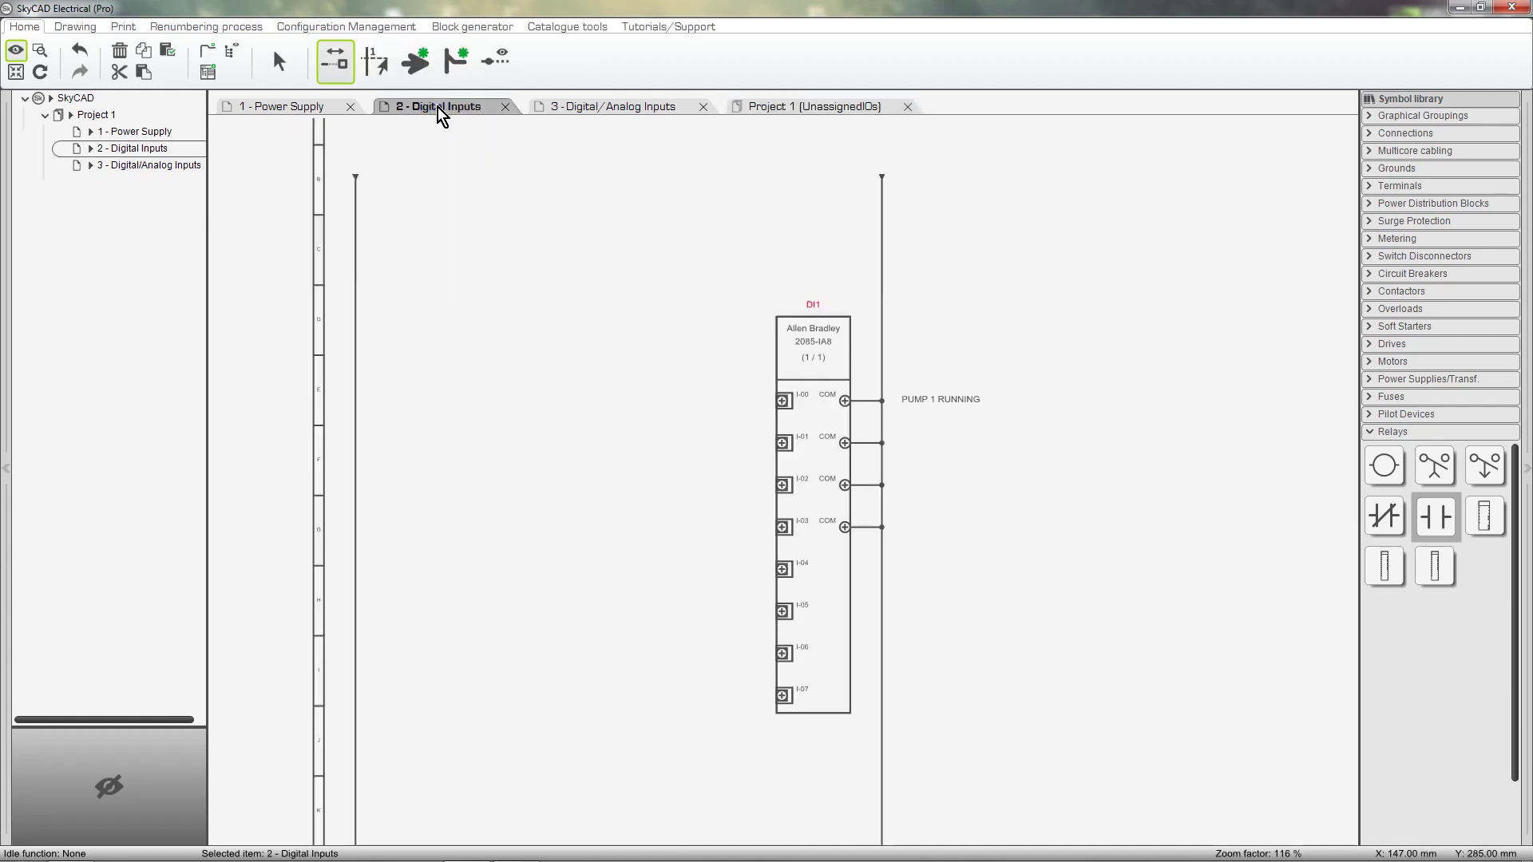
click(784, 448)
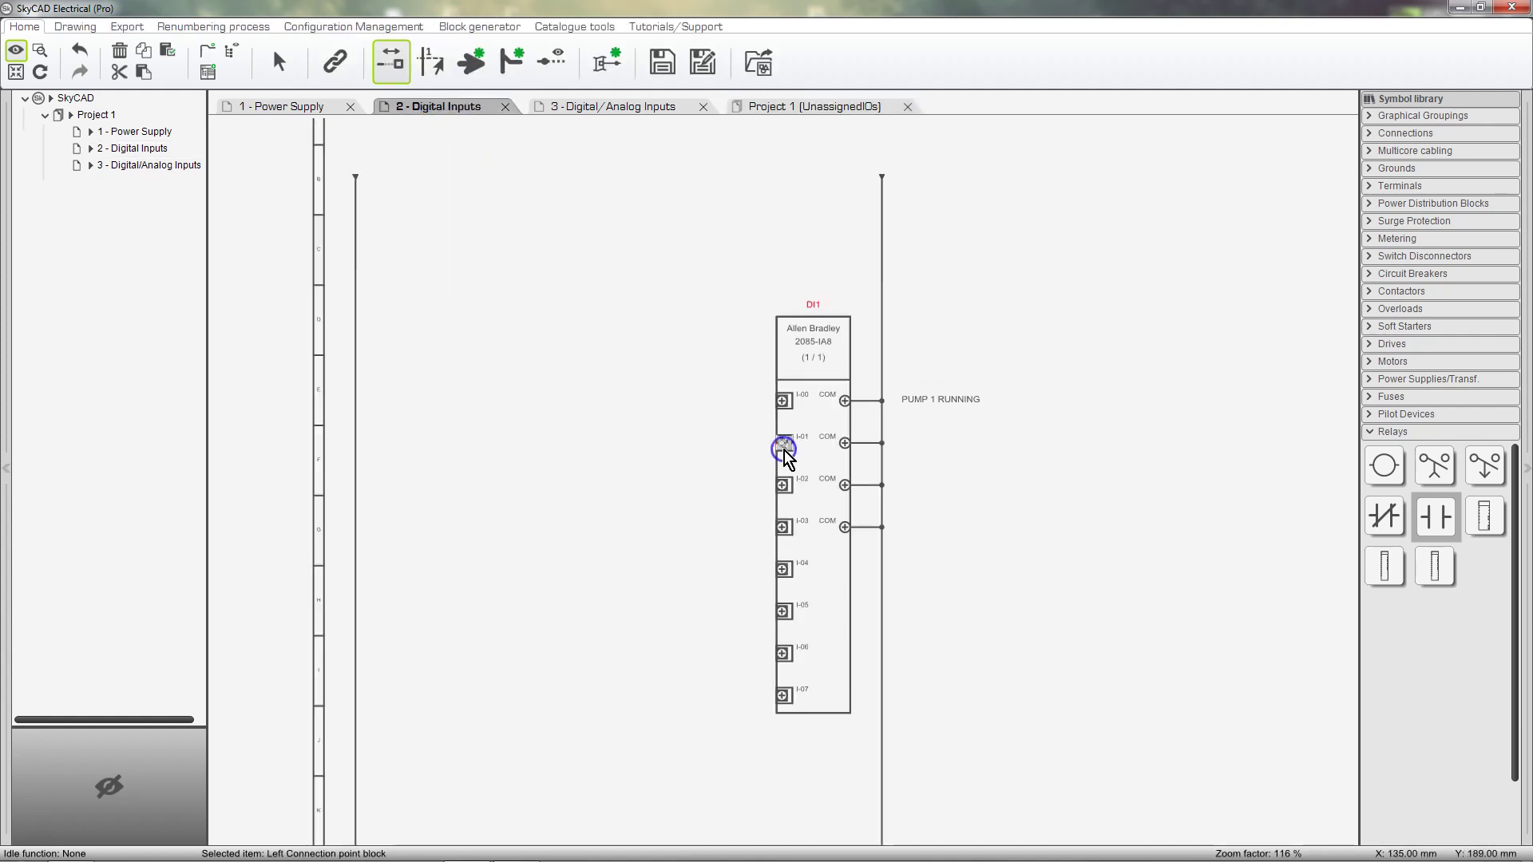
click(597, 73)
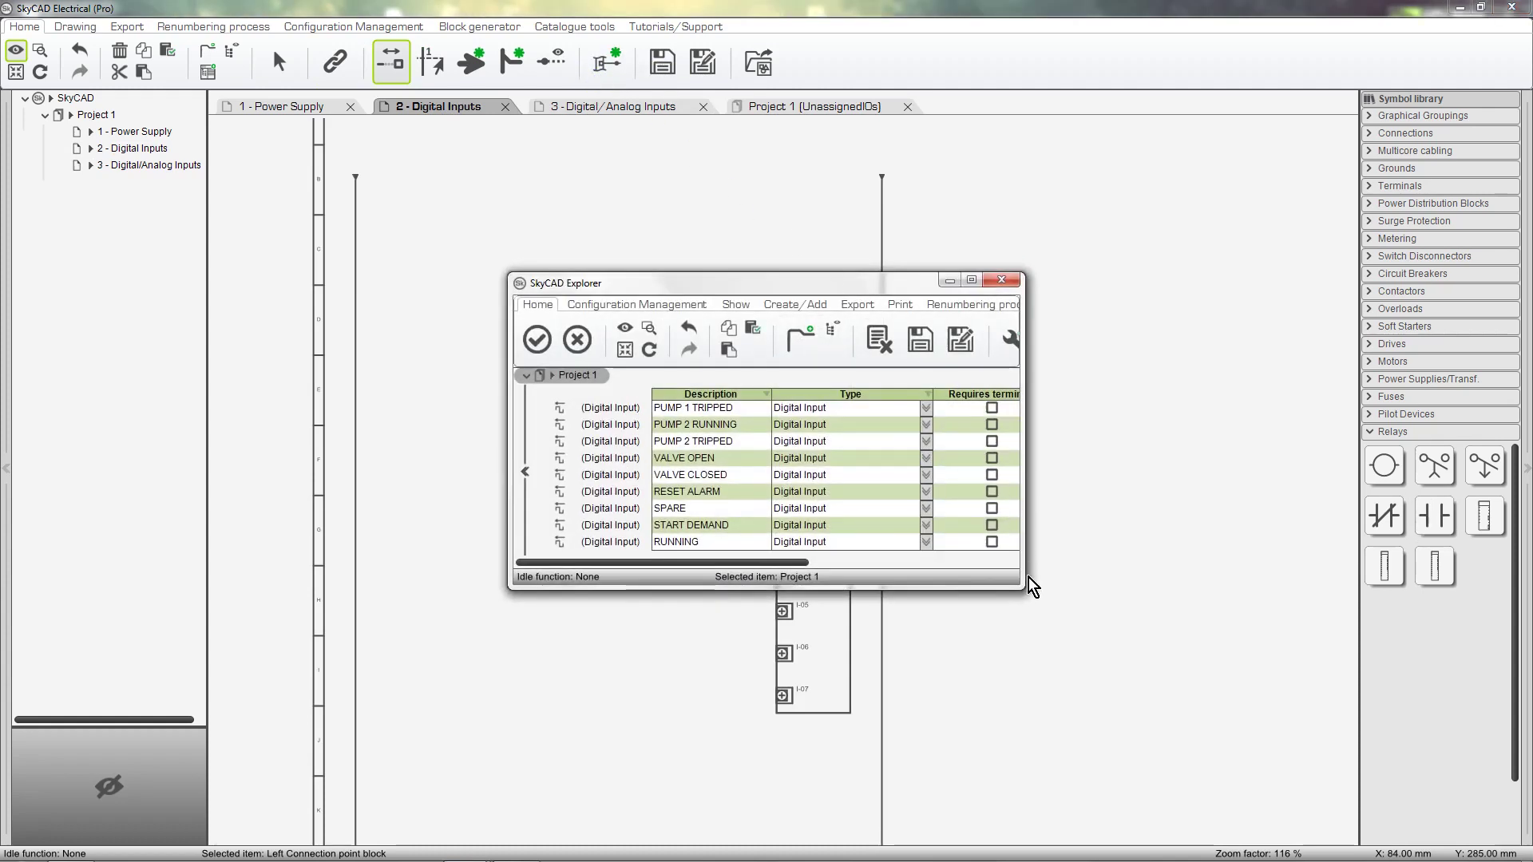
drag(1022, 588, 1262, 603)
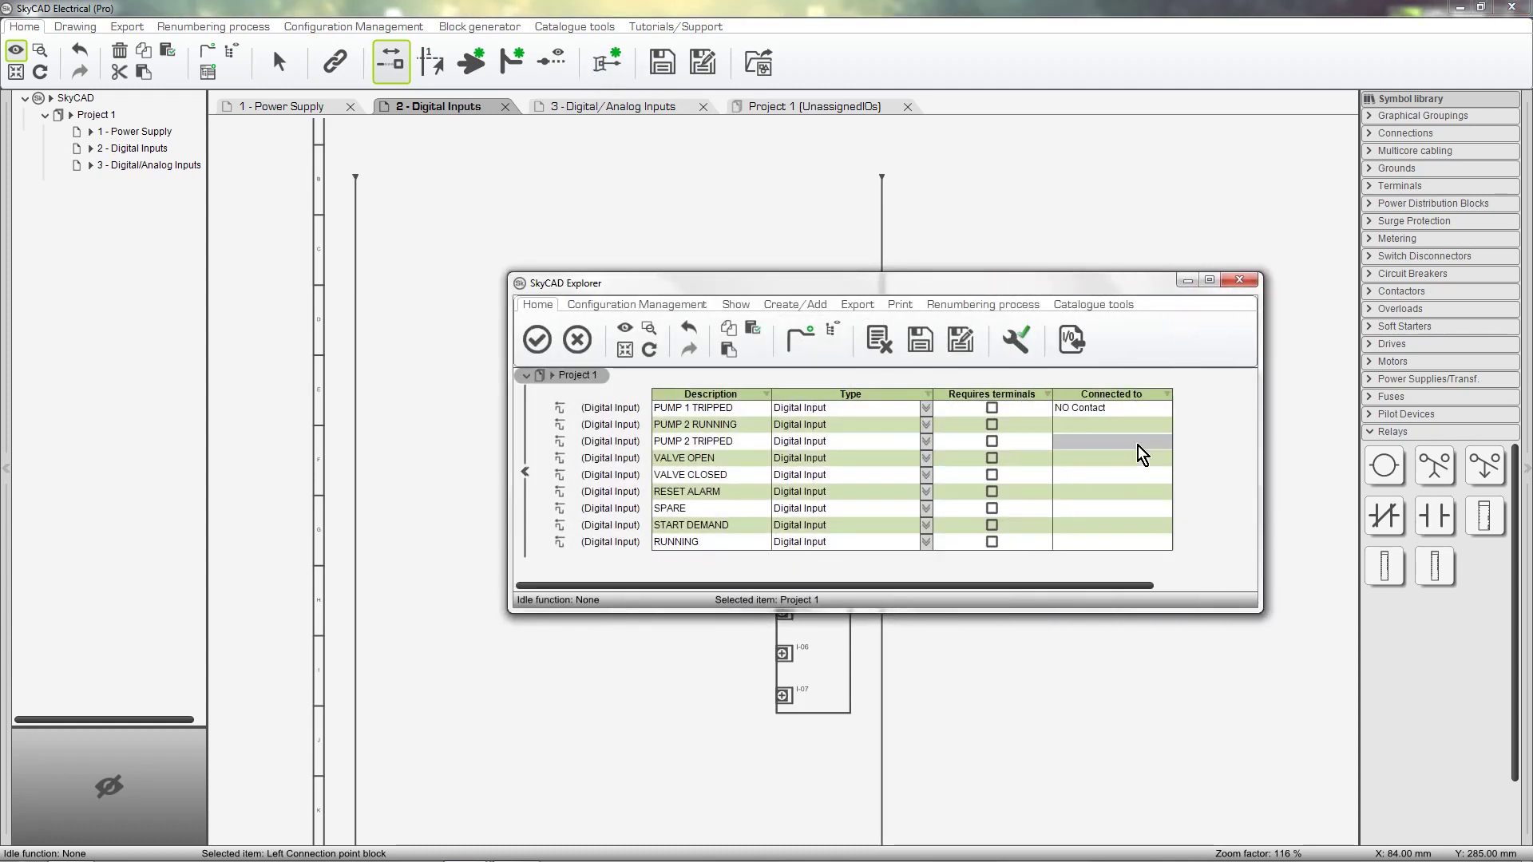
click(600, 407)
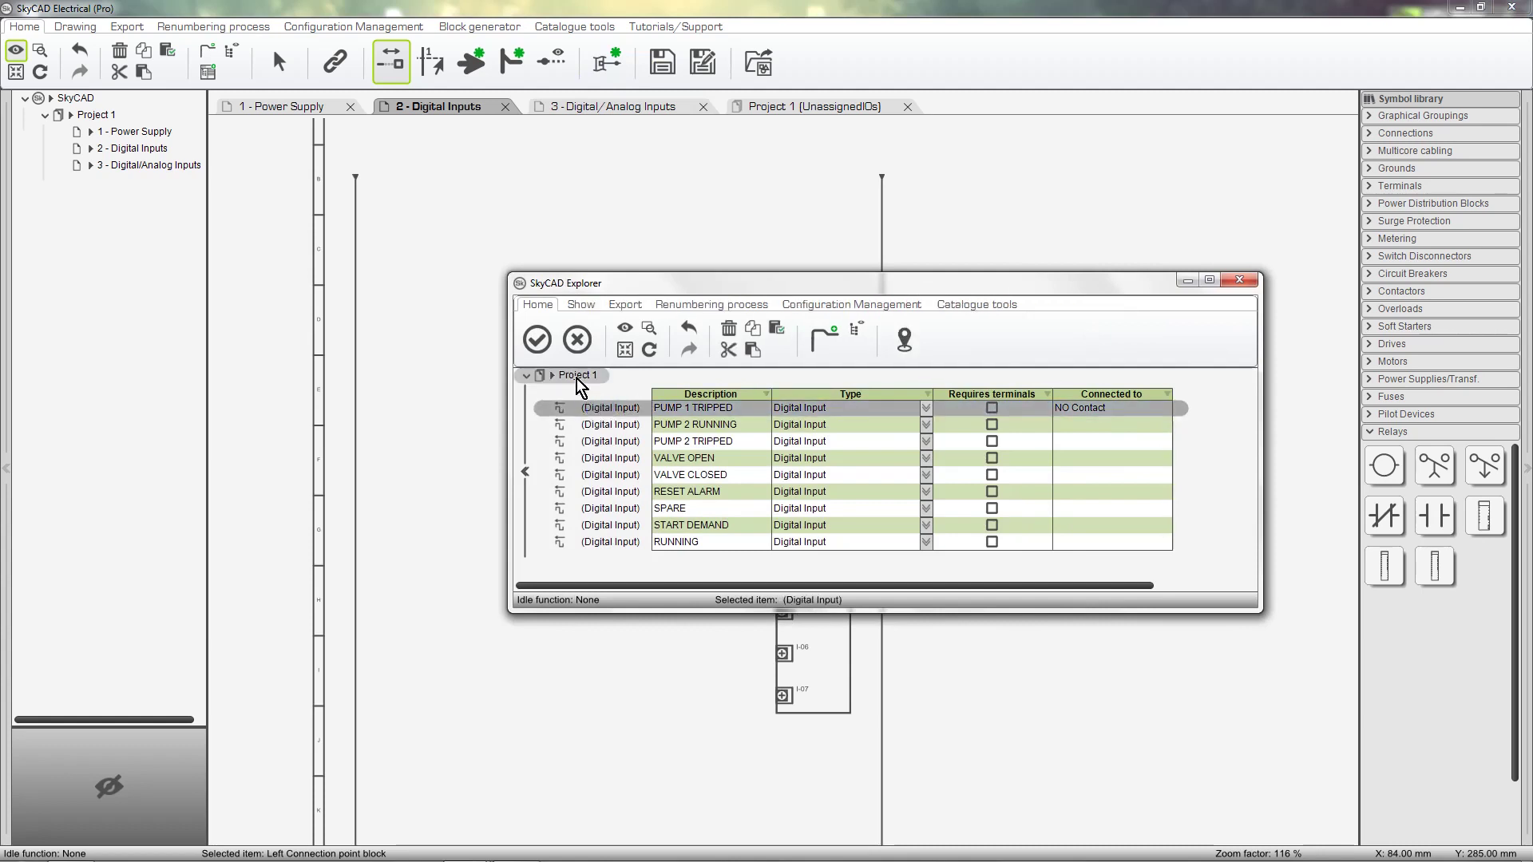
click(548, 351)
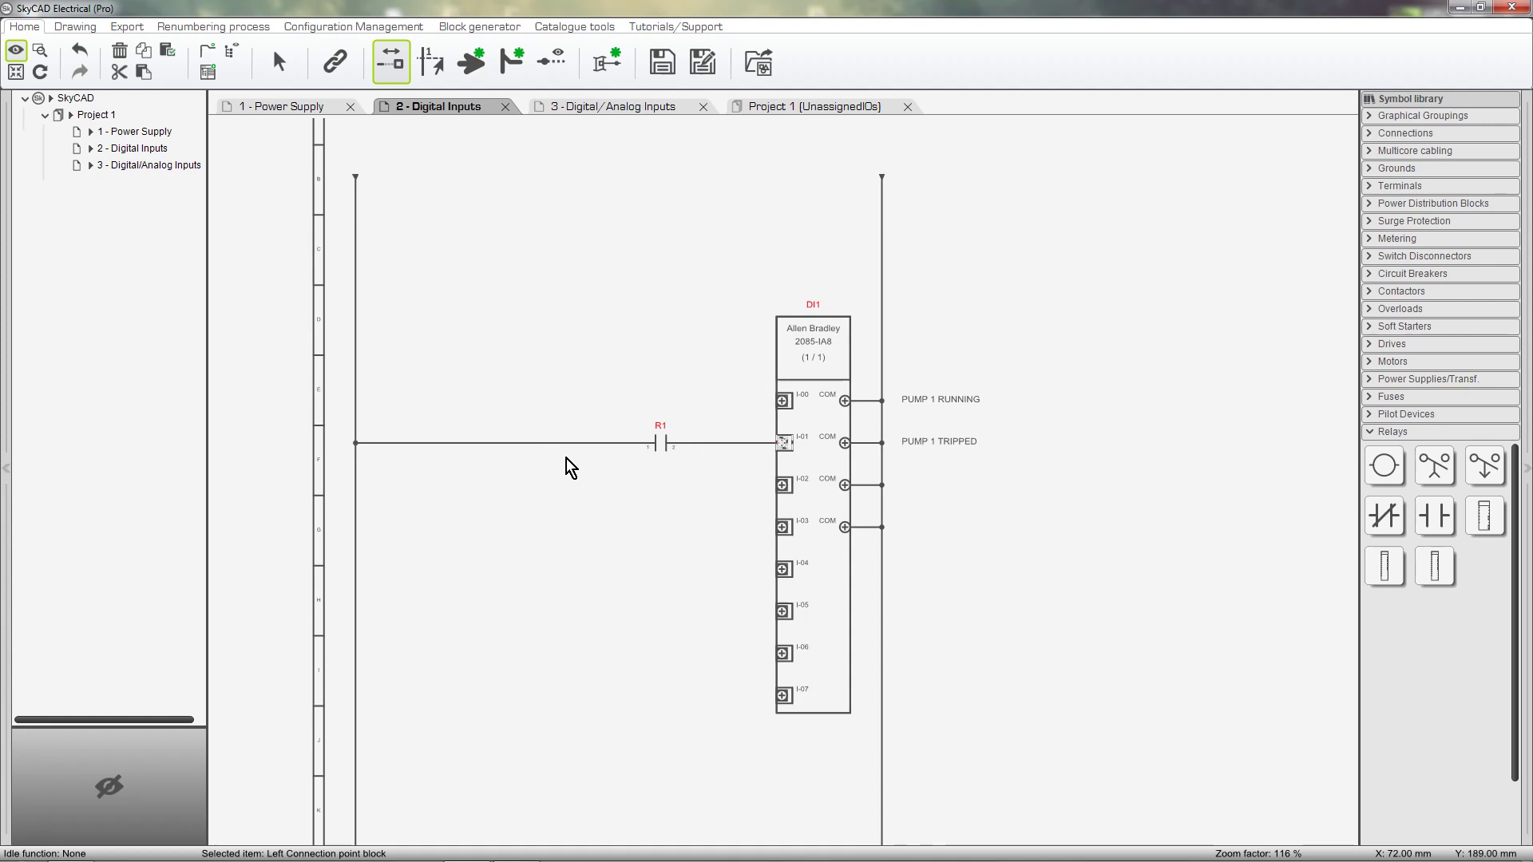
- Connect PUMP 2 RUNNING, VALVE OPEN, RESET ALARM to NO contacts; PUMP 2 TRIPPED, VALVE CLOSED to NC contacts
click(867, 113)
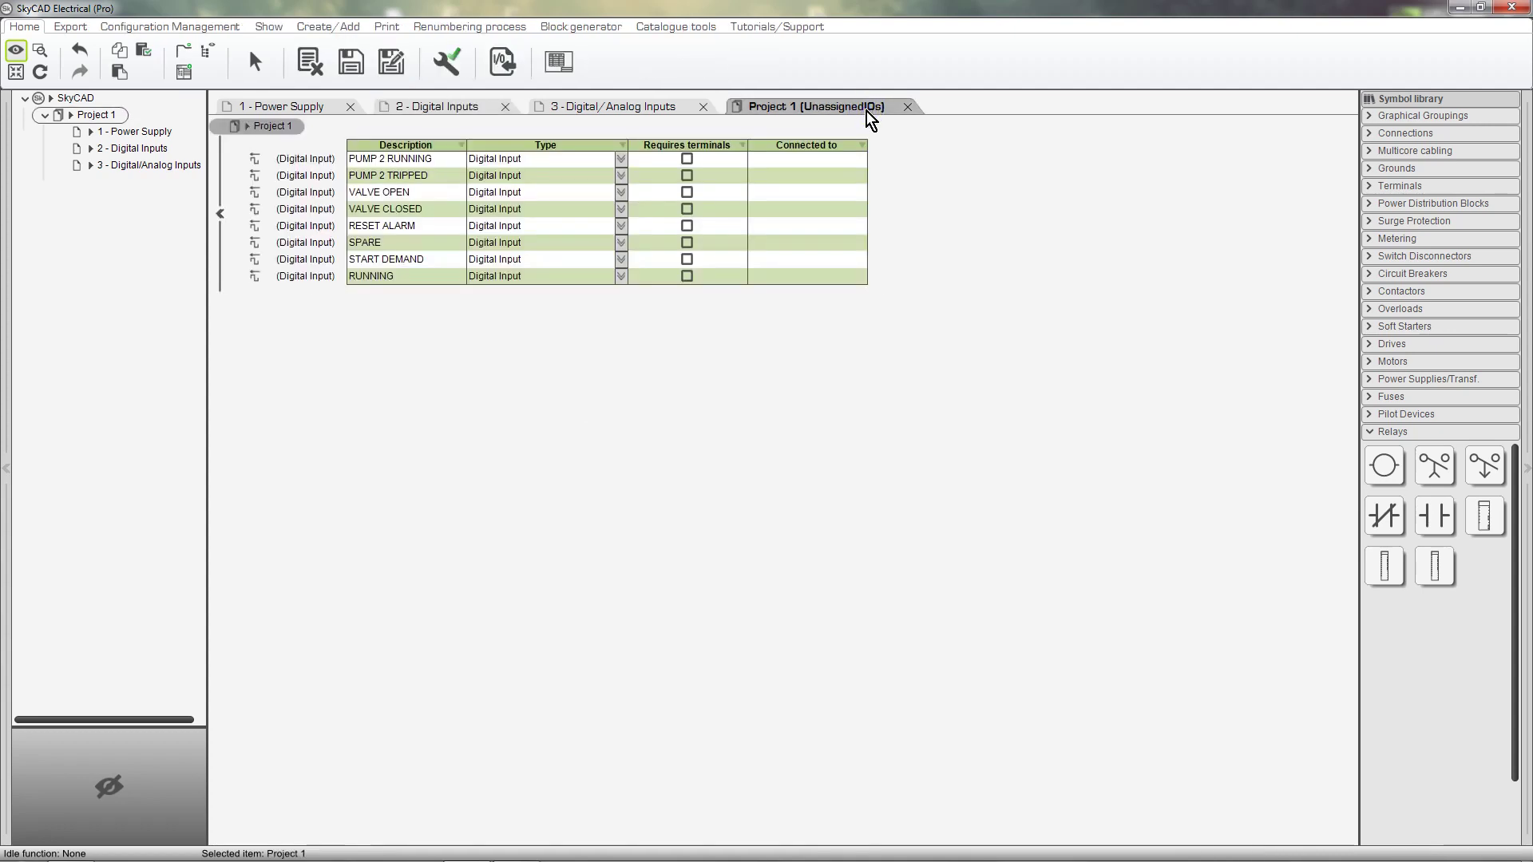
click(833, 159)
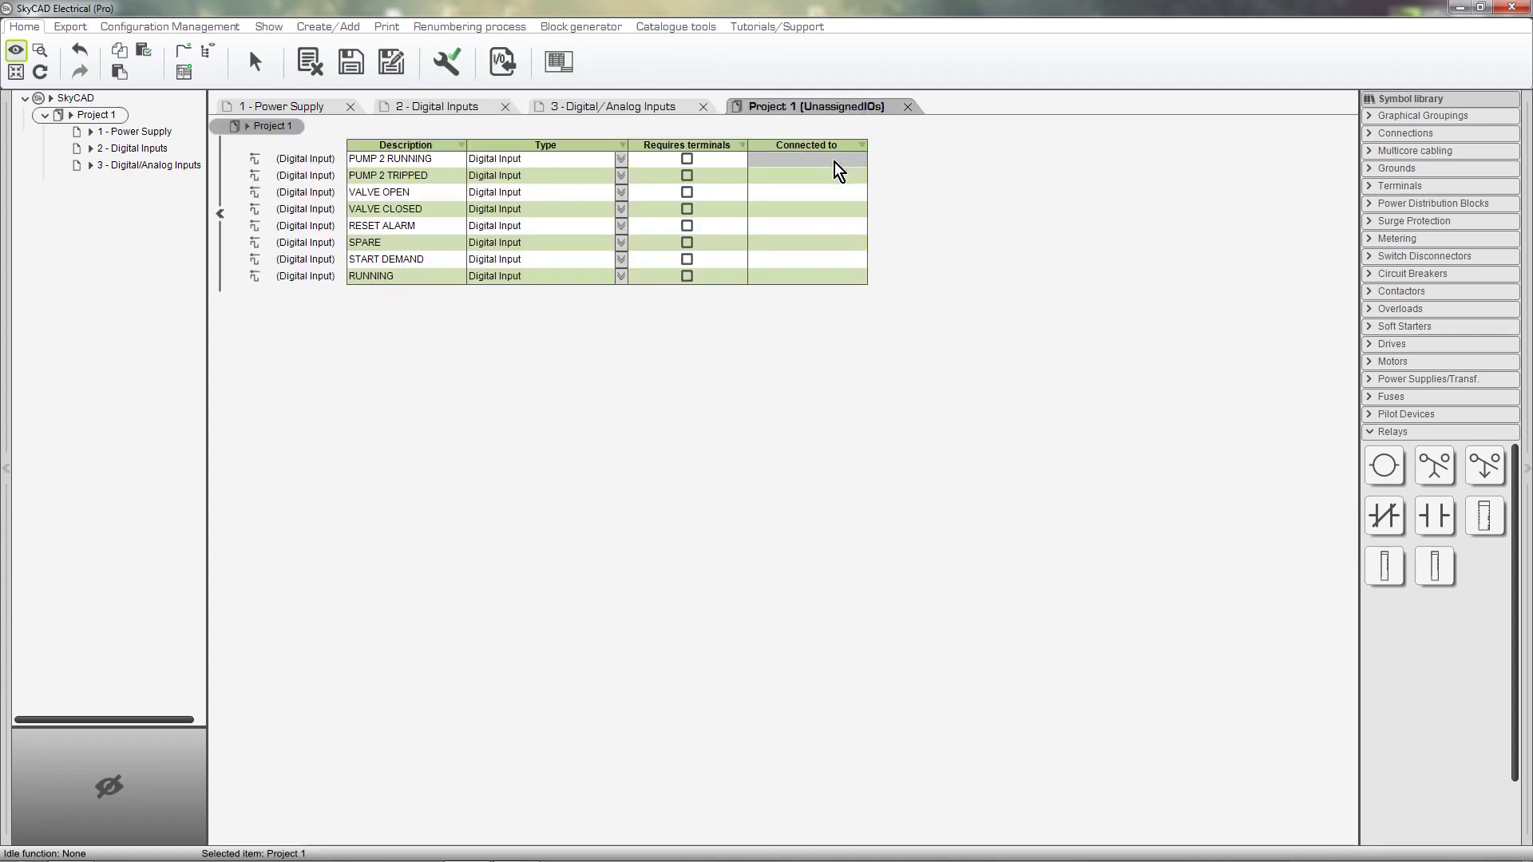
click(1431, 525)
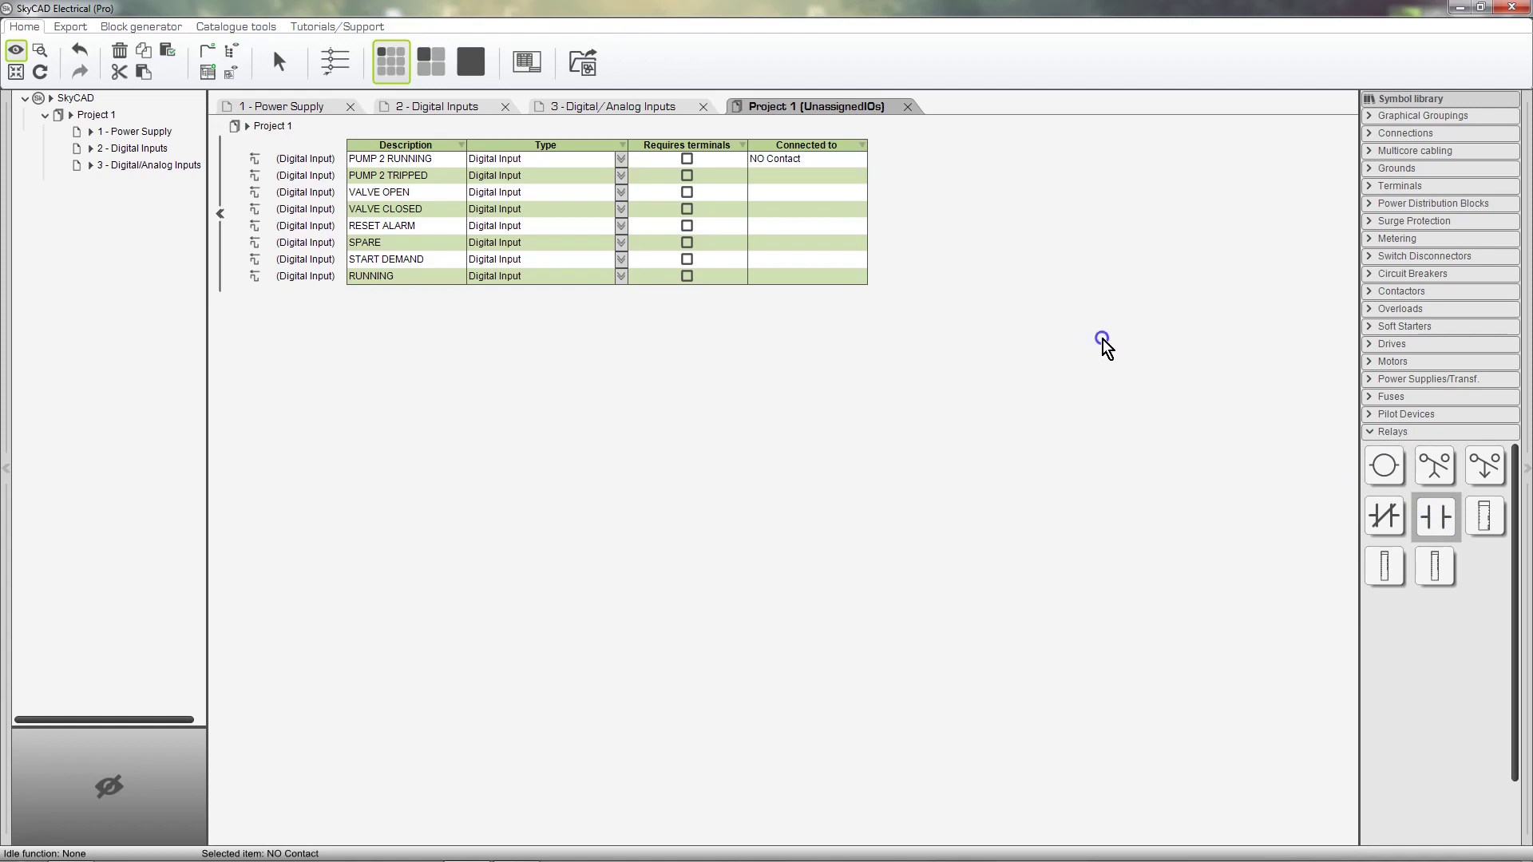
click(848, 179)
click(1398, 517)
click(850, 194)
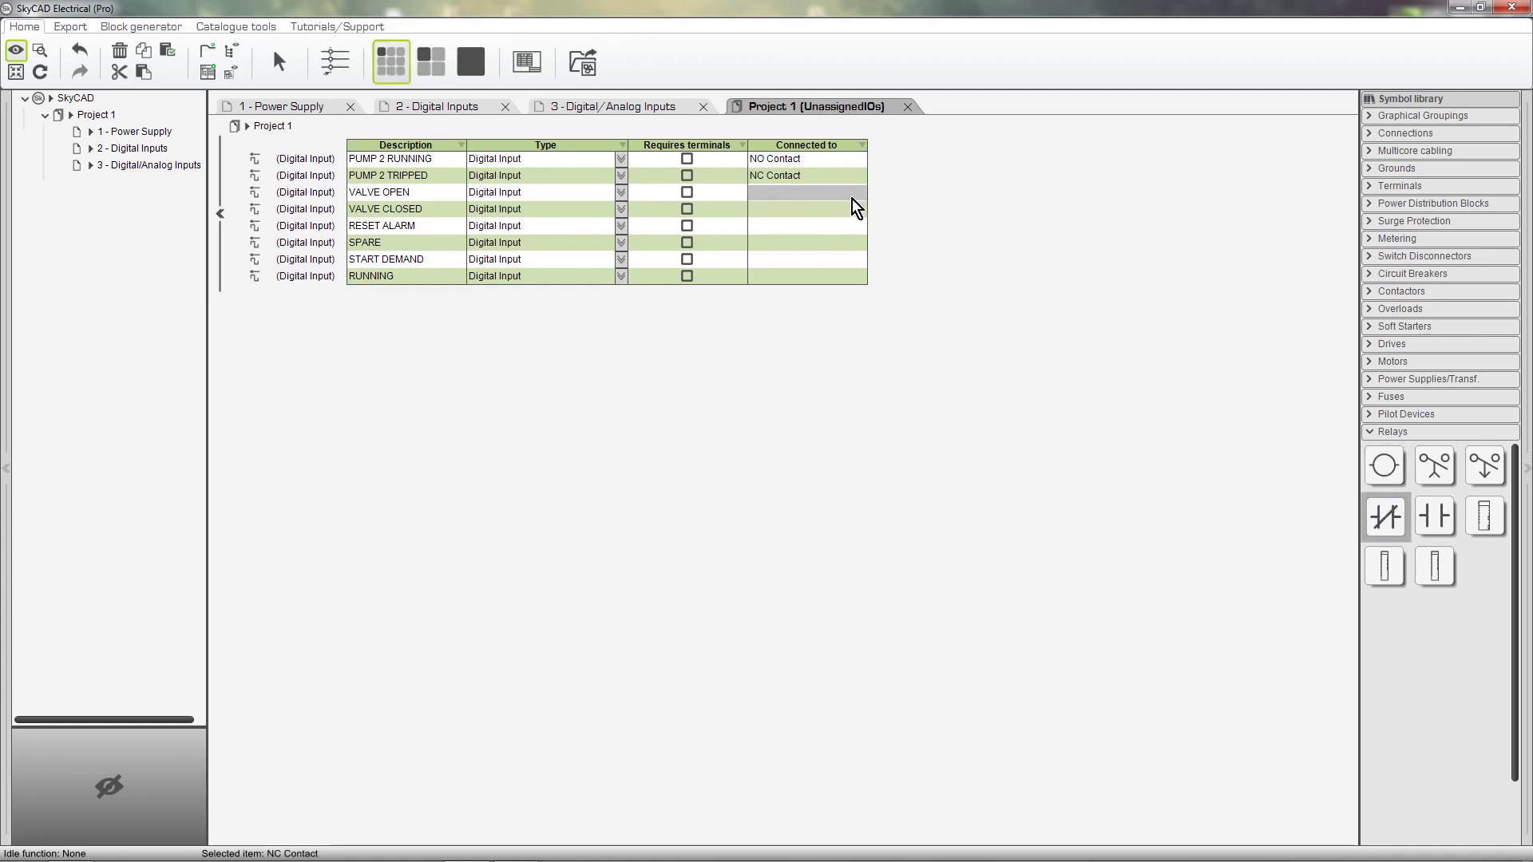
click(1425, 517)
click(808, 209)
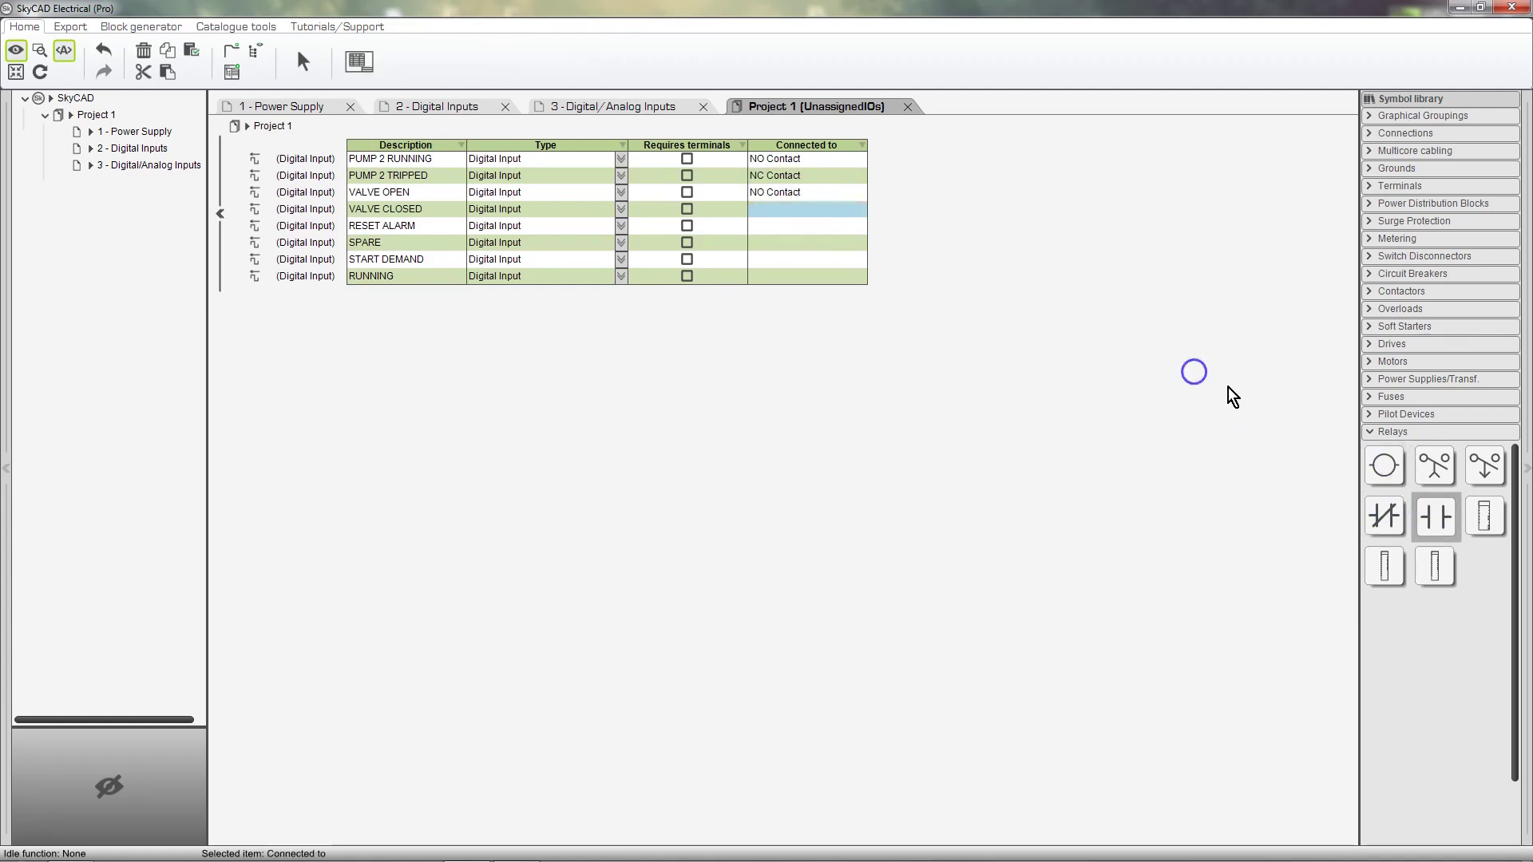
click(1381, 517)
click(858, 226)
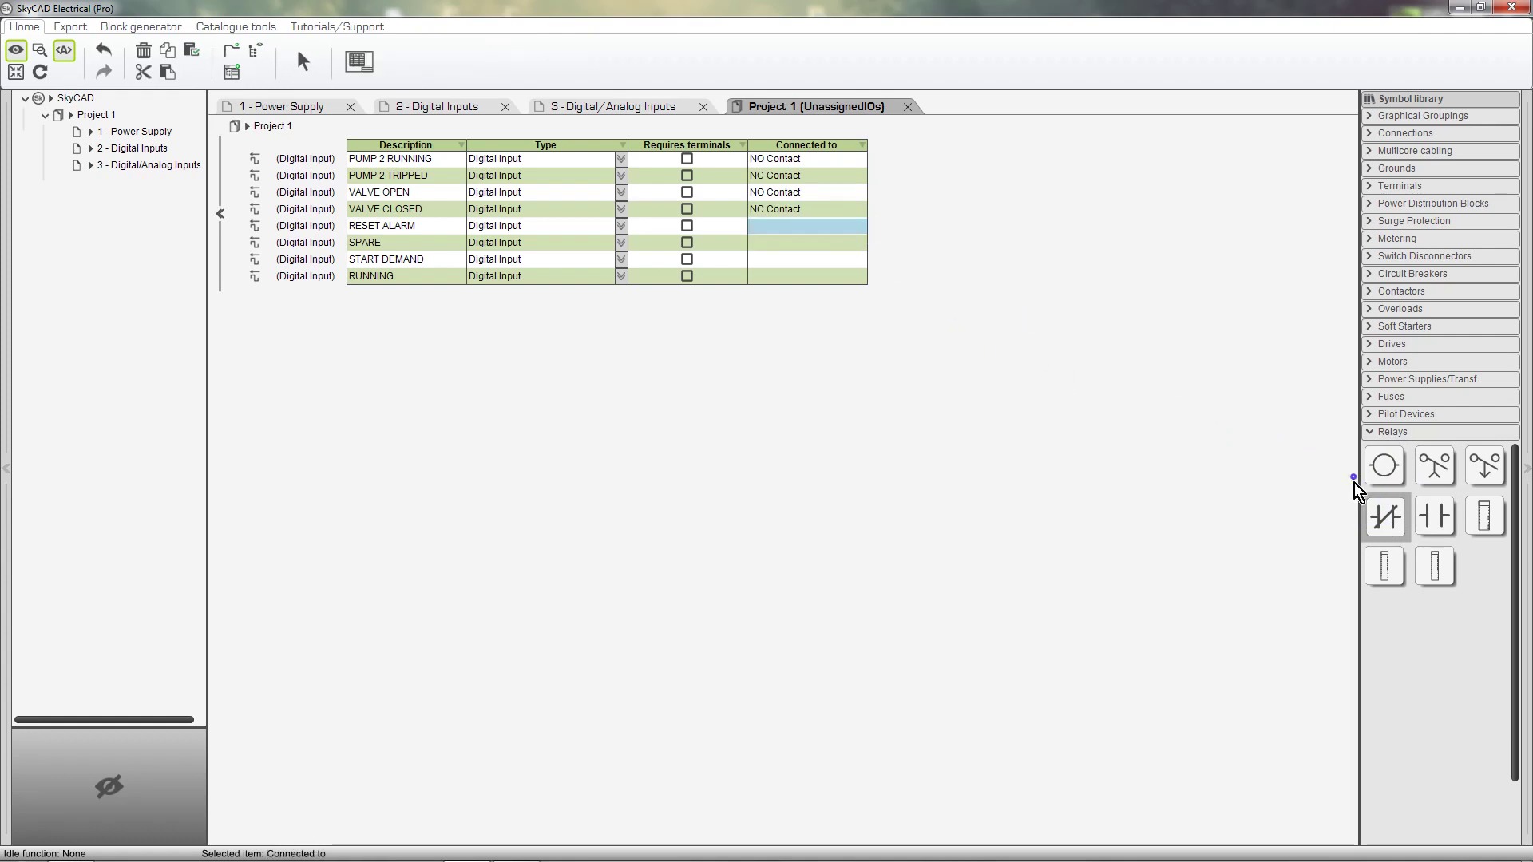
click(1440, 526)
click(853, 177)
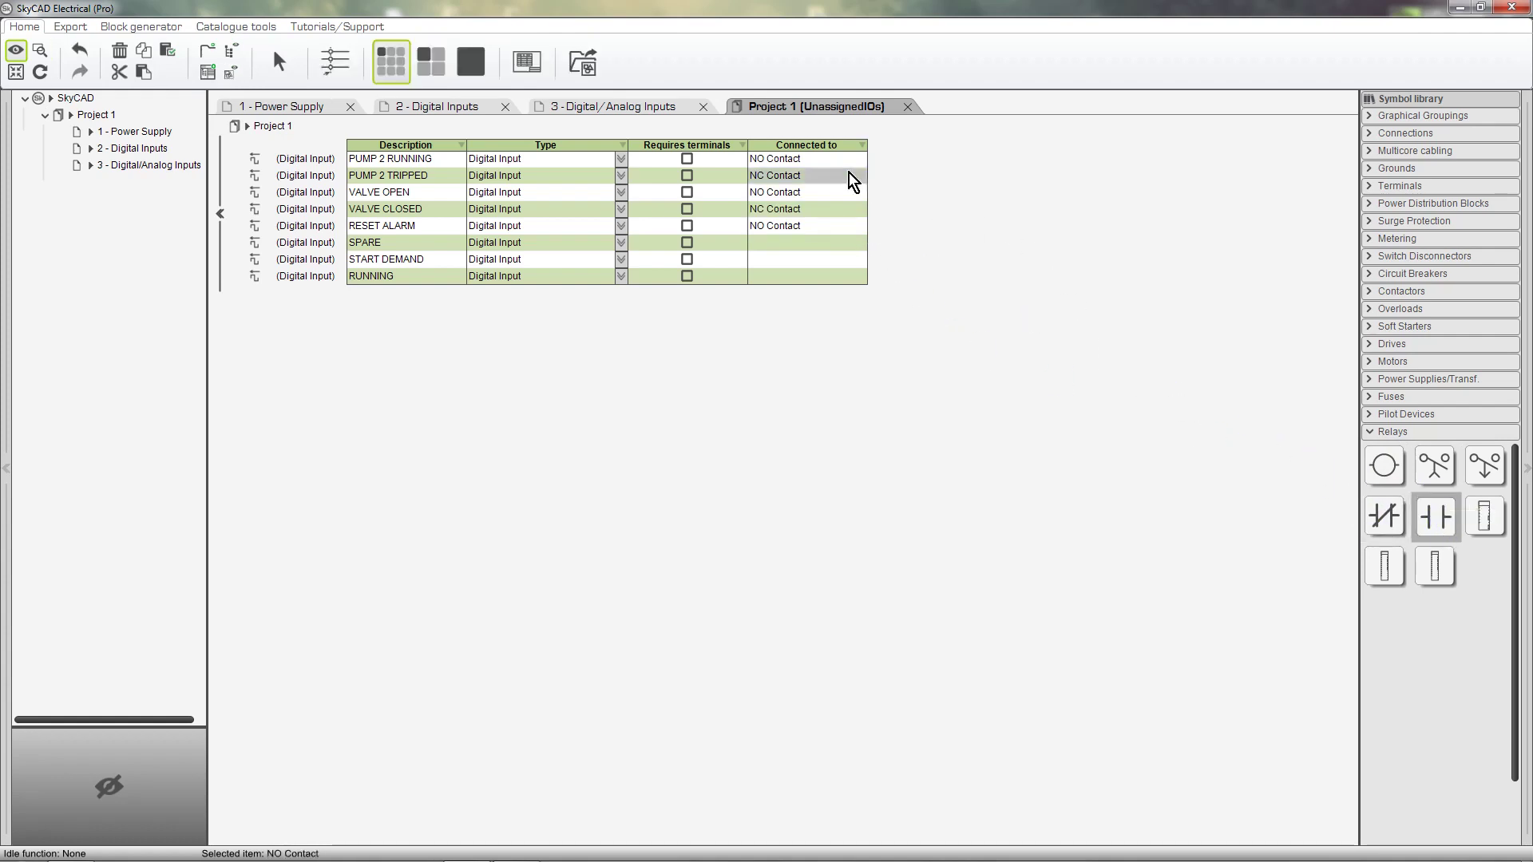
- Mark SPARE, RESET ALARM and VALVE OPEN as requiring terminals, then return to Digital Inputs
click(728, 148)
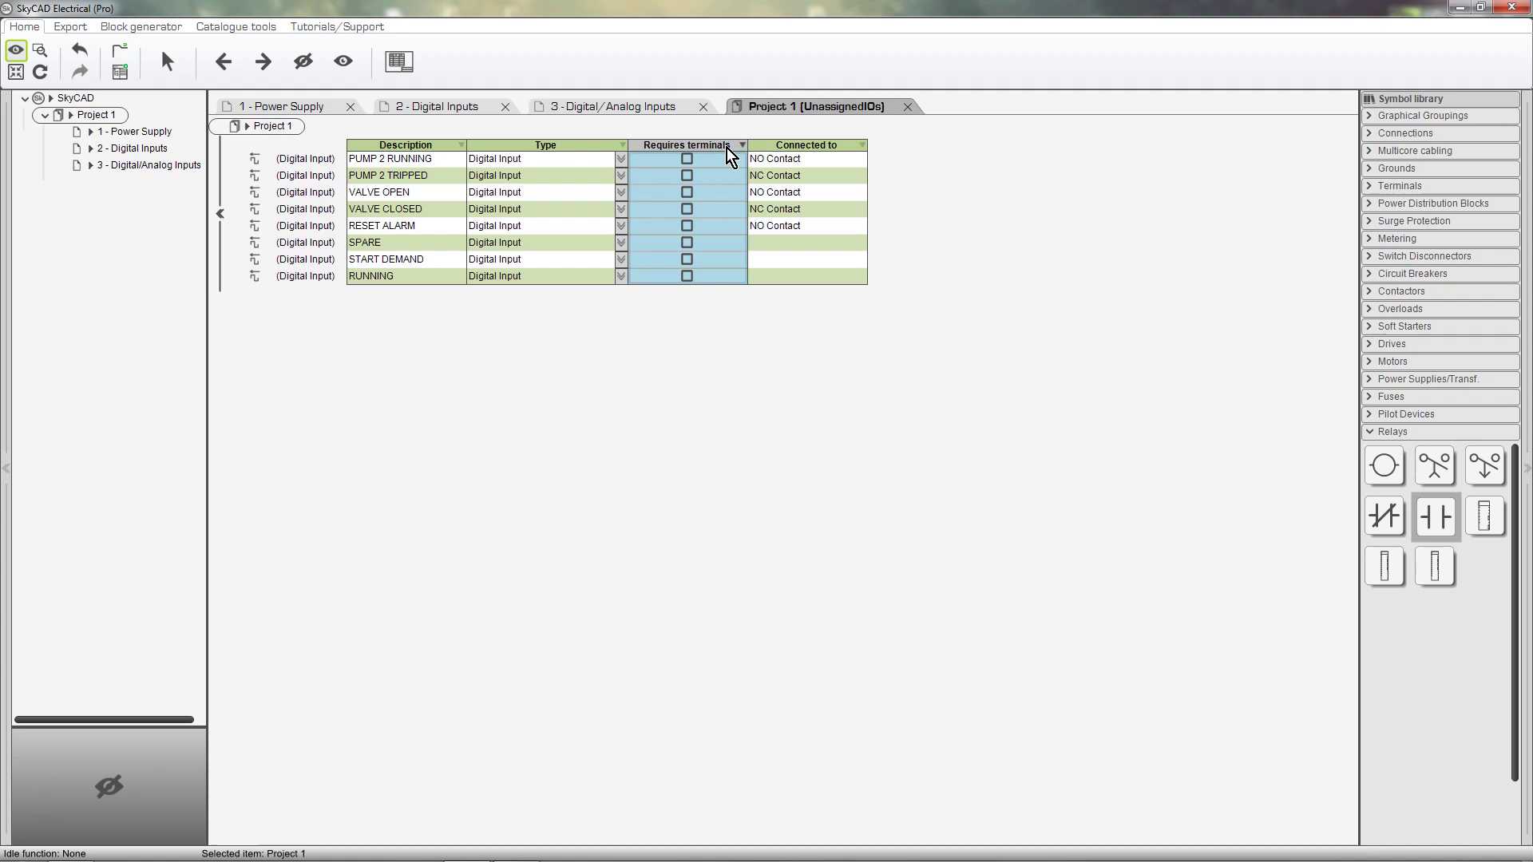
click(688, 242)
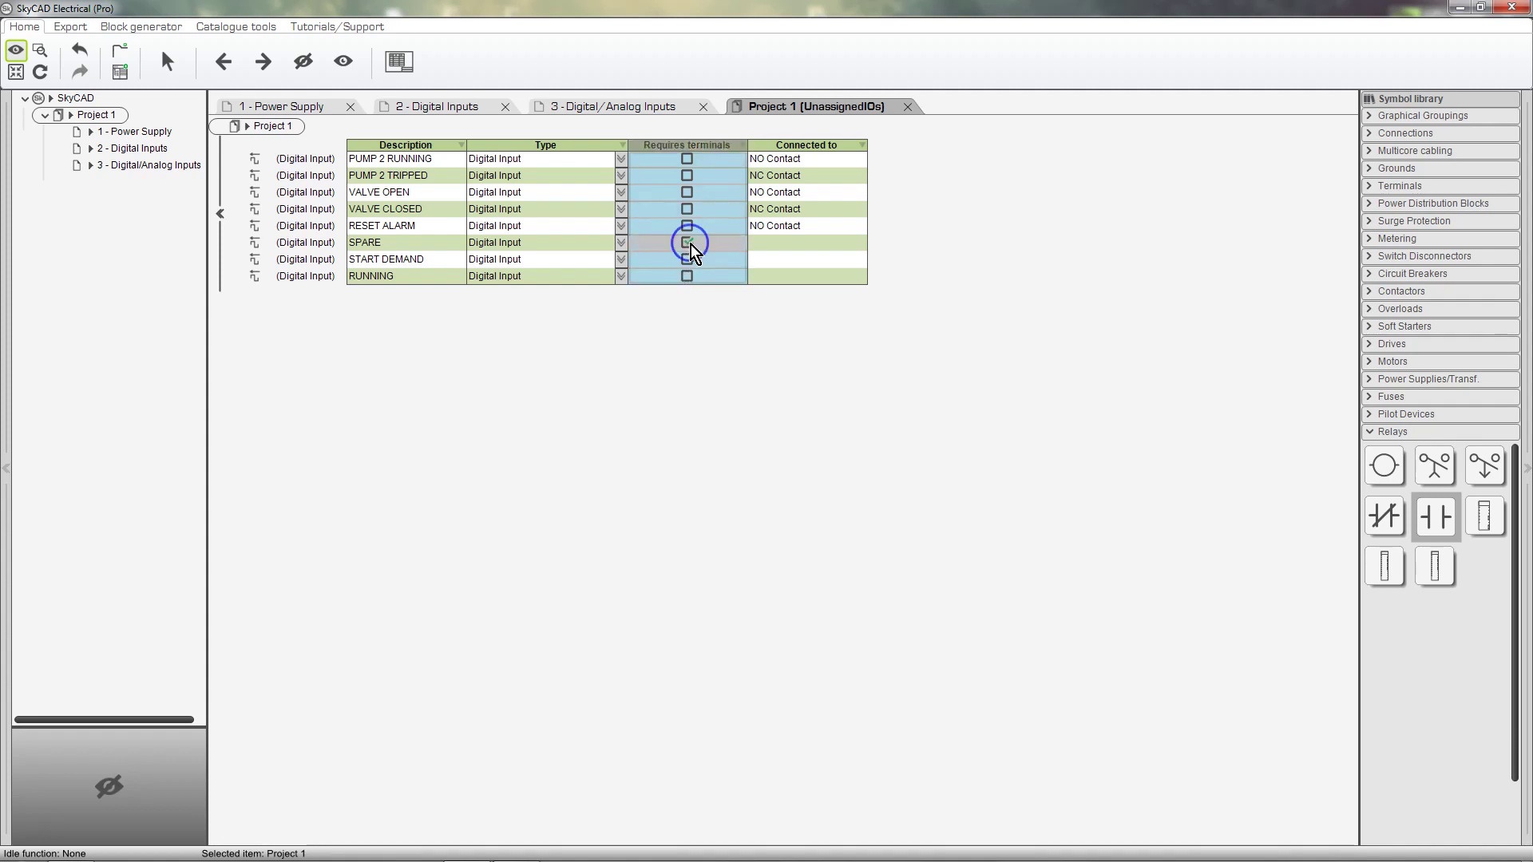
click(688, 226)
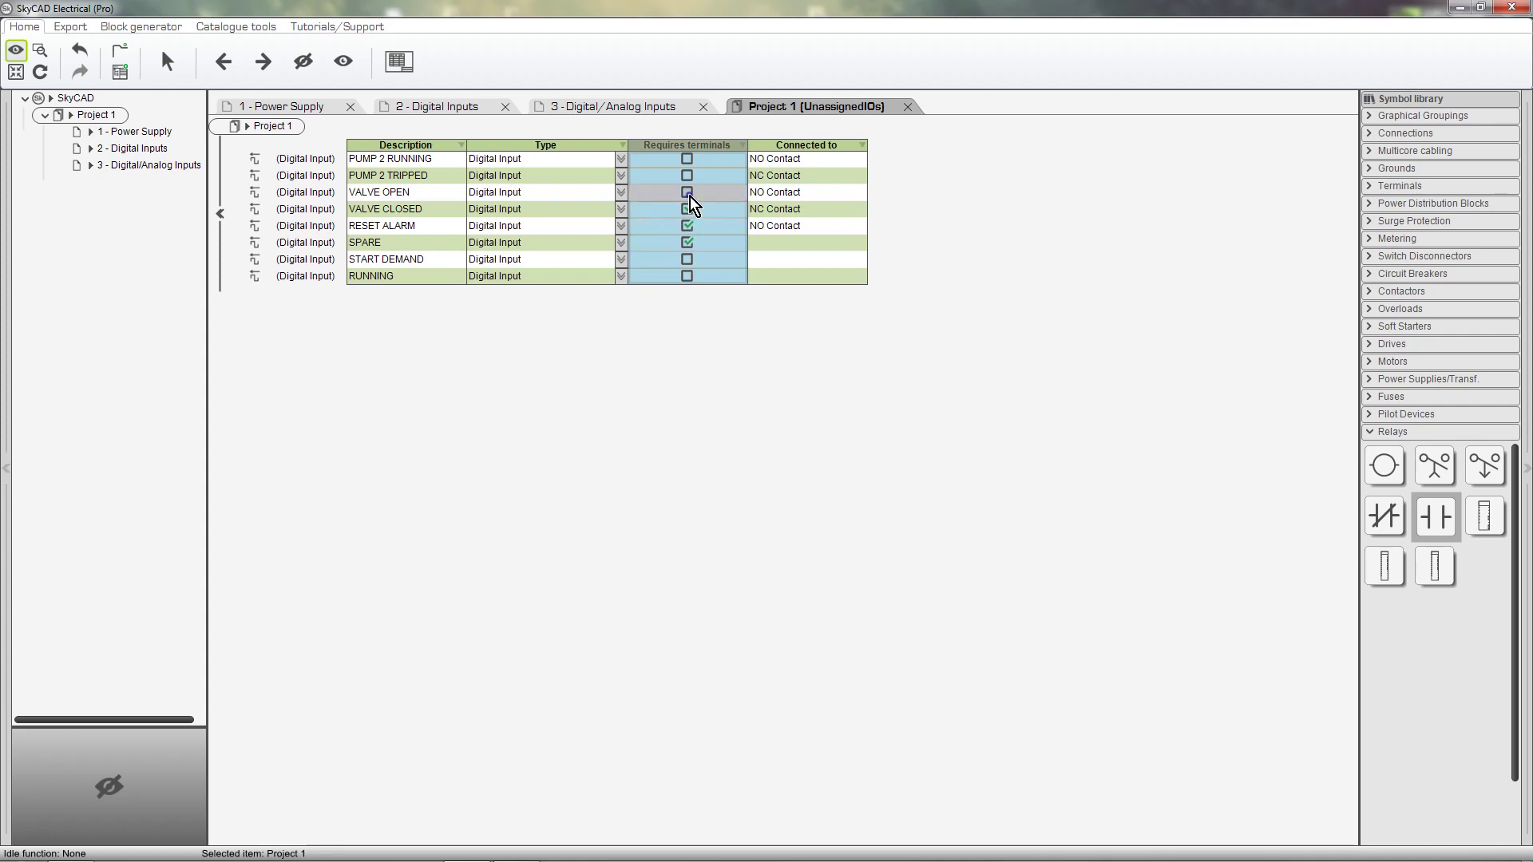
click(688, 194)
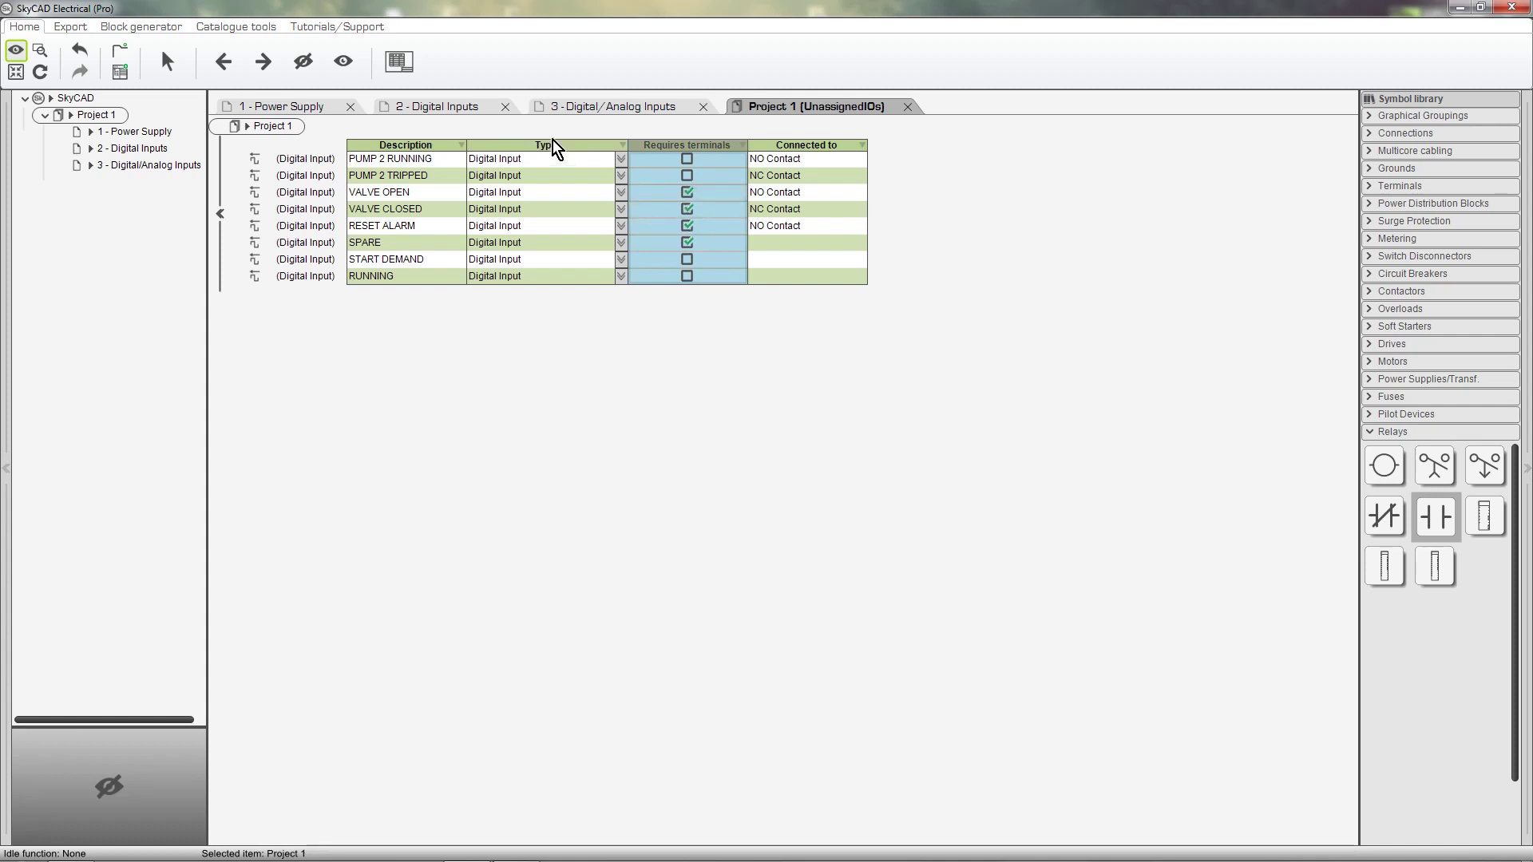
click(469, 108)
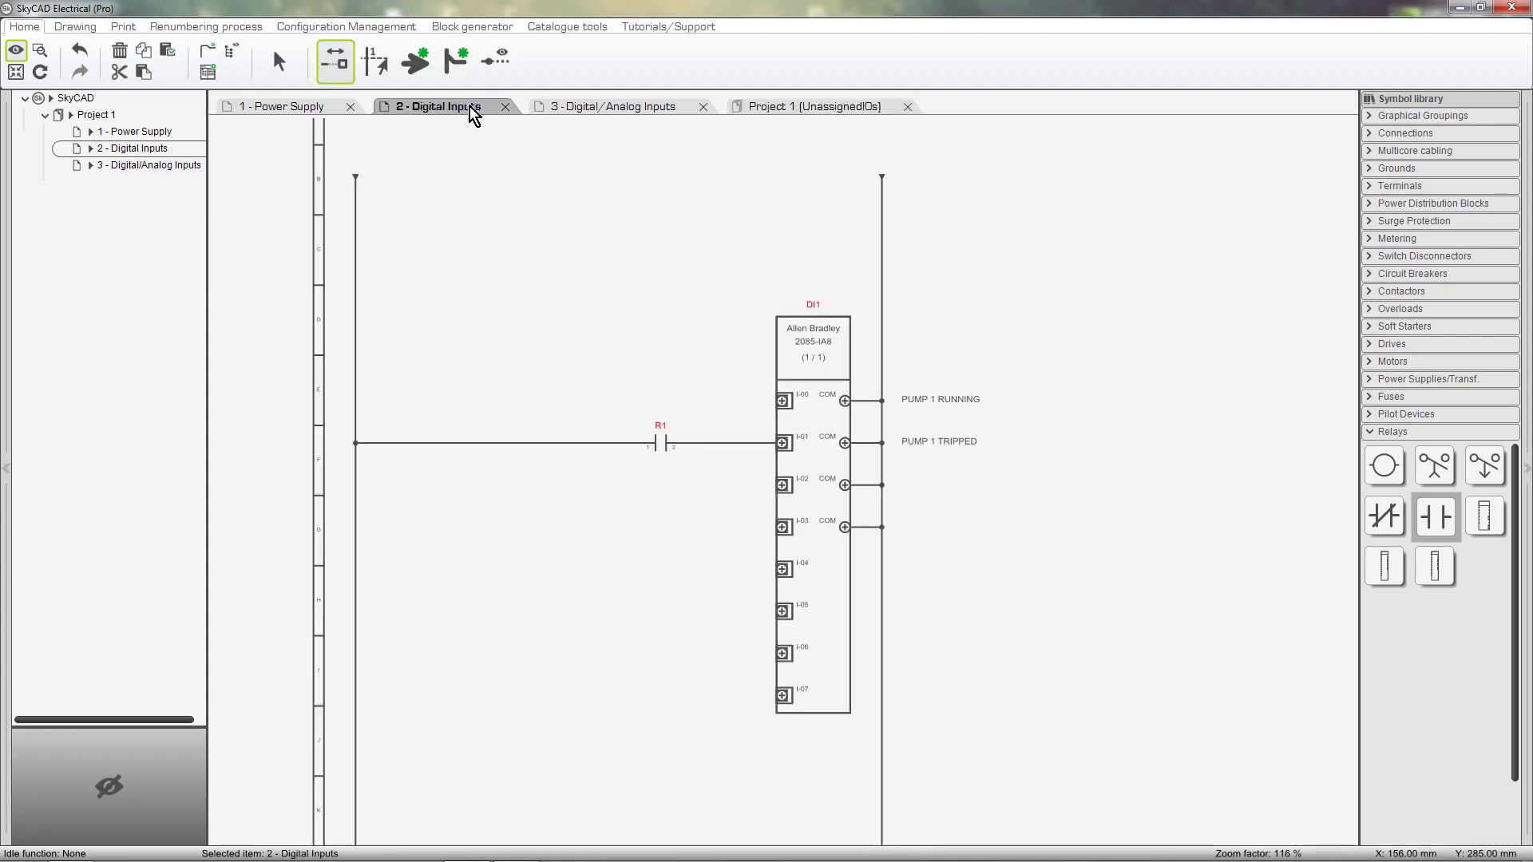
- Assign PUMP 2 RUNNING through SPARE to DI1's inputs I-02 to I-07 in one batch
click(787, 533)
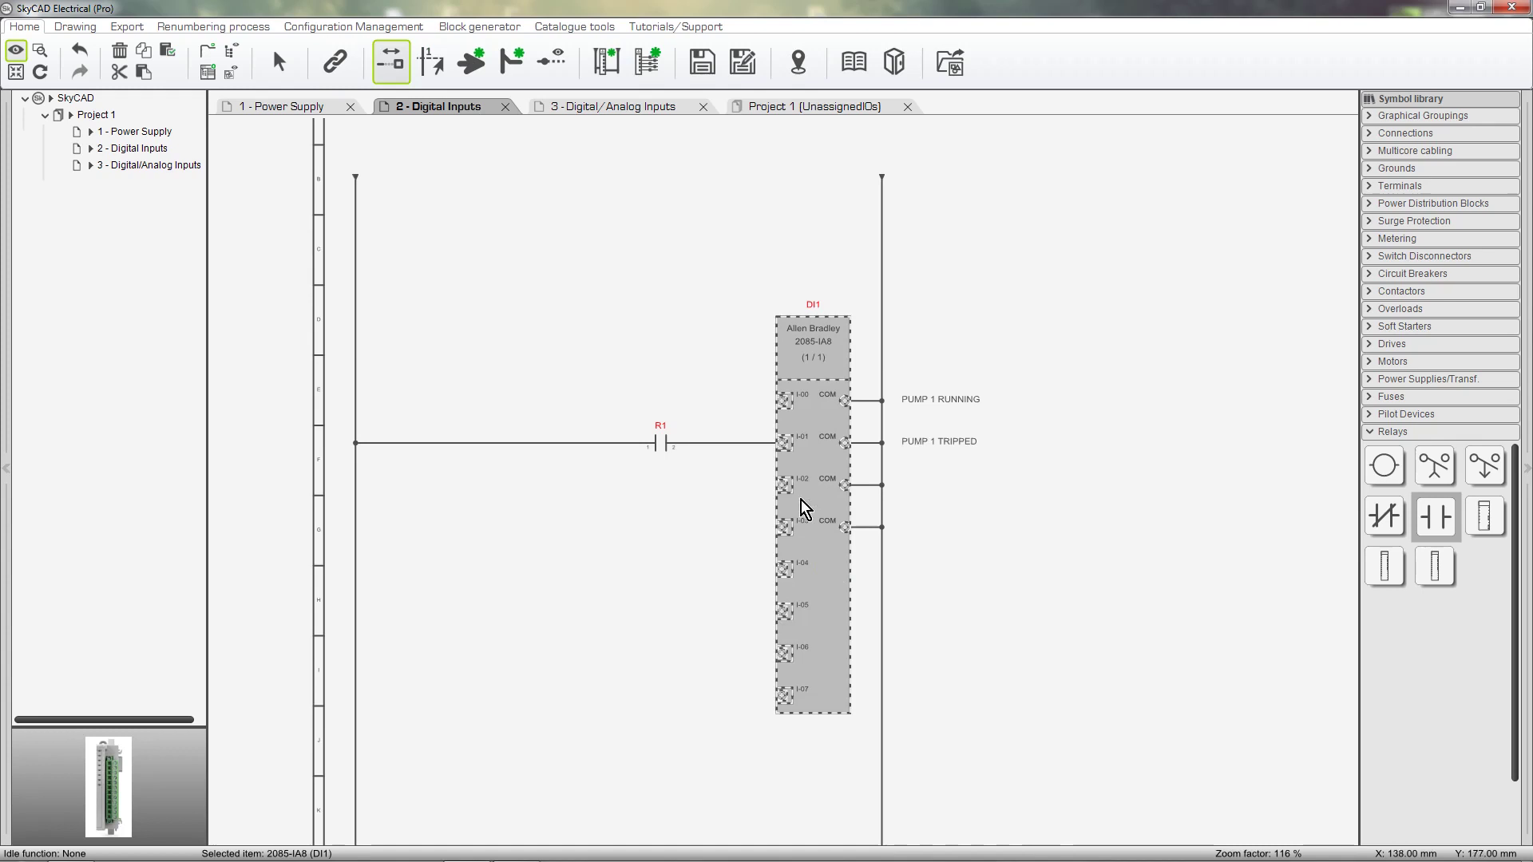
click(644, 70)
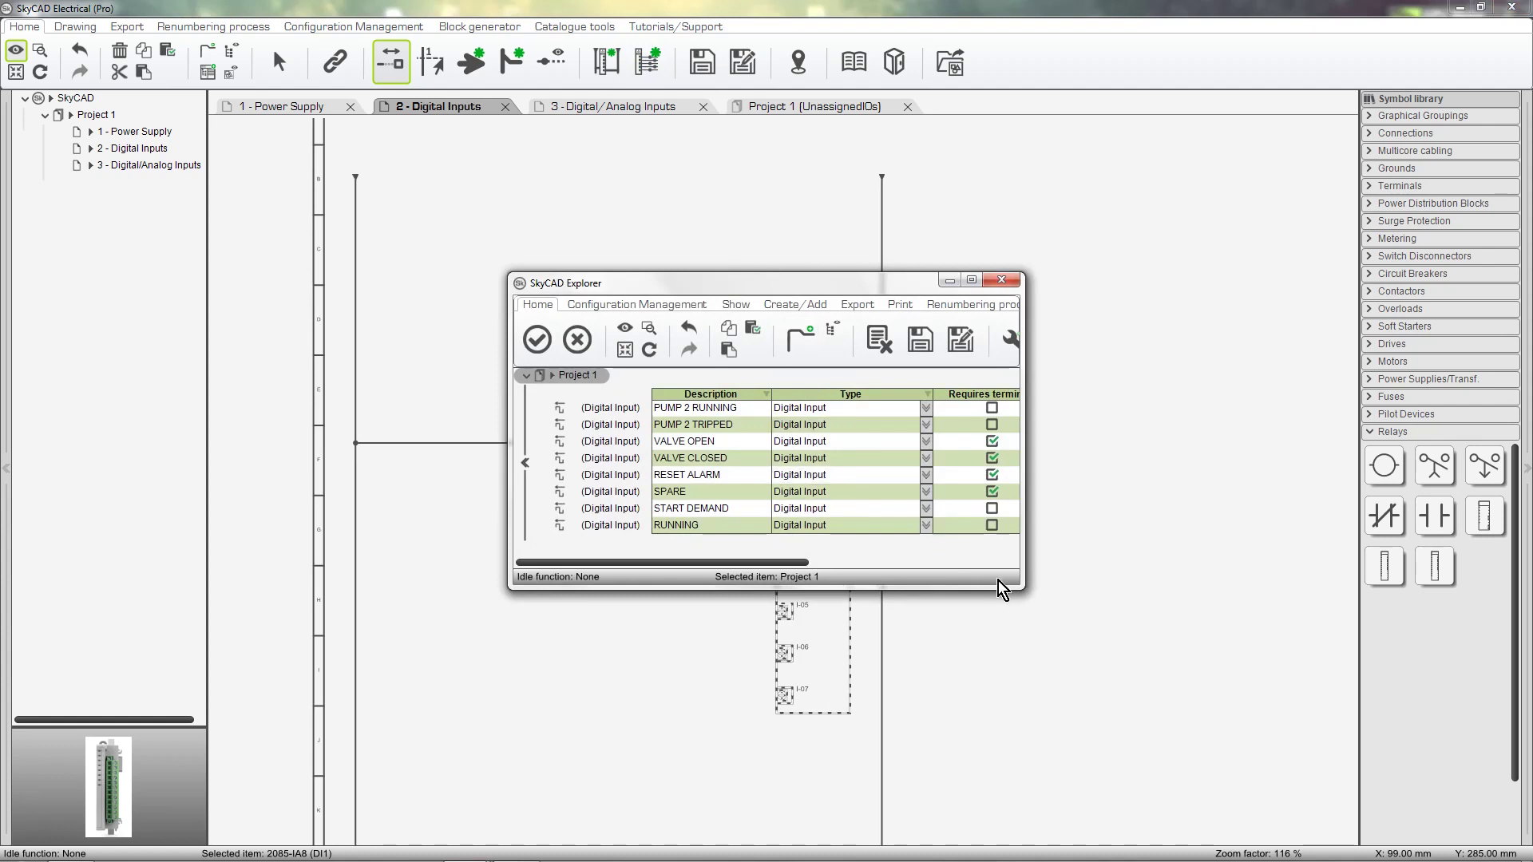
drag(999, 590, 1185, 604)
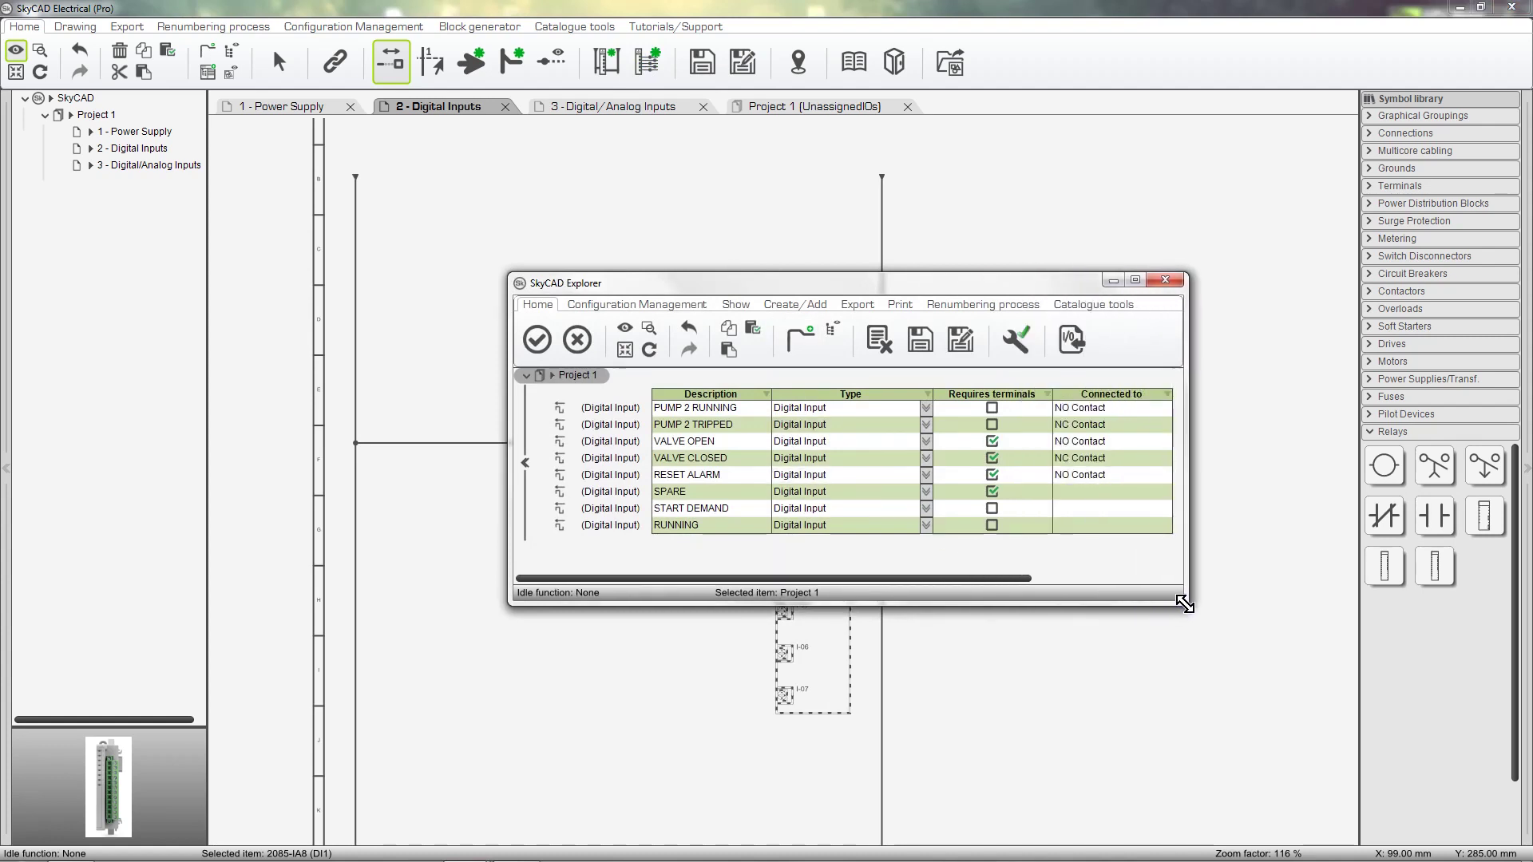
click(621, 408)
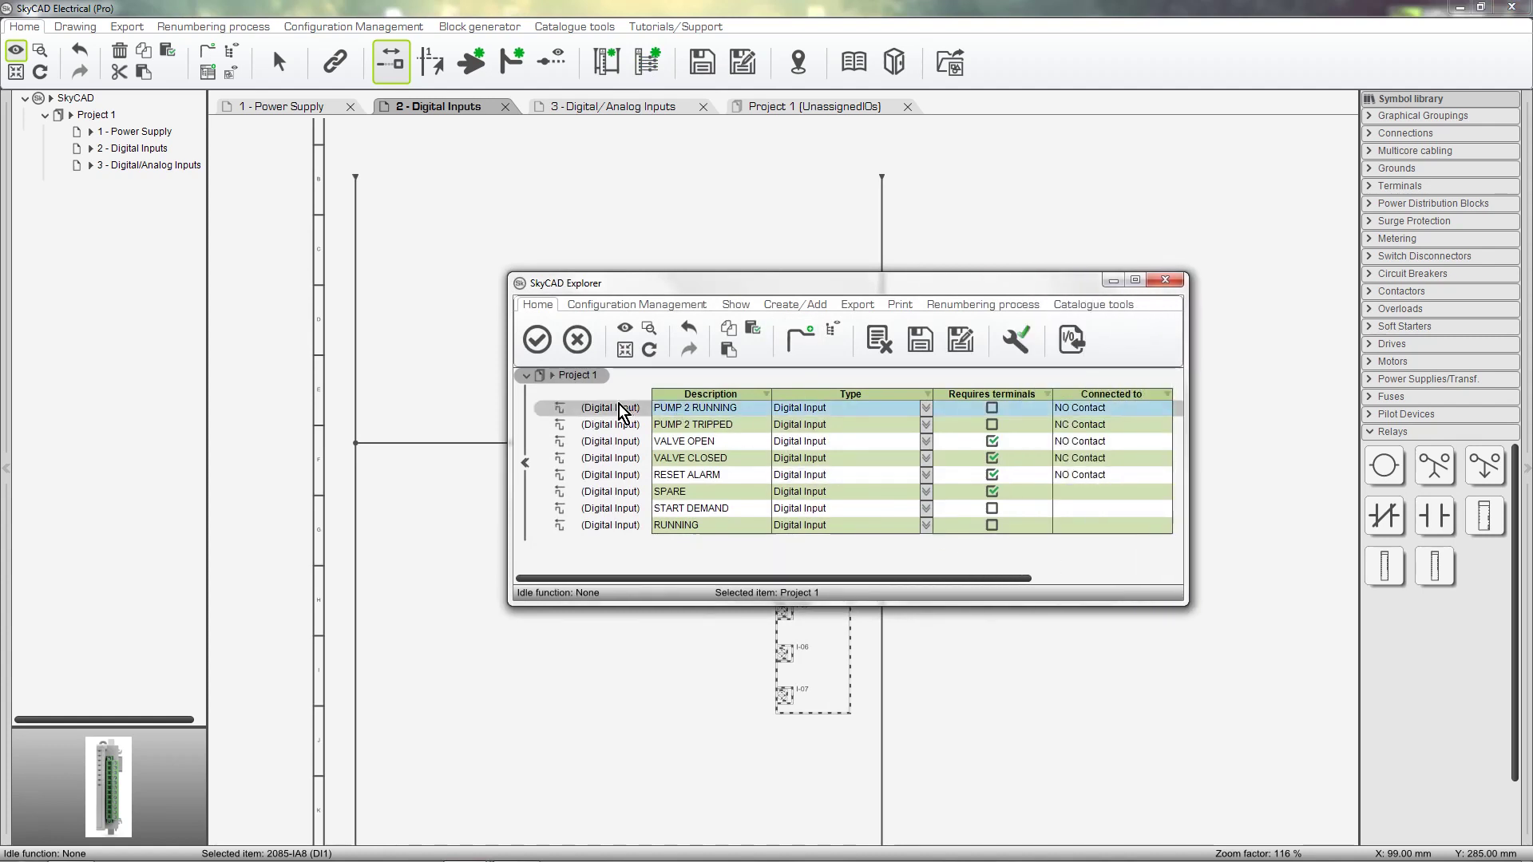
shift+click(627, 492)
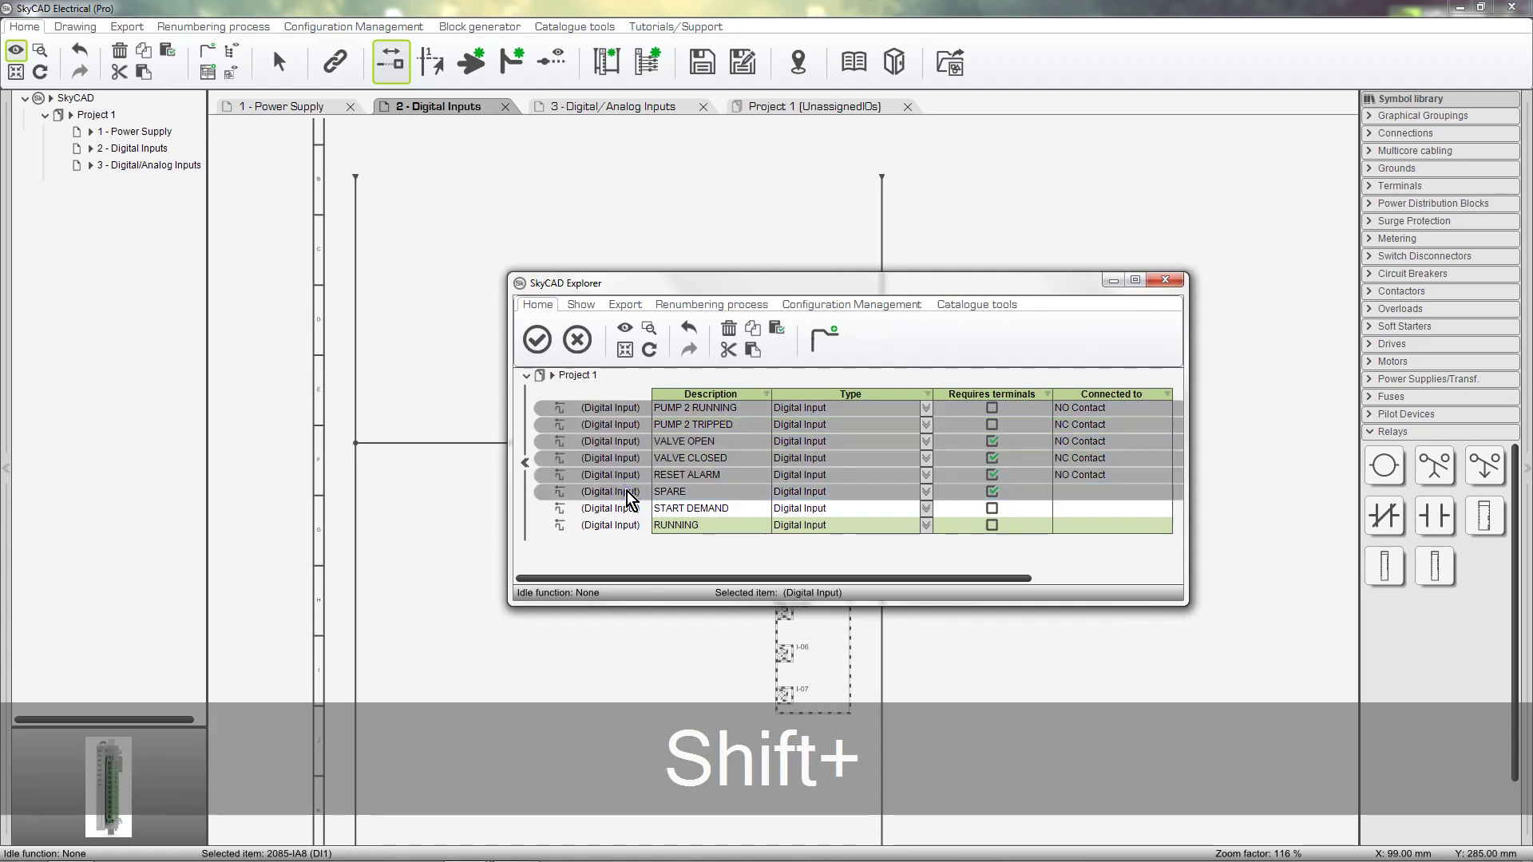
click(543, 346)
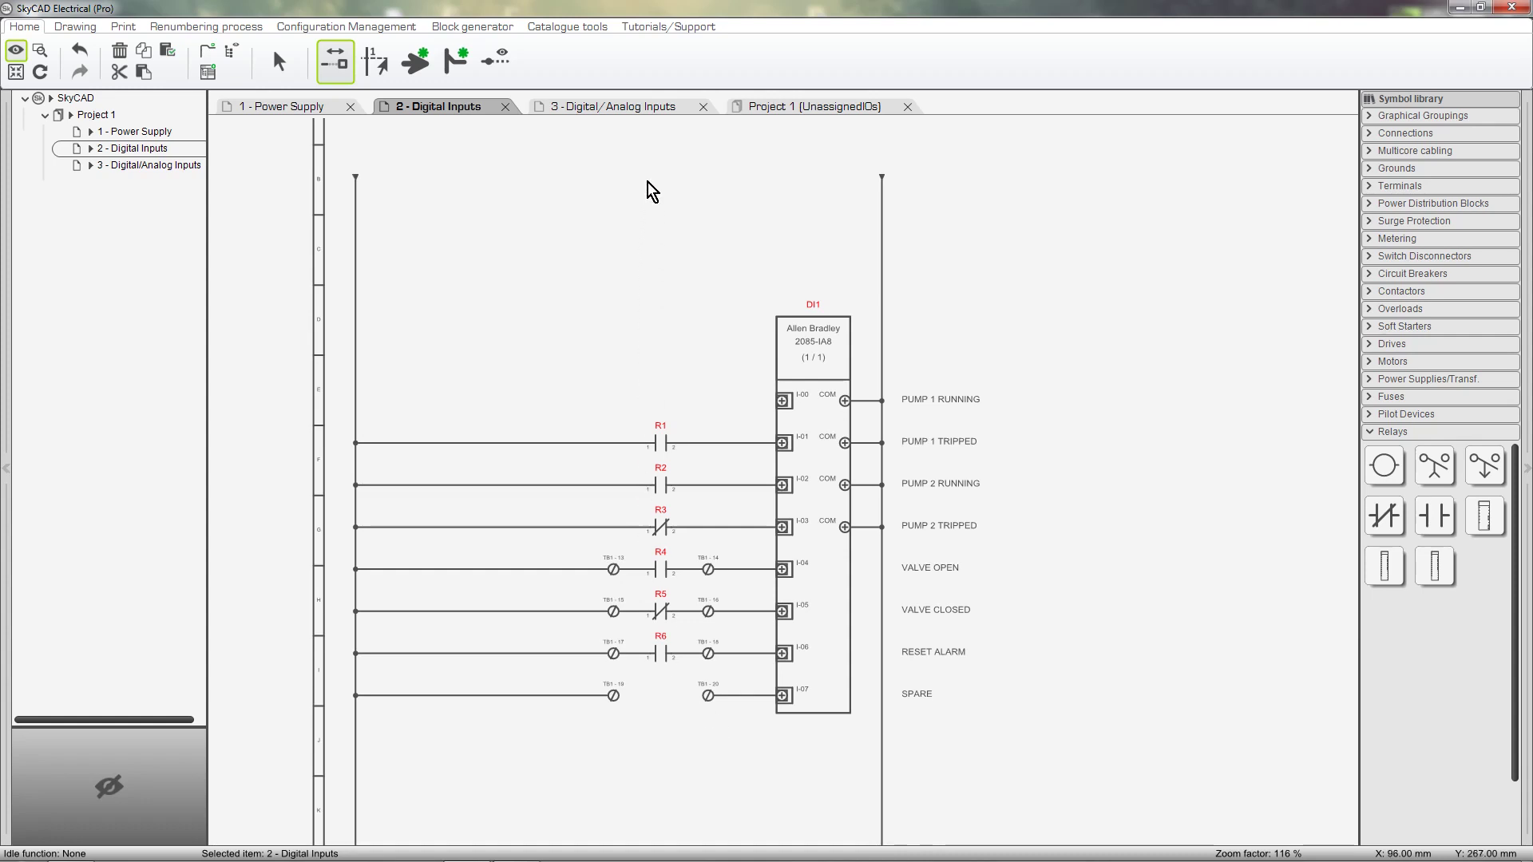
- Inspect DI2 on the 3 - Digital/Analog Inputs sheet with Graphical Groupings shown, then view unassigned IOs
click(648, 107)
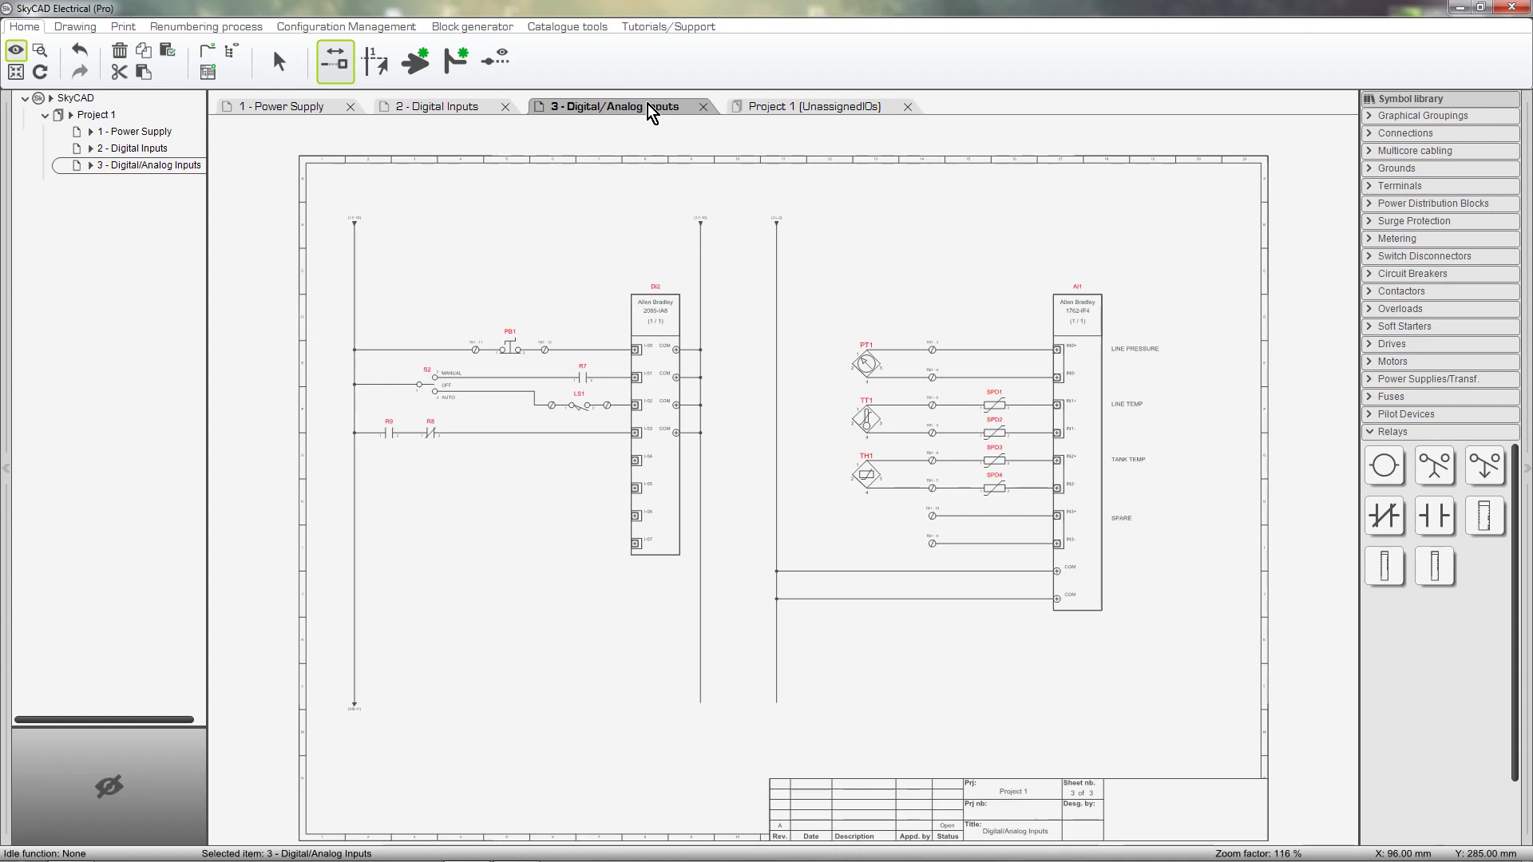
click(1461, 118)
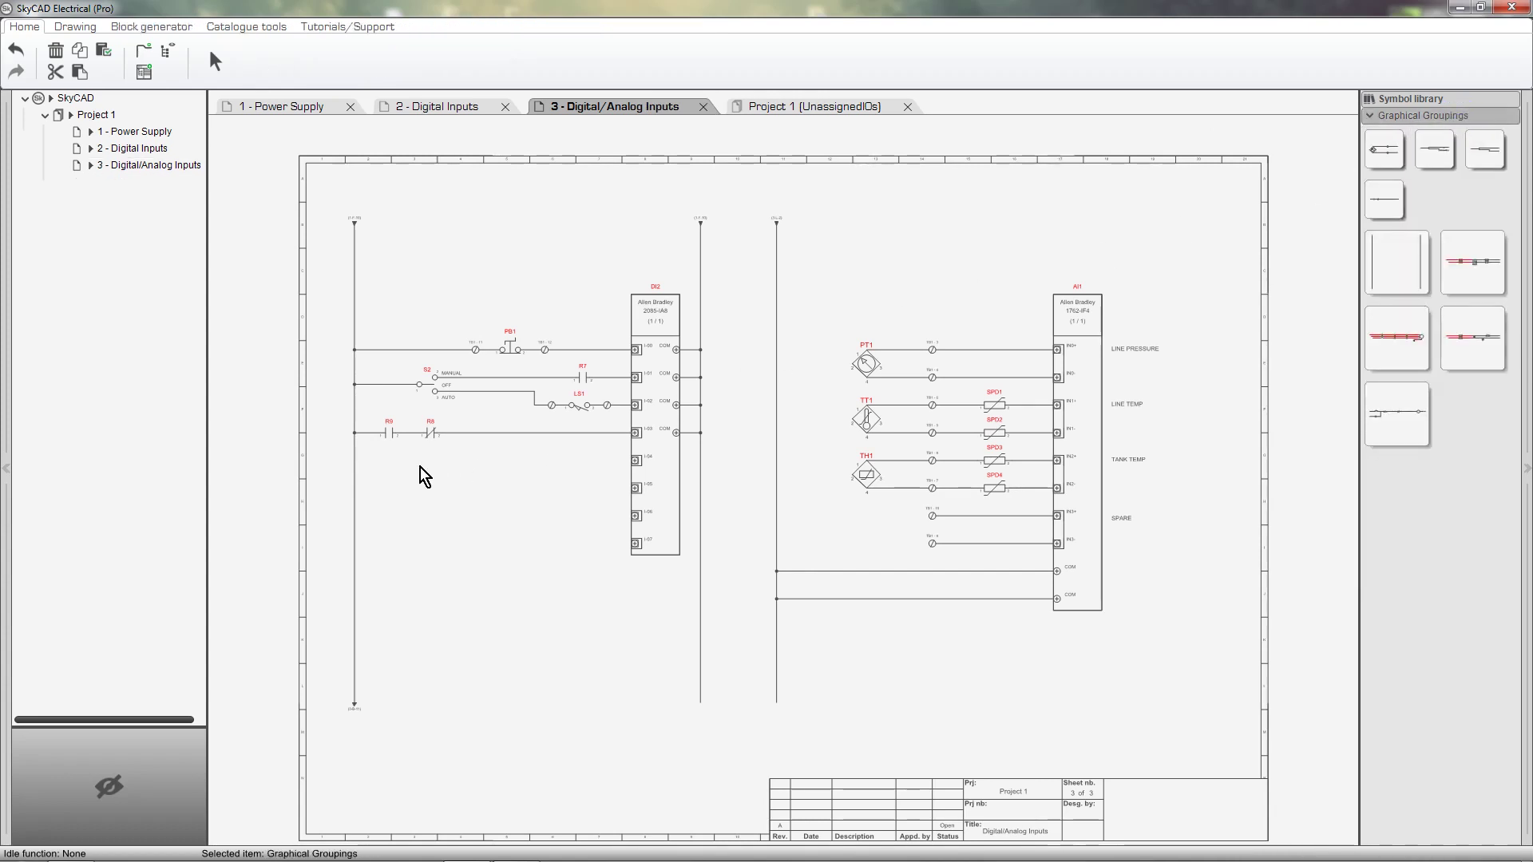
scroll(424, 477, up, 2)
middle_drag(421, 465, 542, 609)
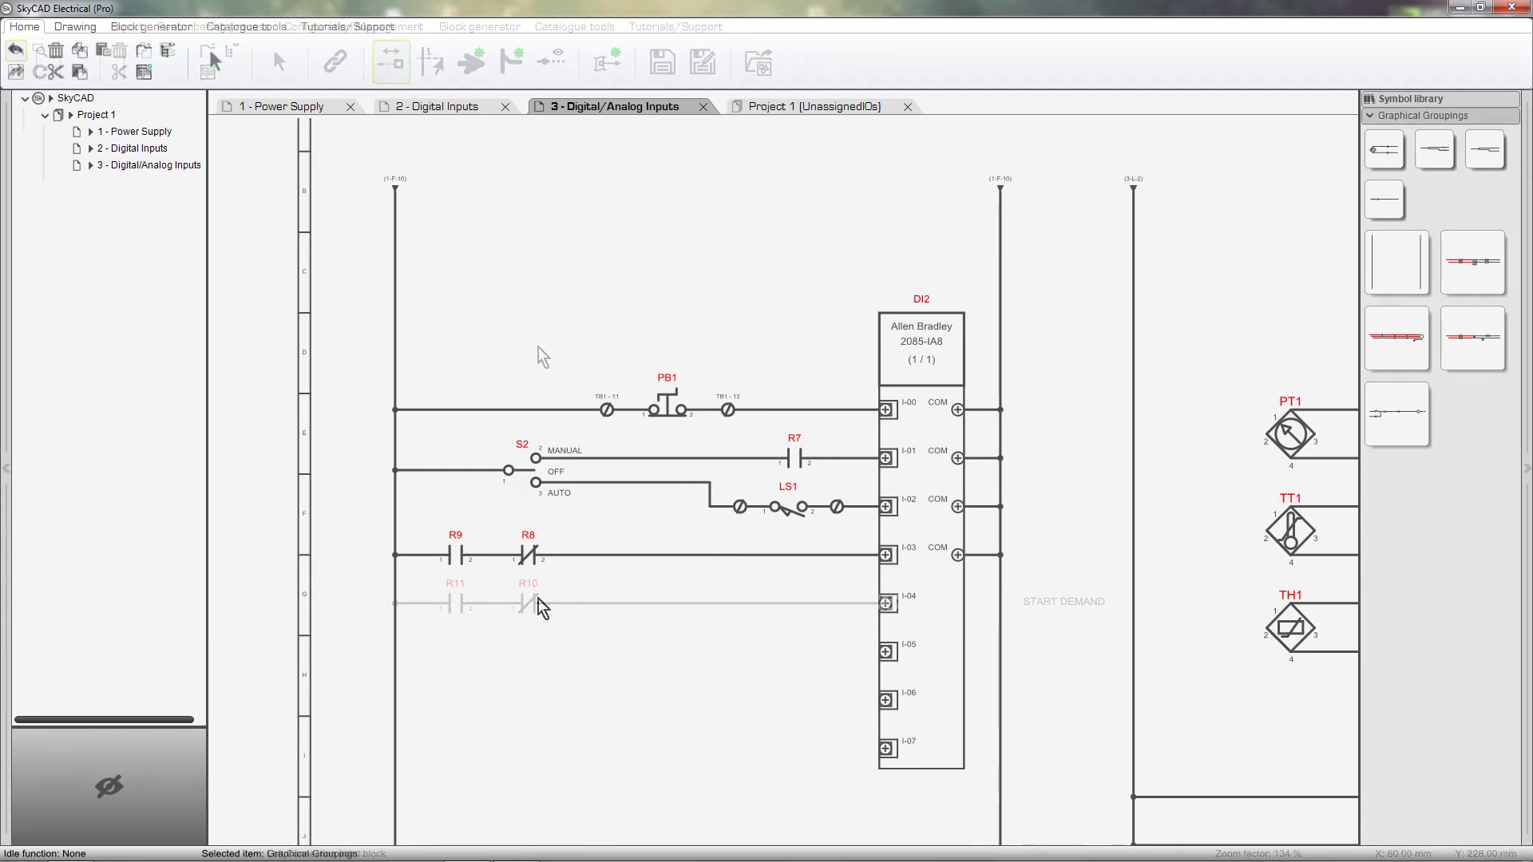
click(832, 111)
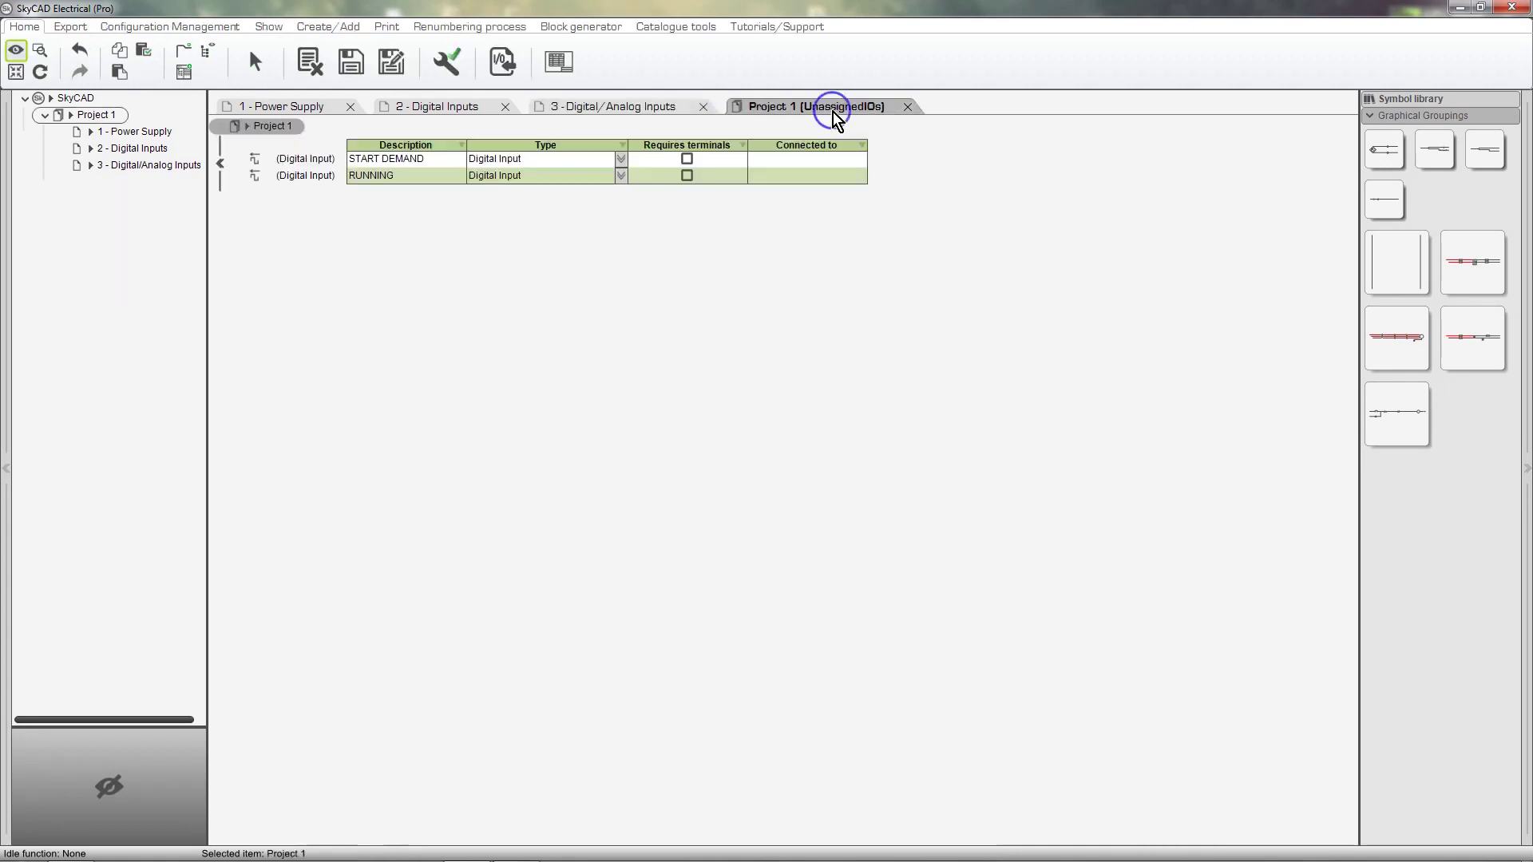
- Link START DEMAND to the Start Demand graphical grouping and return to the Digital/Analog Inputs sheet
click(839, 159)
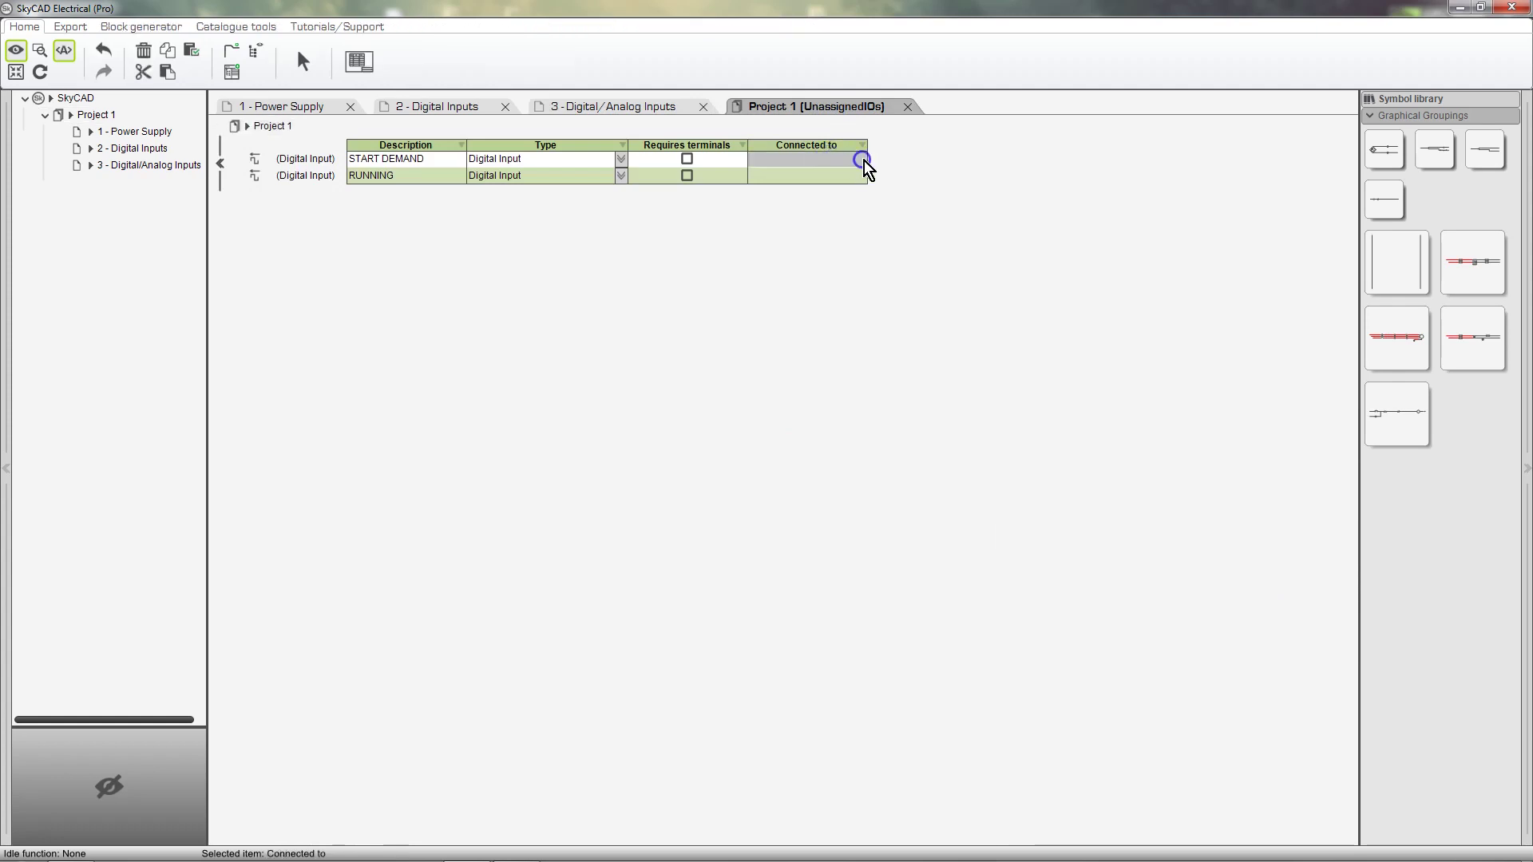
click(1384, 201)
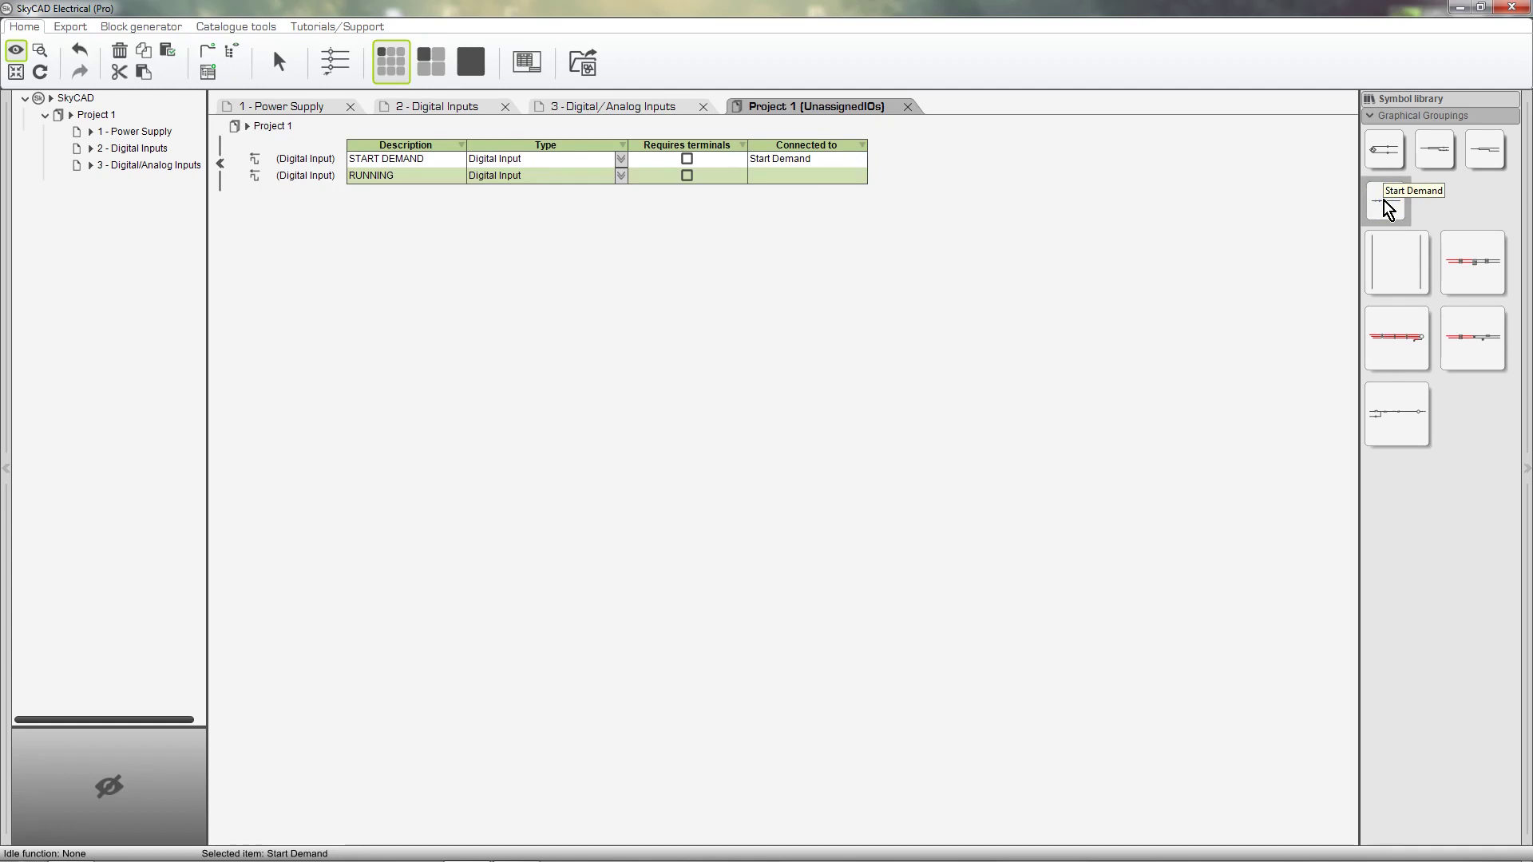
click(637, 109)
- Assign START DEMAND to DI2's input I-04
click(886, 604)
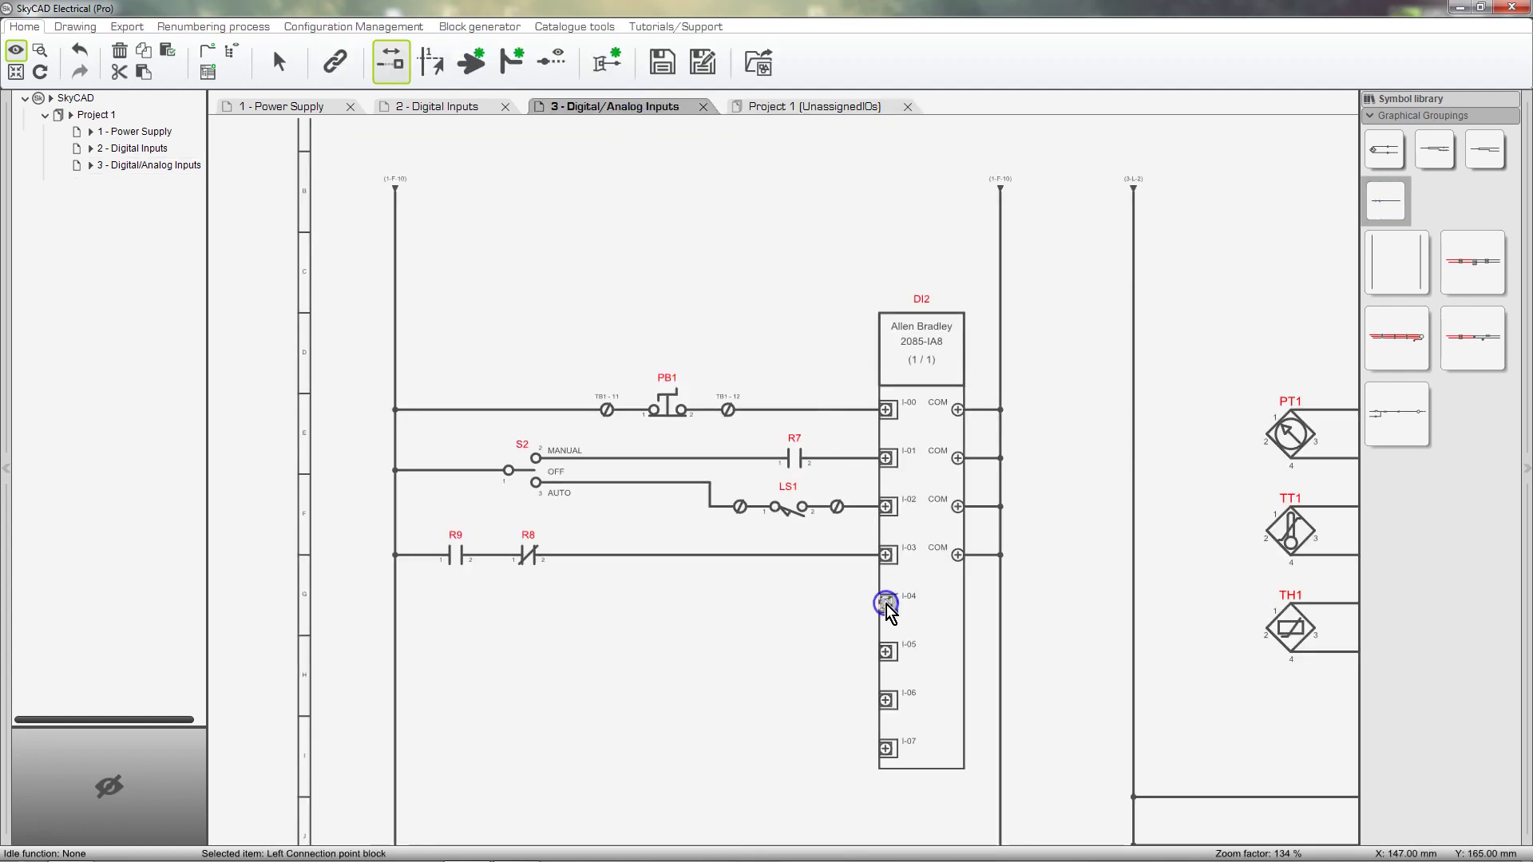
click(607, 62)
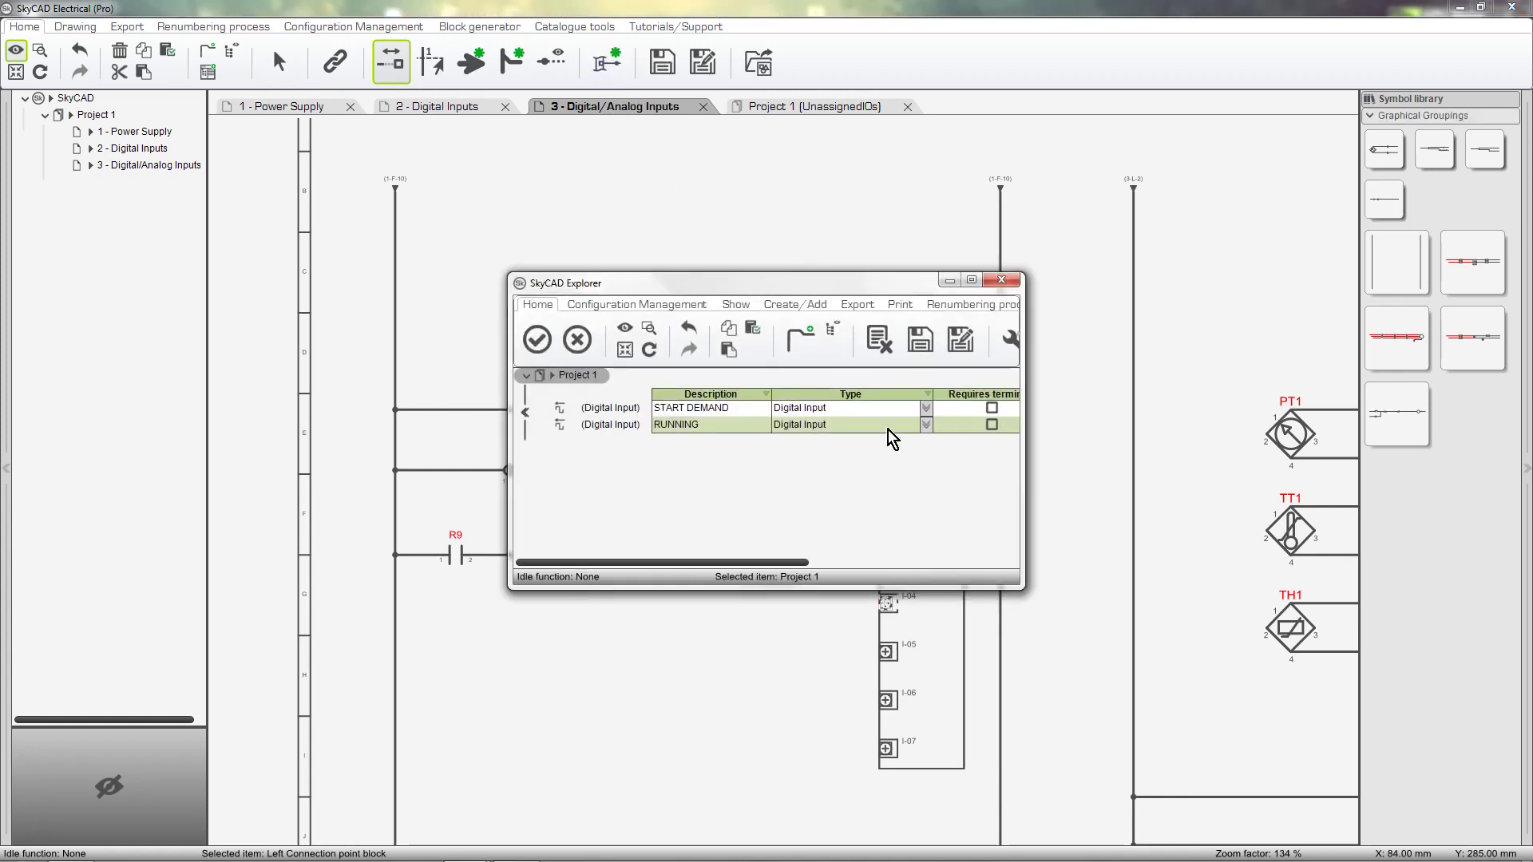
drag(1032, 587, 1189, 575)
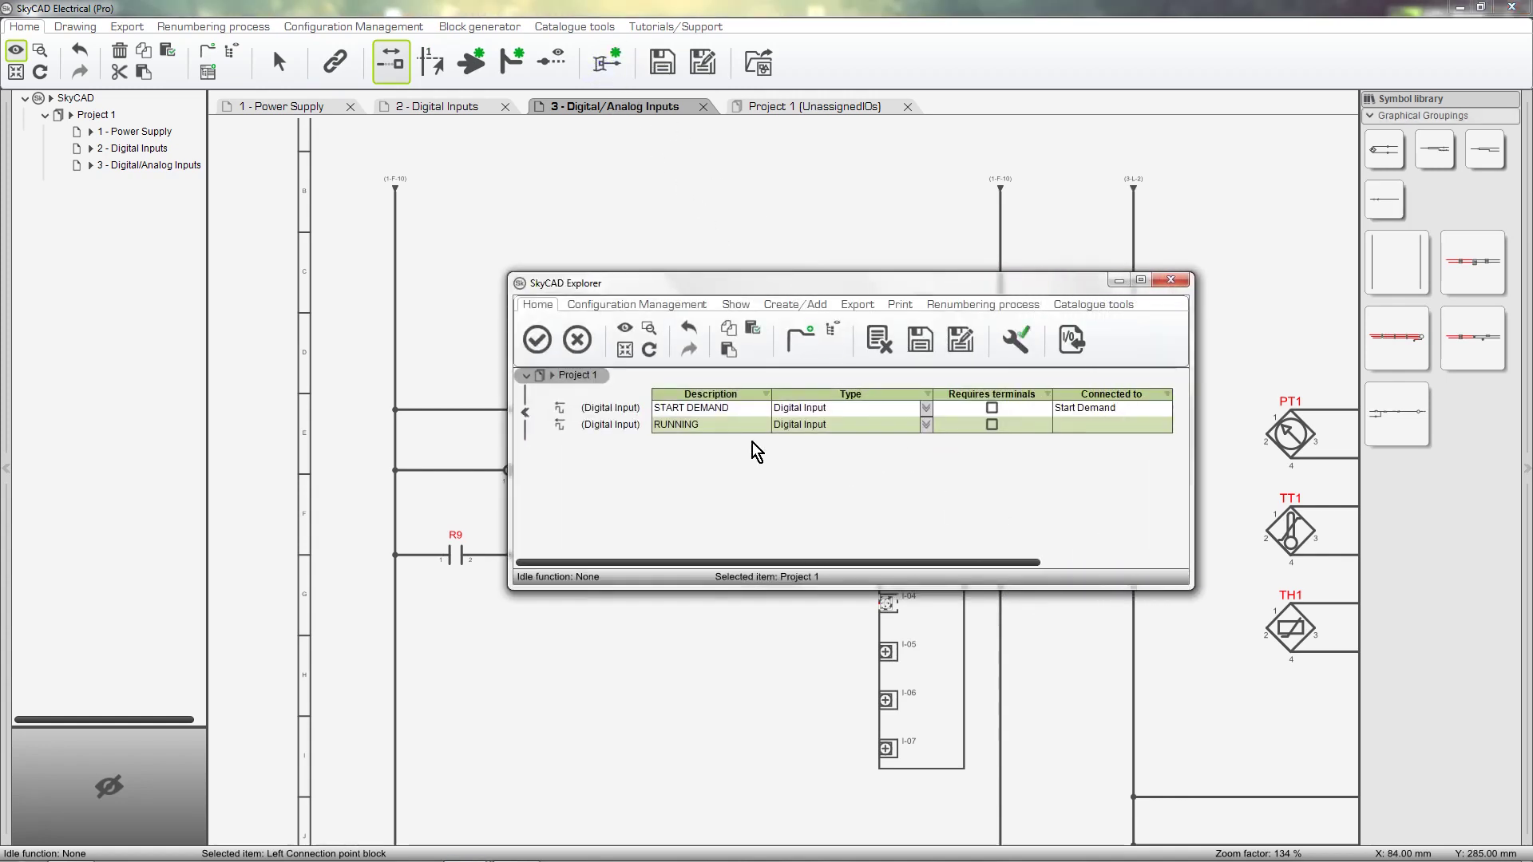
click(611, 408)
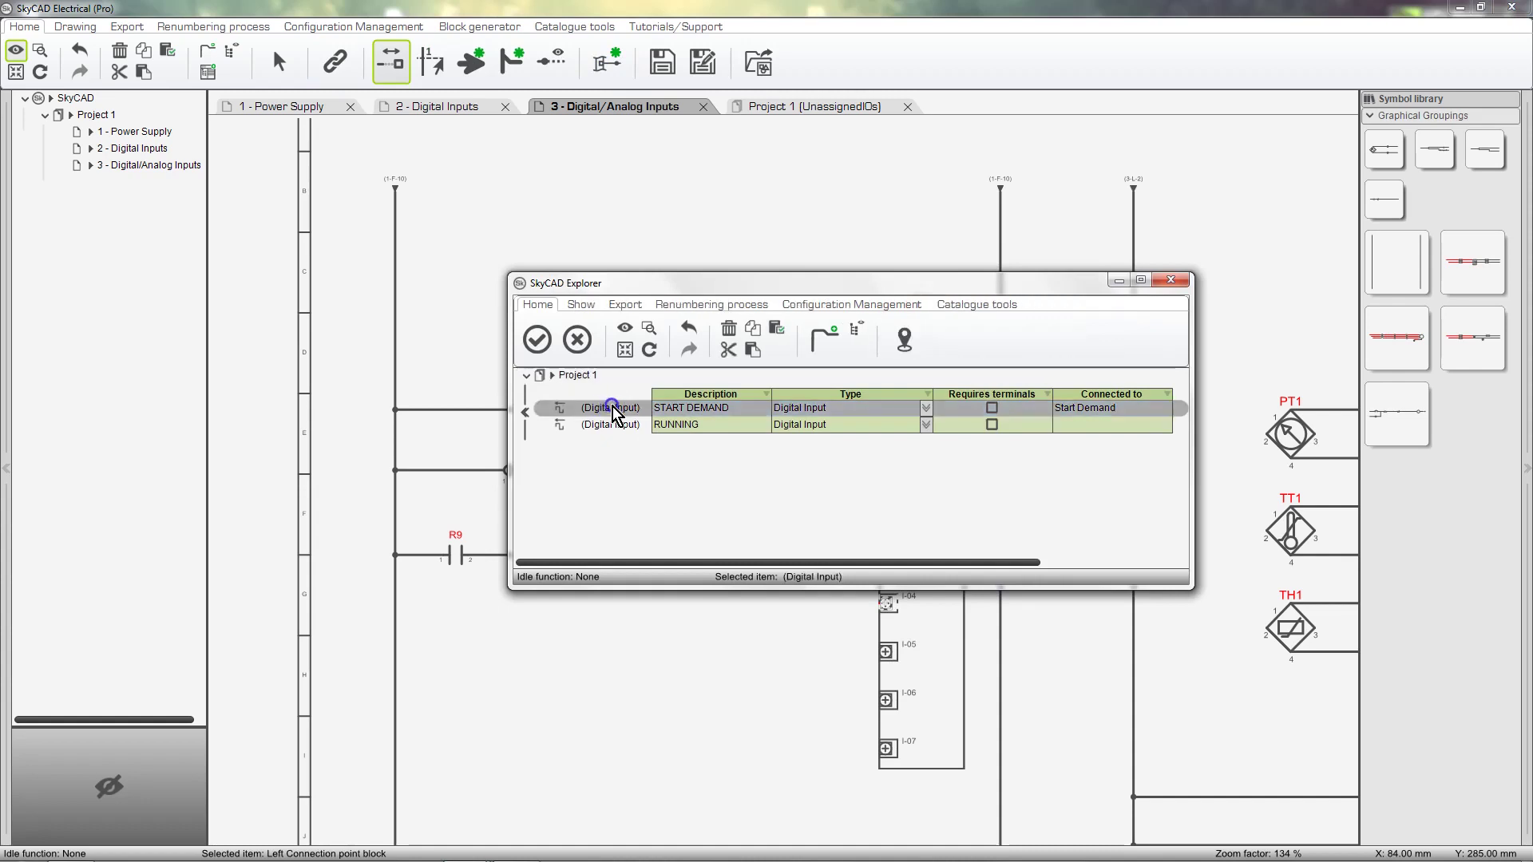
click(538, 348)
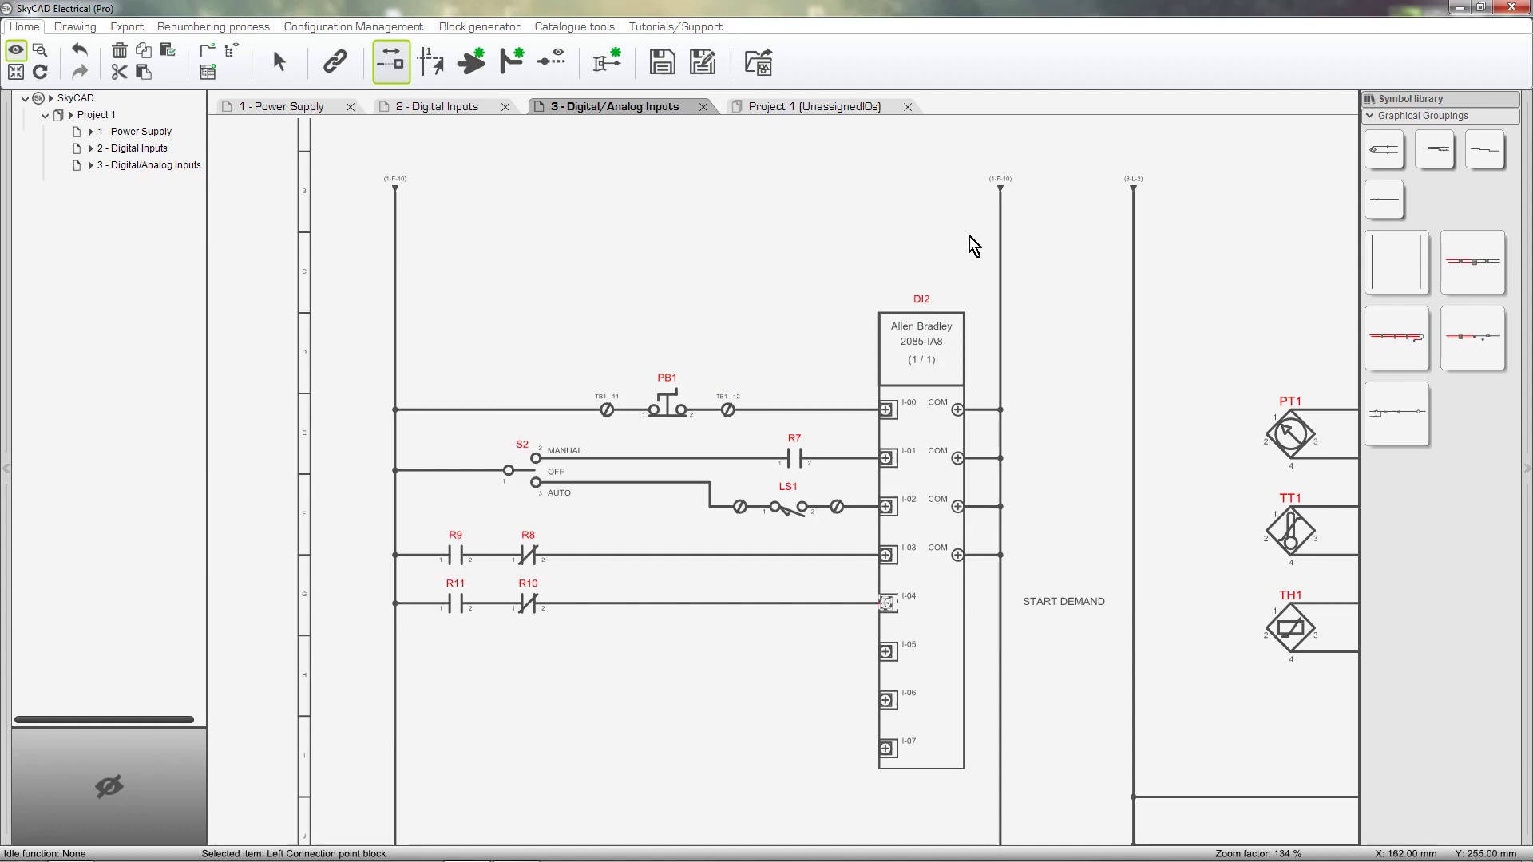
- Draw a control wire from DI2's input I-05 to the left bus, plus a parallel branch below it
click(1397, 116)
click(1399, 133)
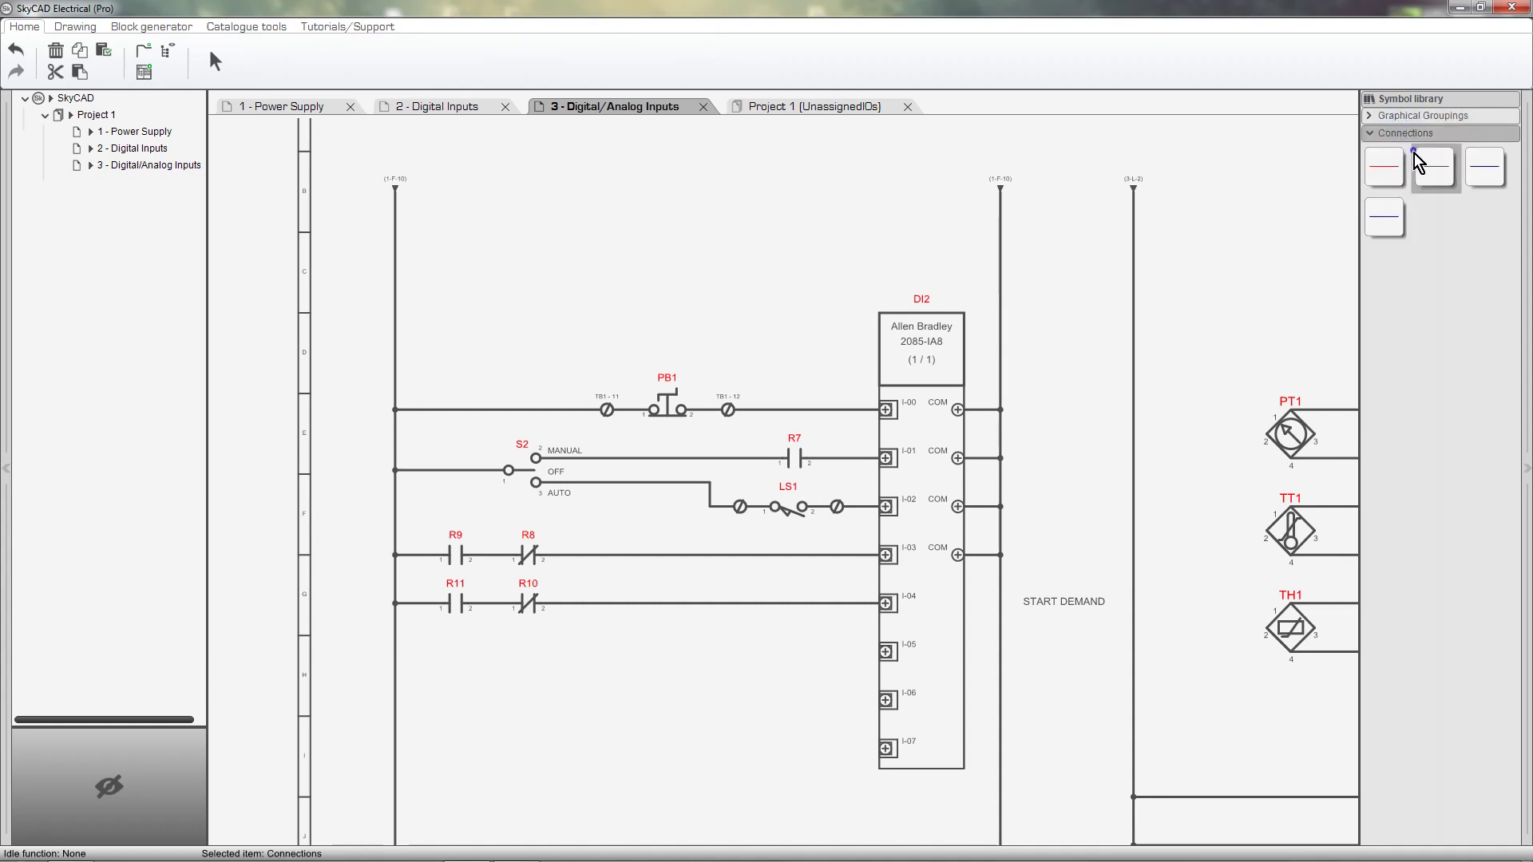
click(1431, 166)
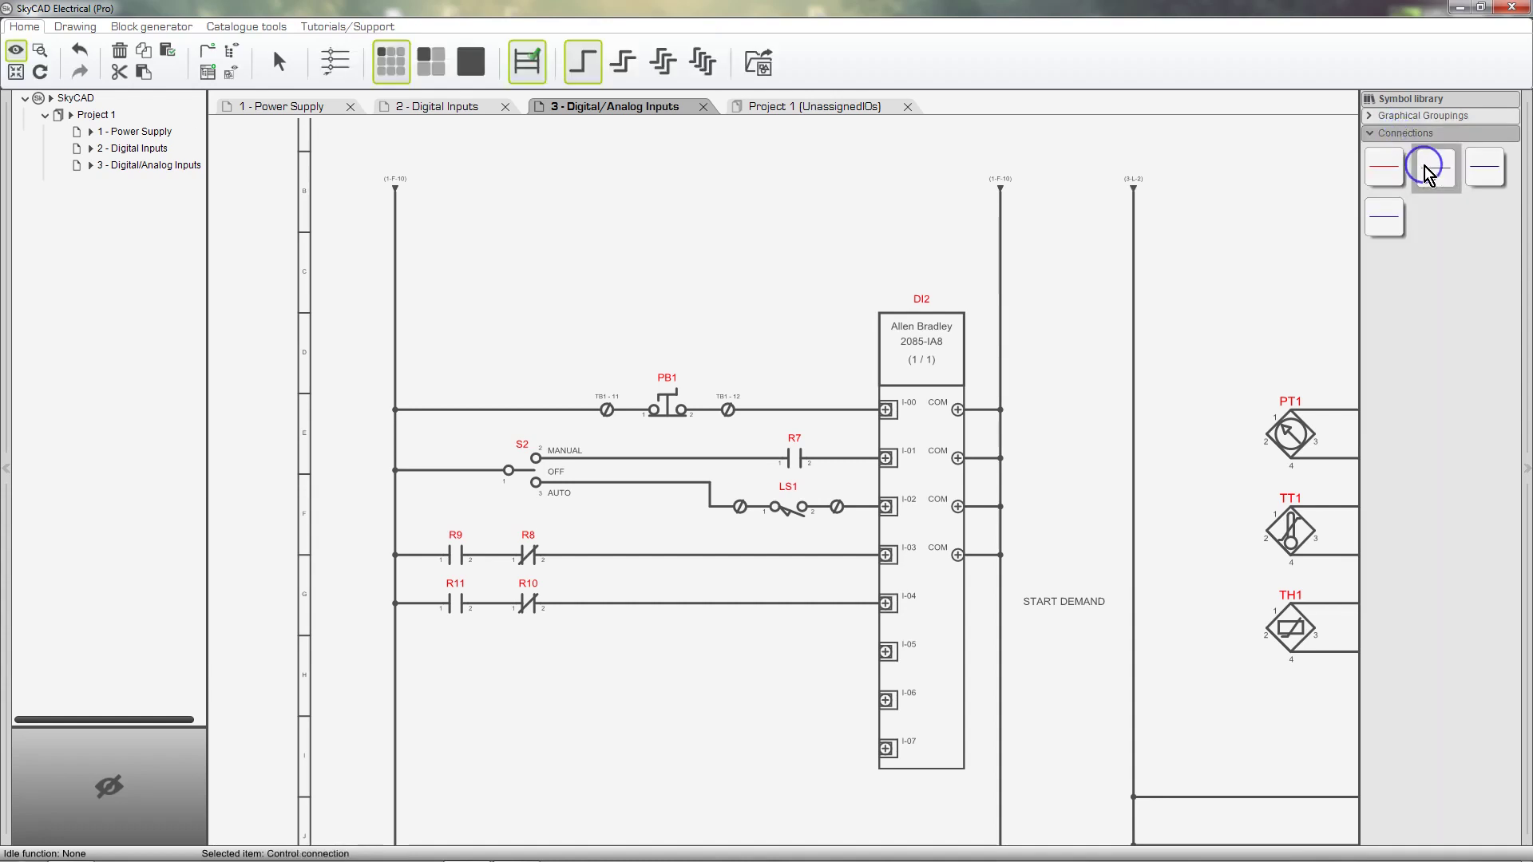
click(879, 656)
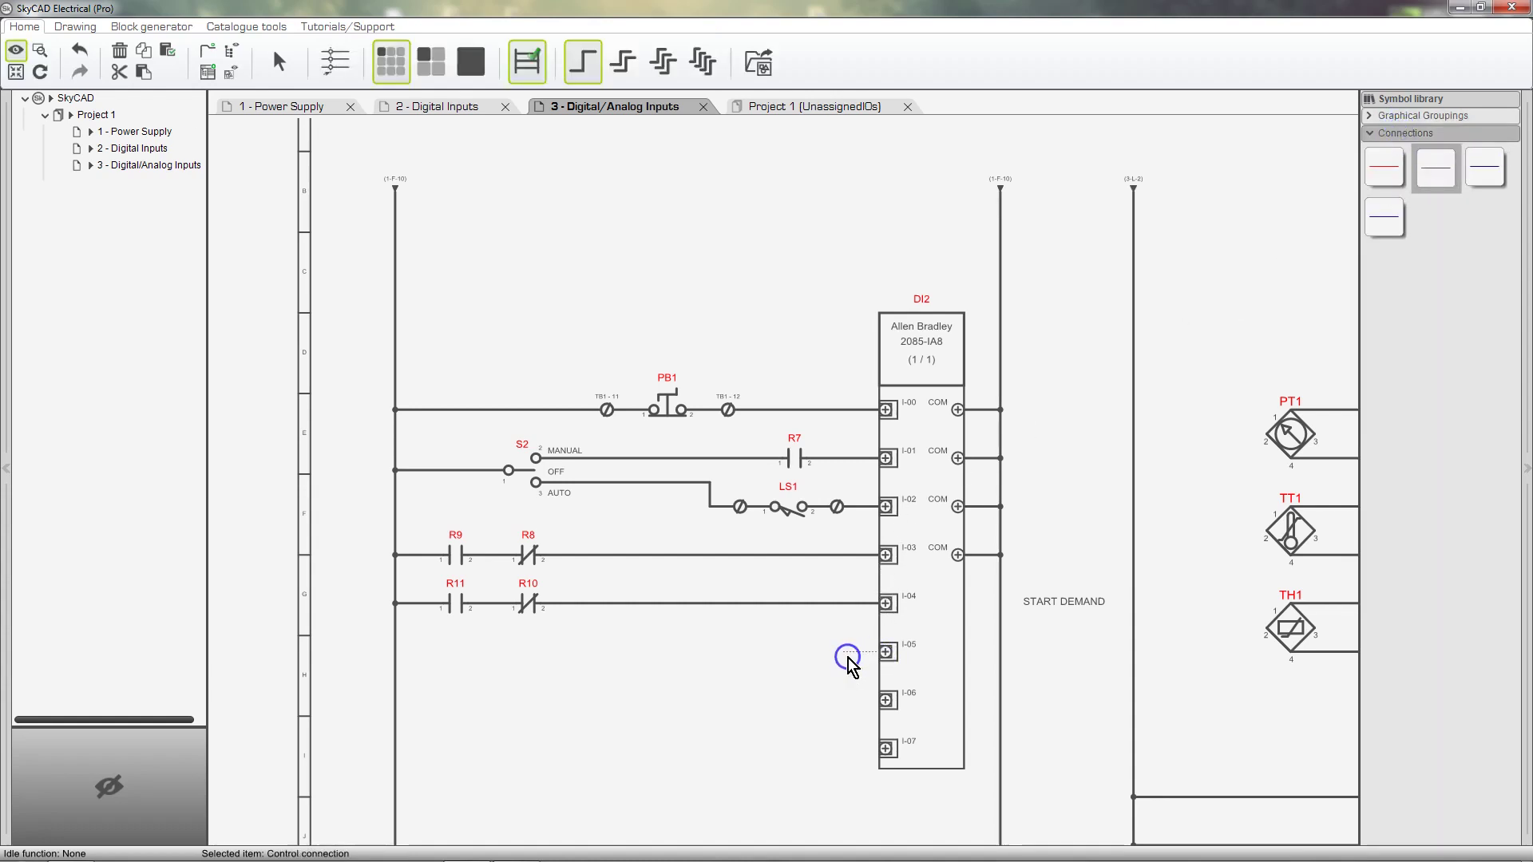
click(395, 663)
click(396, 701)
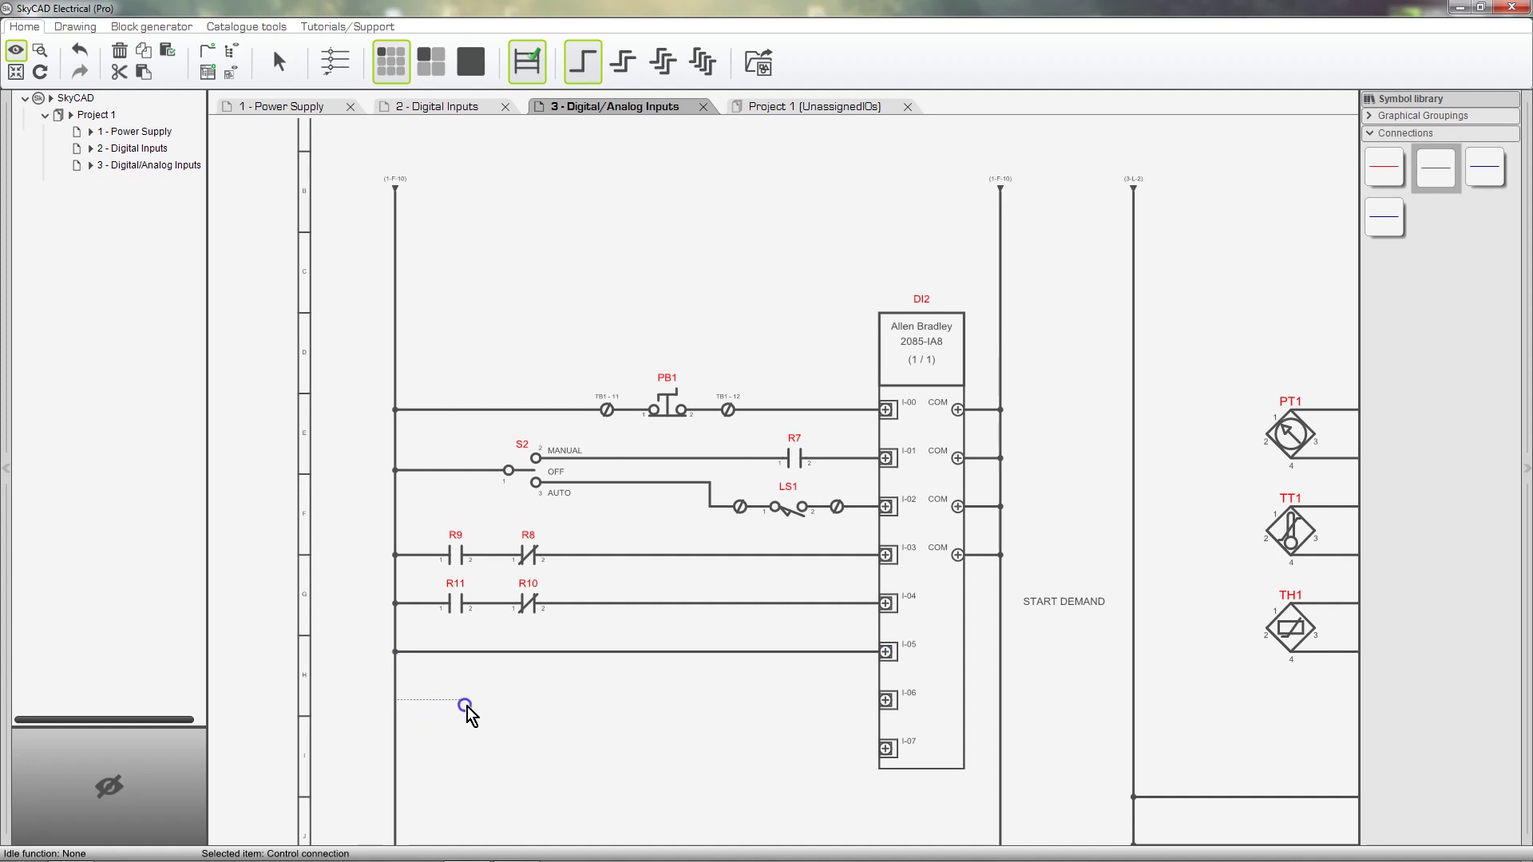
click(479, 652)
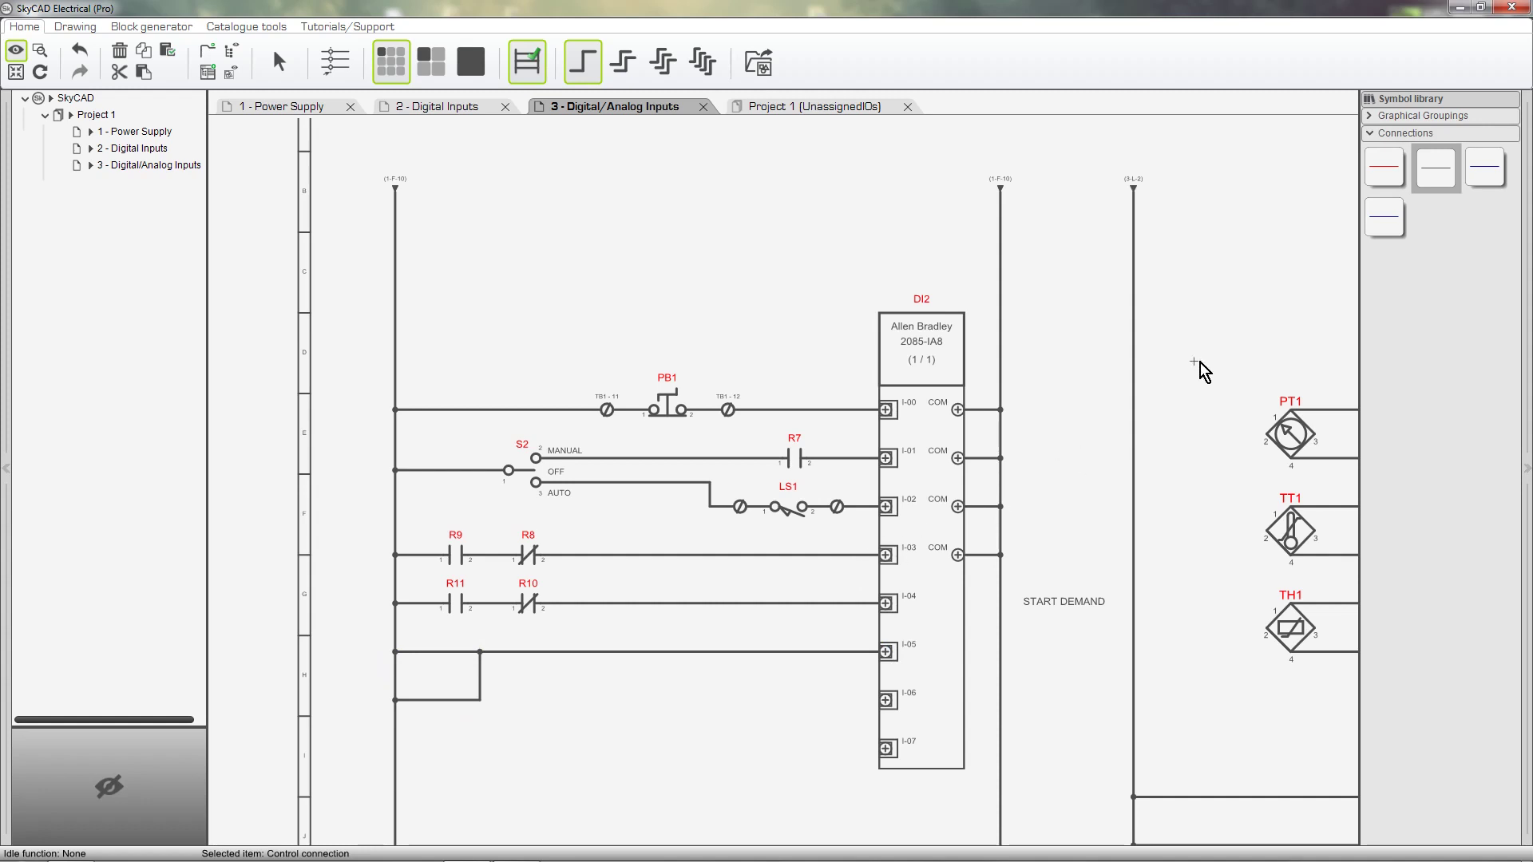
- Place normally-open relay contacts R12 on the upper I-05 wire and R13 on the lower branch
click(1389, 133)
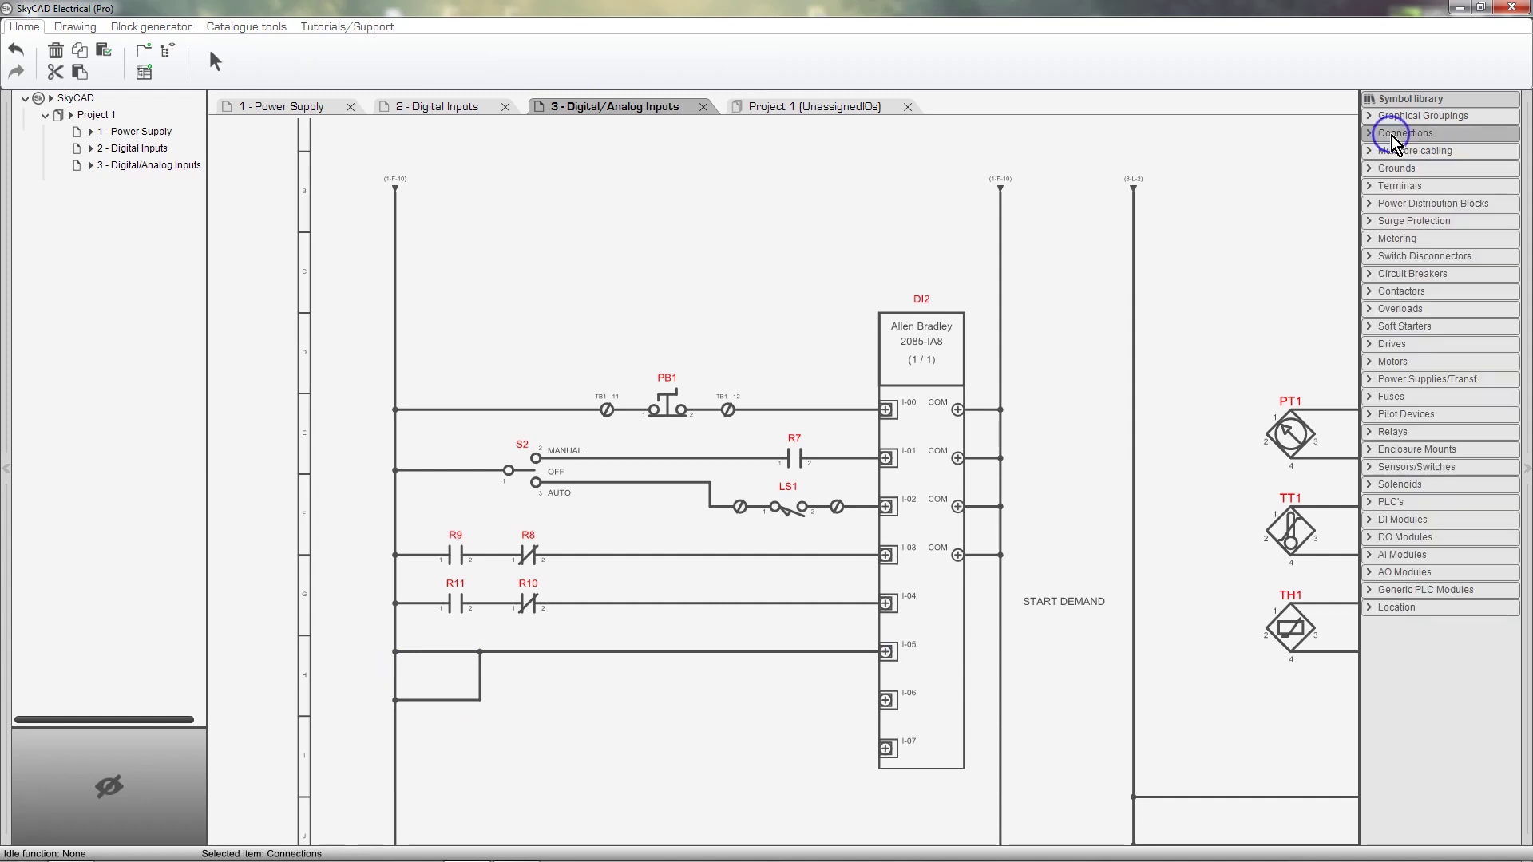
click(1405, 431)
click(1427, 518)
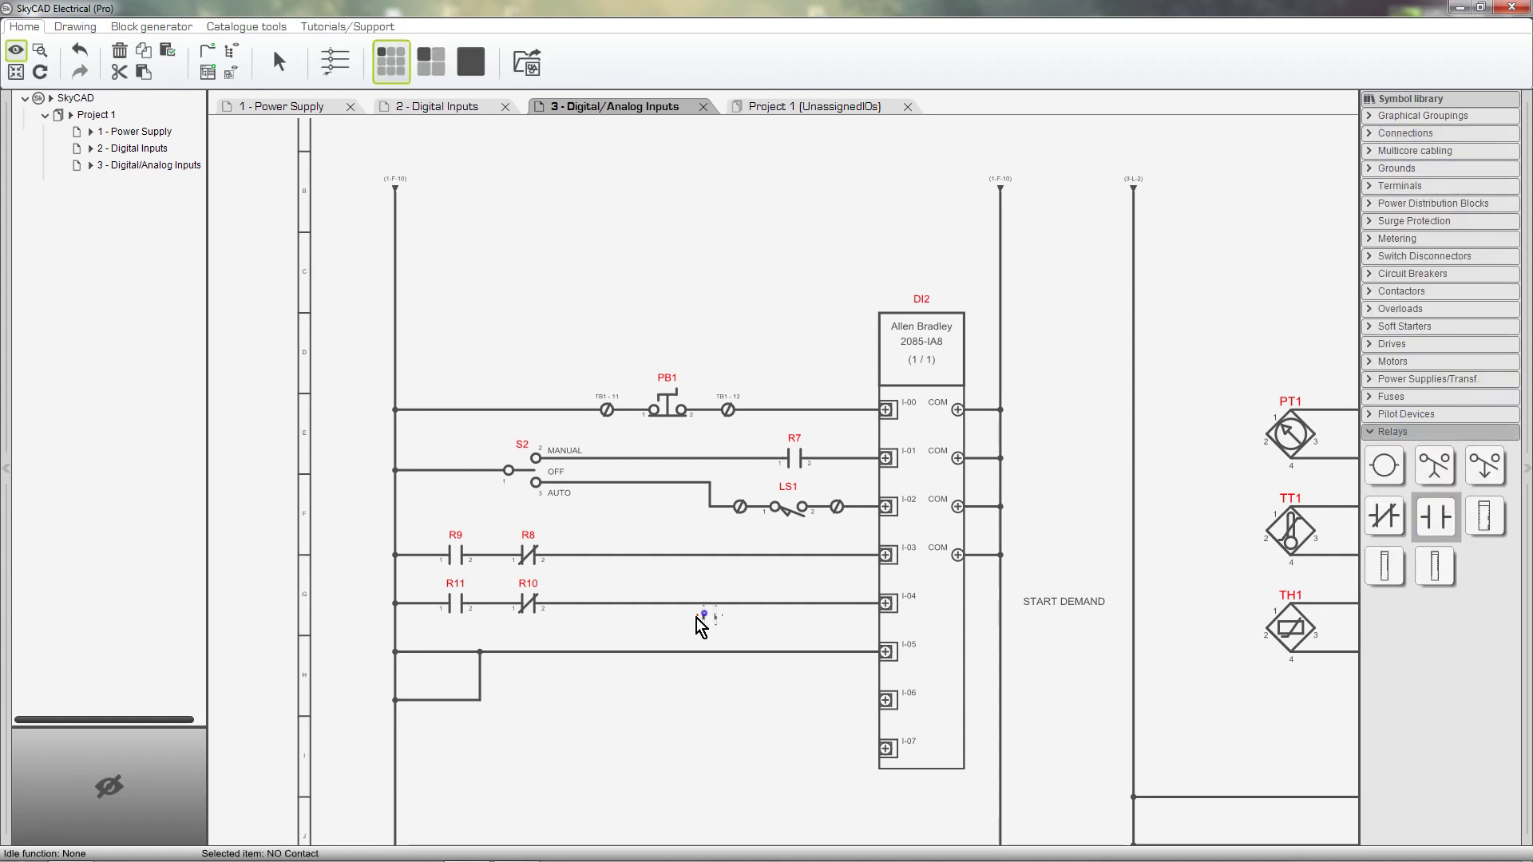
click(438, 652)
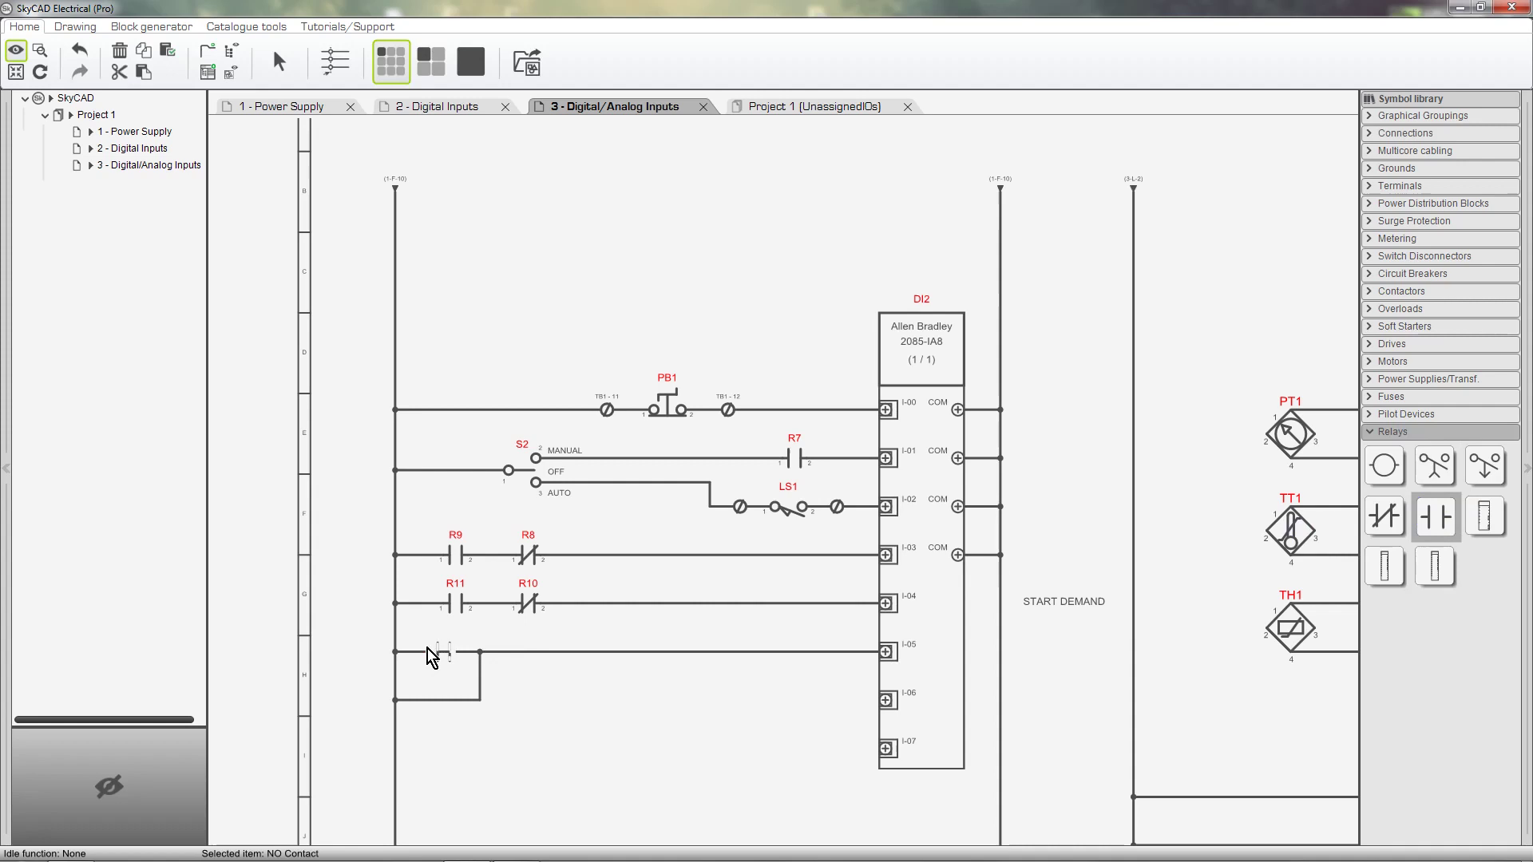
click(422, 711)
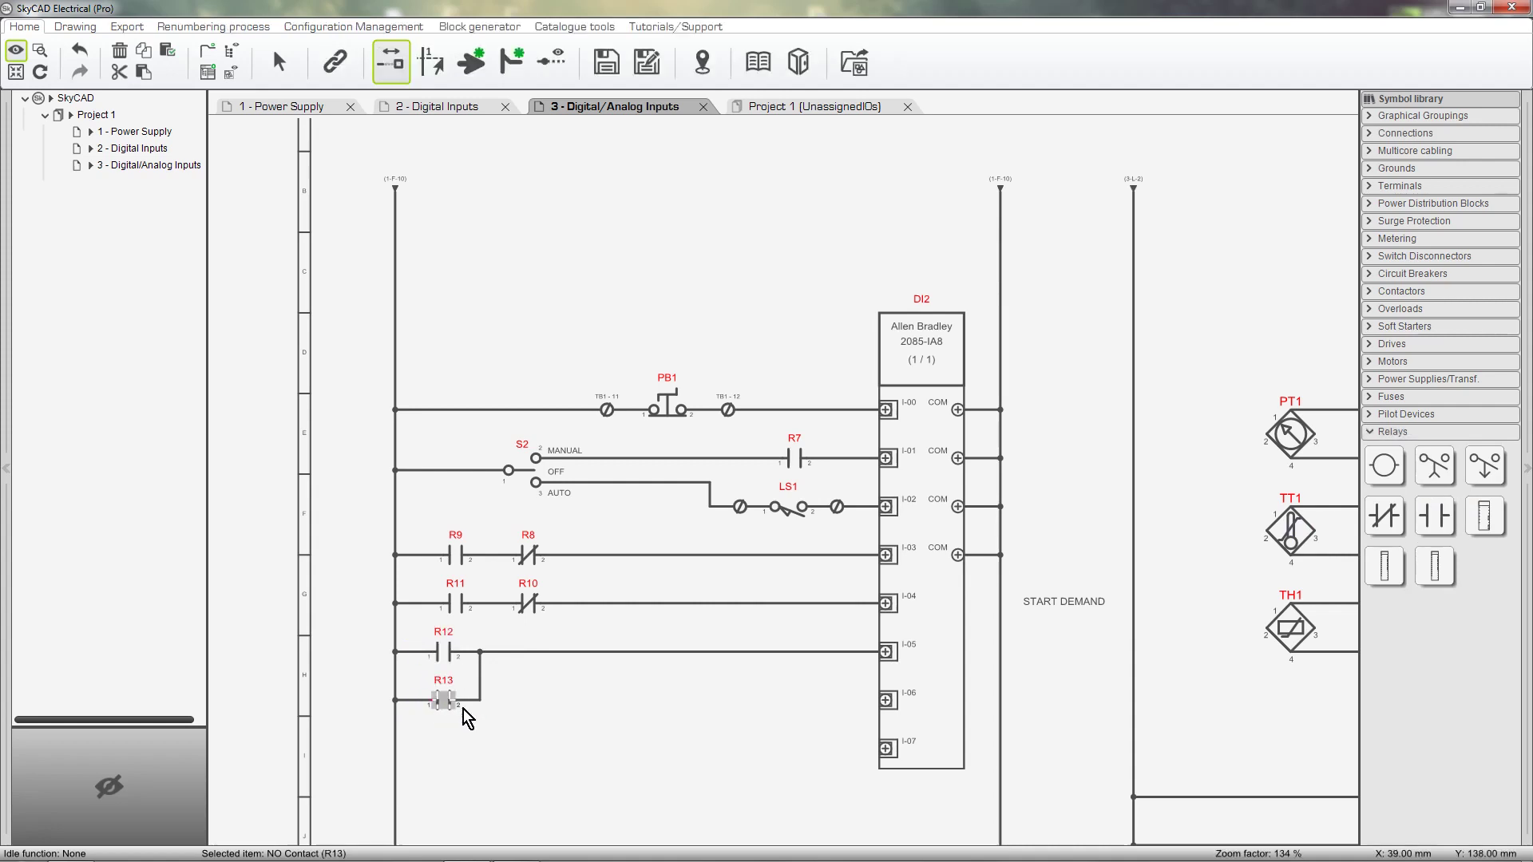
- Select the R12/R13 parallel contact wiring and start a graphical grouping from it
click(414, 637)
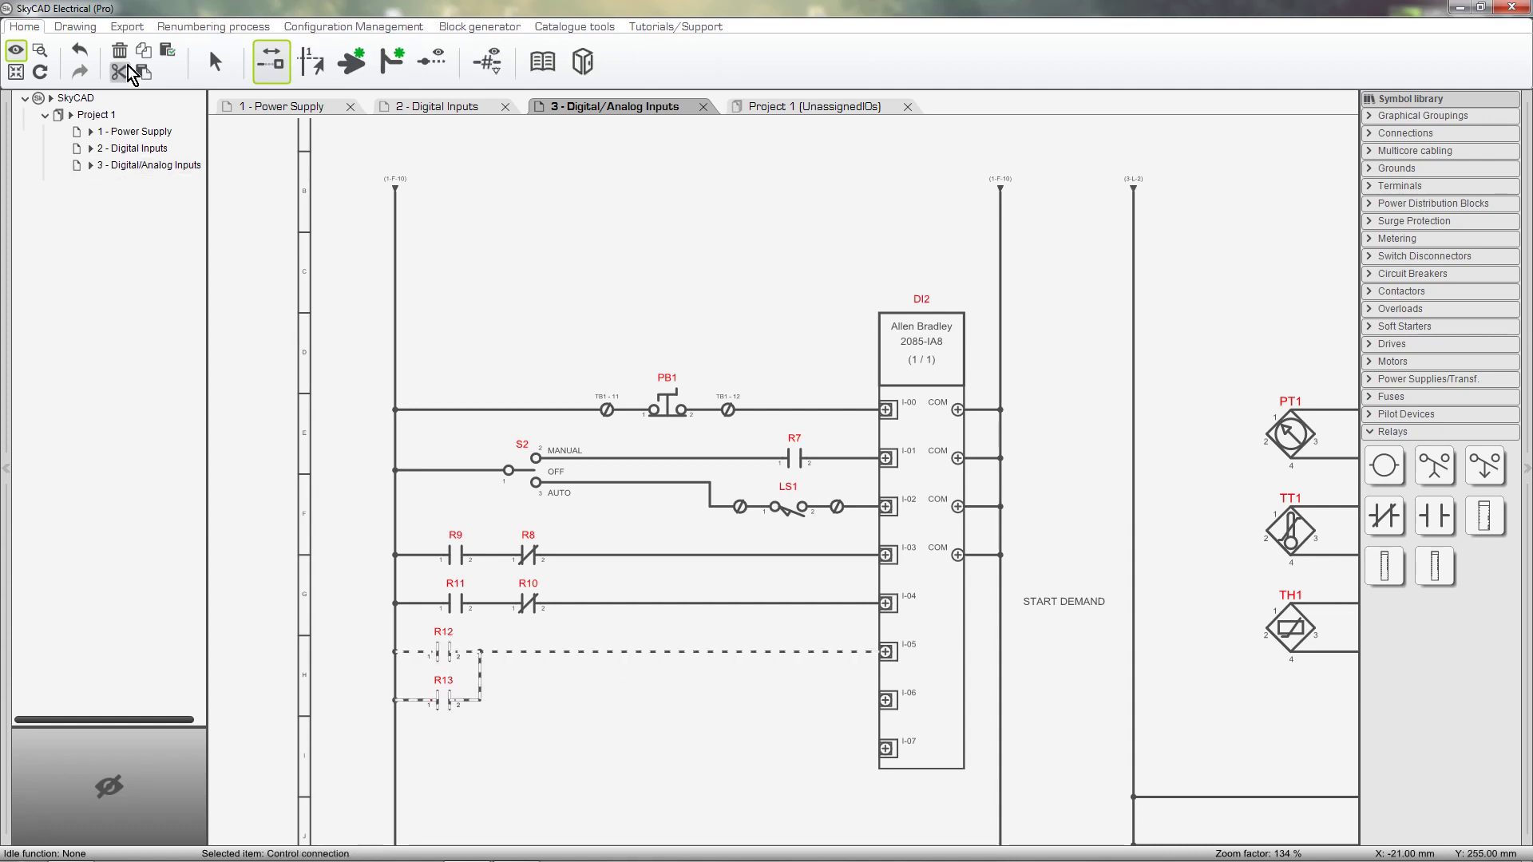
click(83, 29)
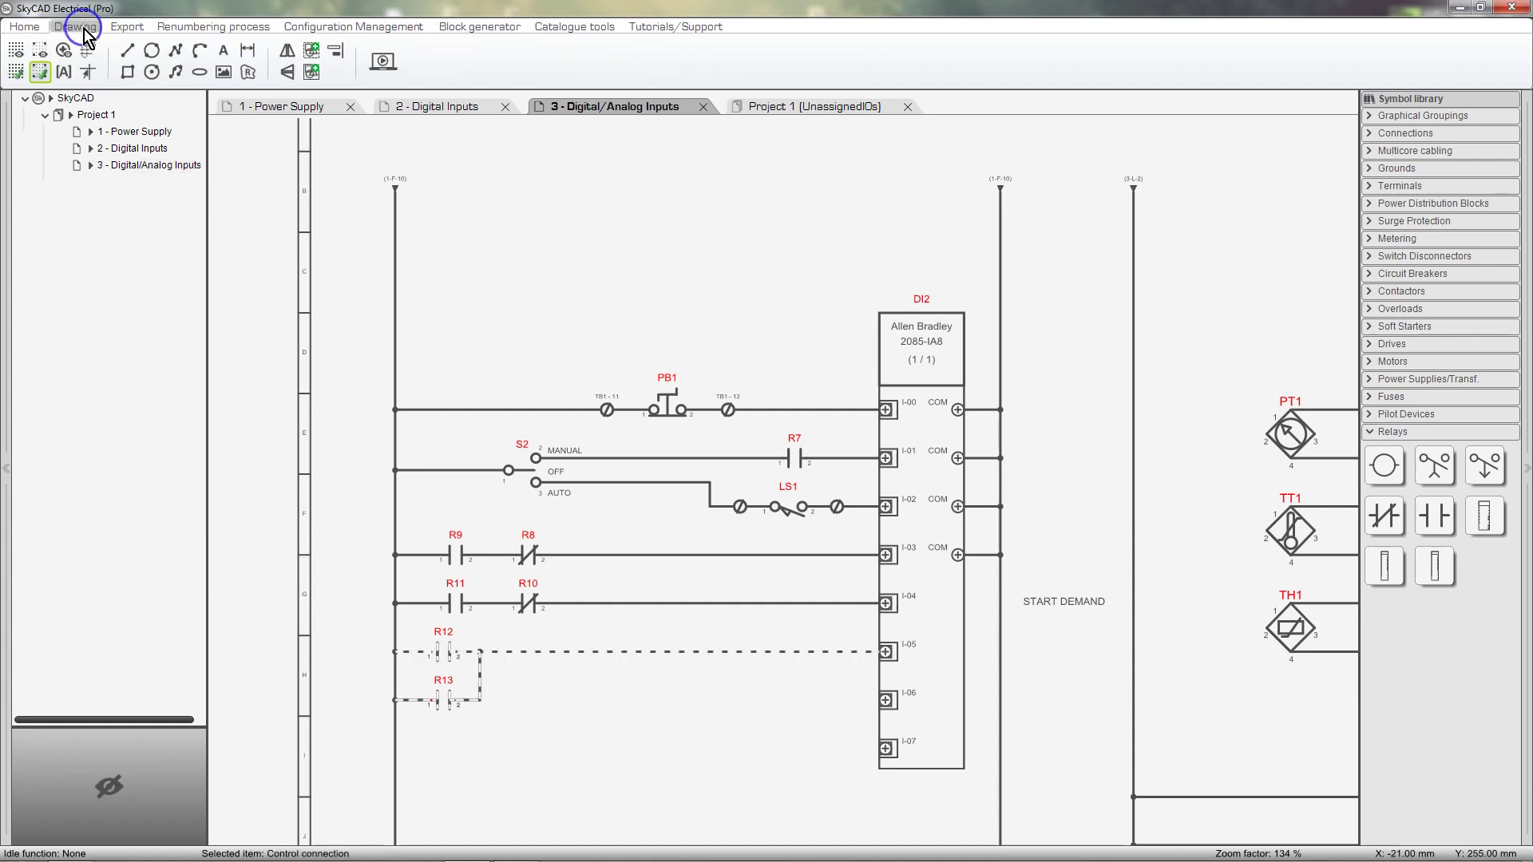
click(312, 51)
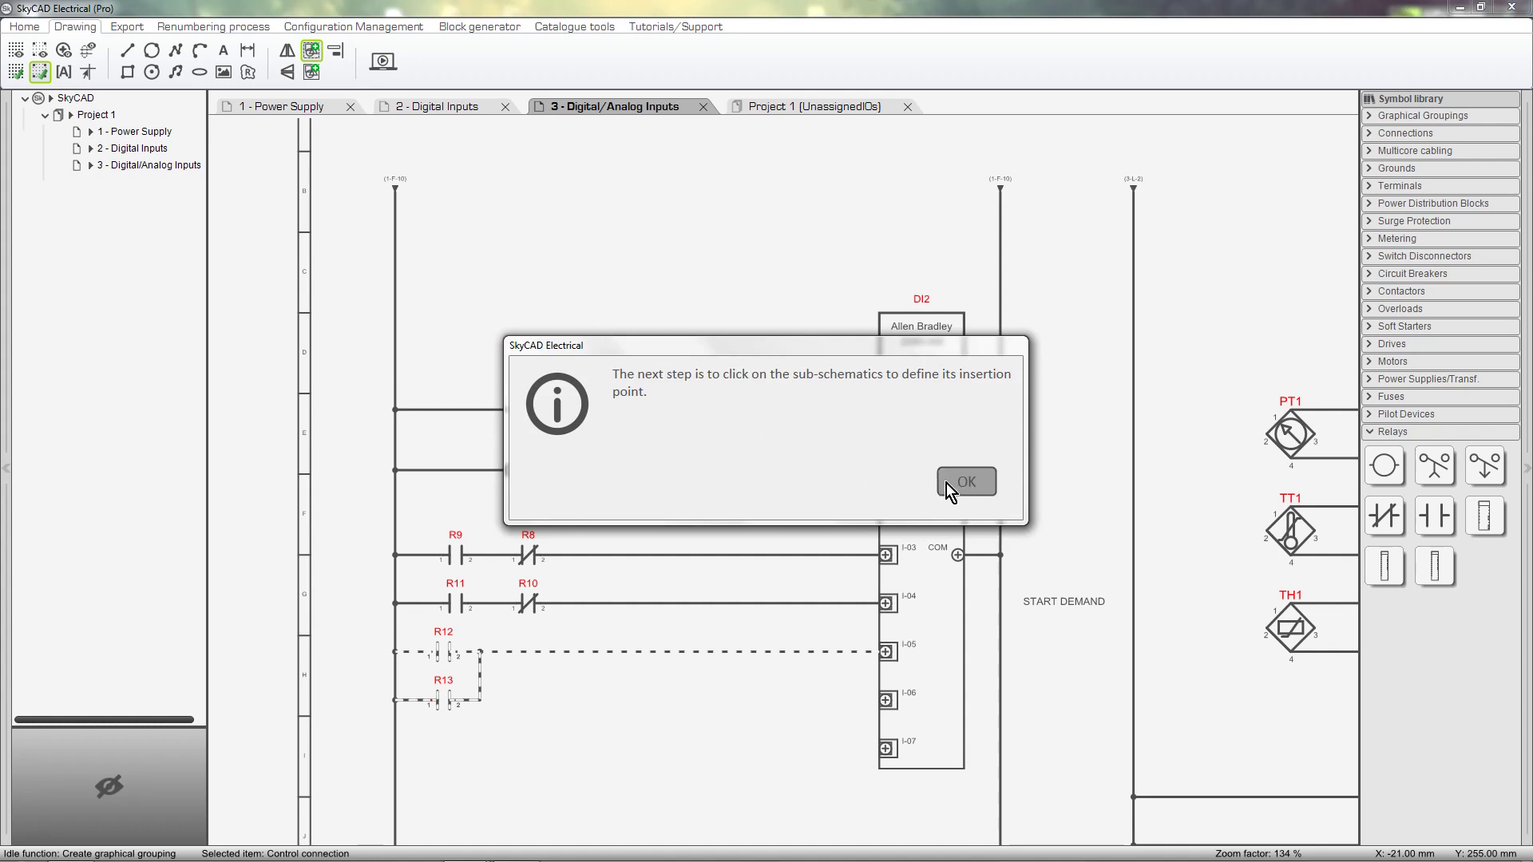
click(966, 482)
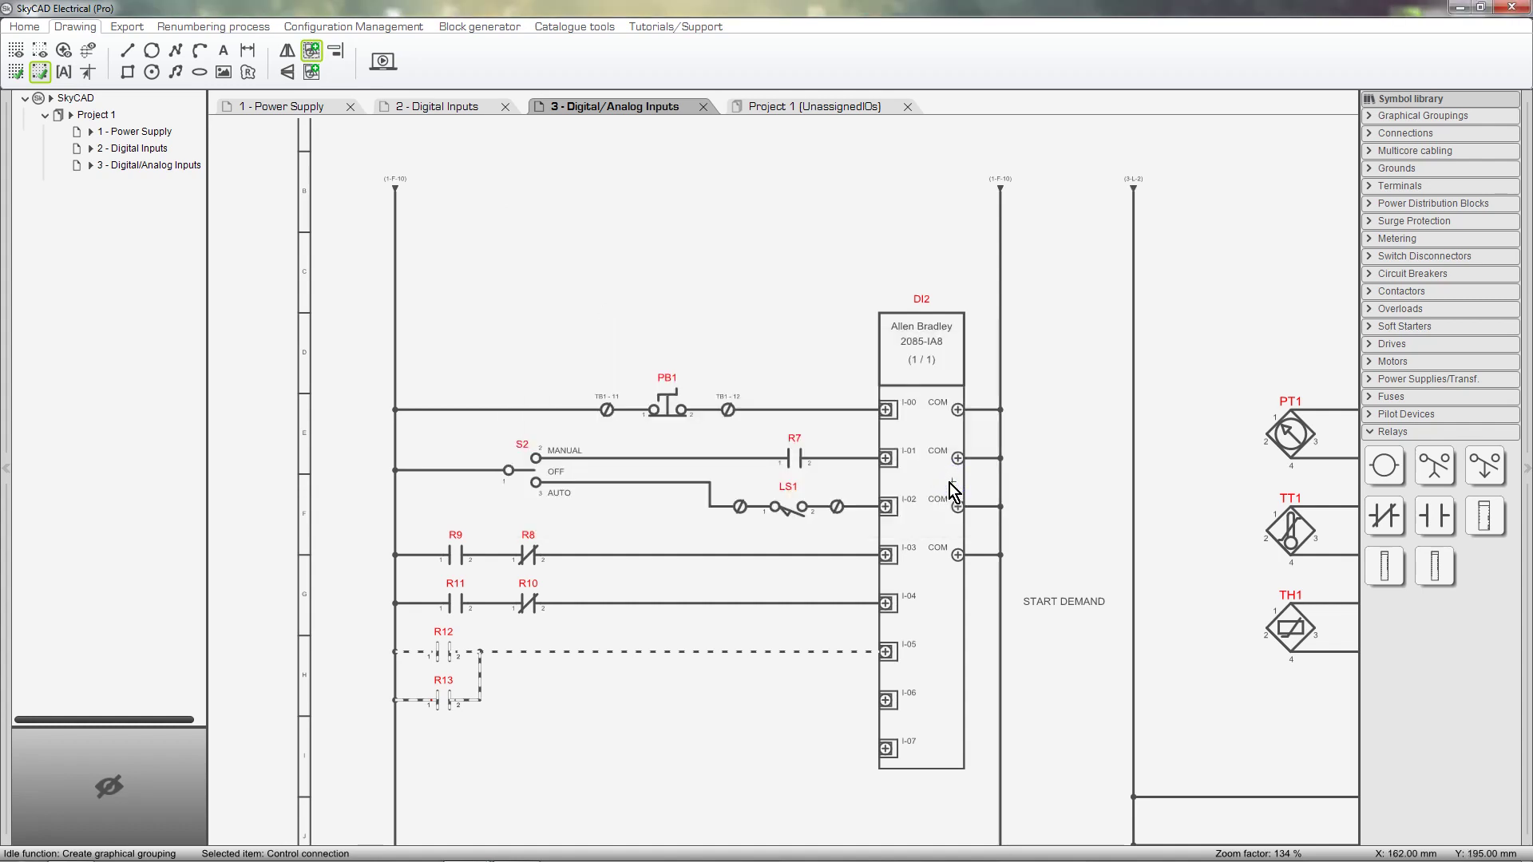
- Use I-05 as insertion point and save the grouping as PUMP RUNNING in Graphical Groupings
click(879, 654)
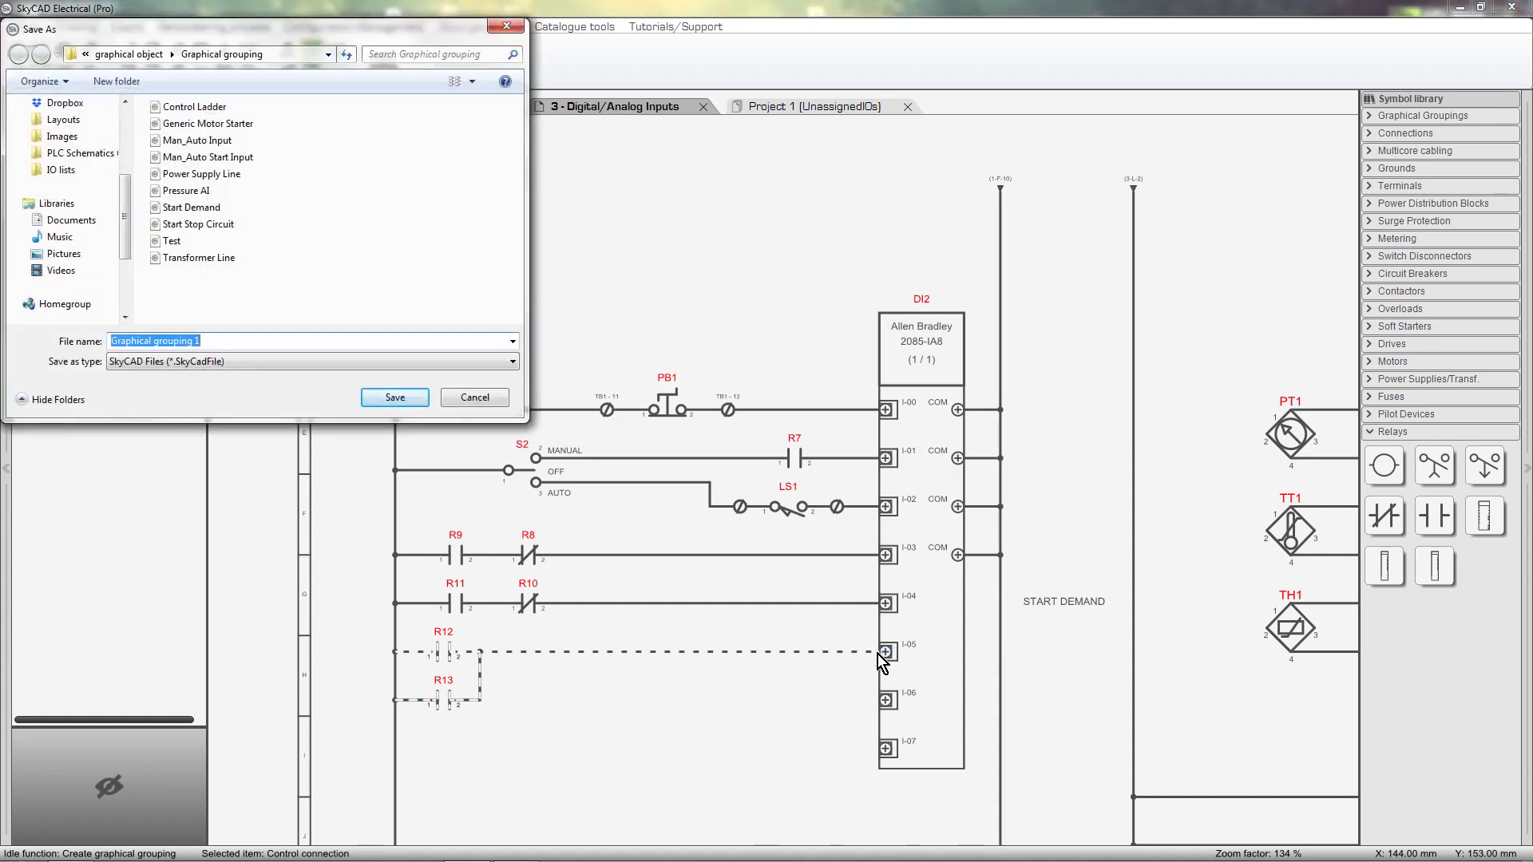
key(BackSpace)
text(PUMP)
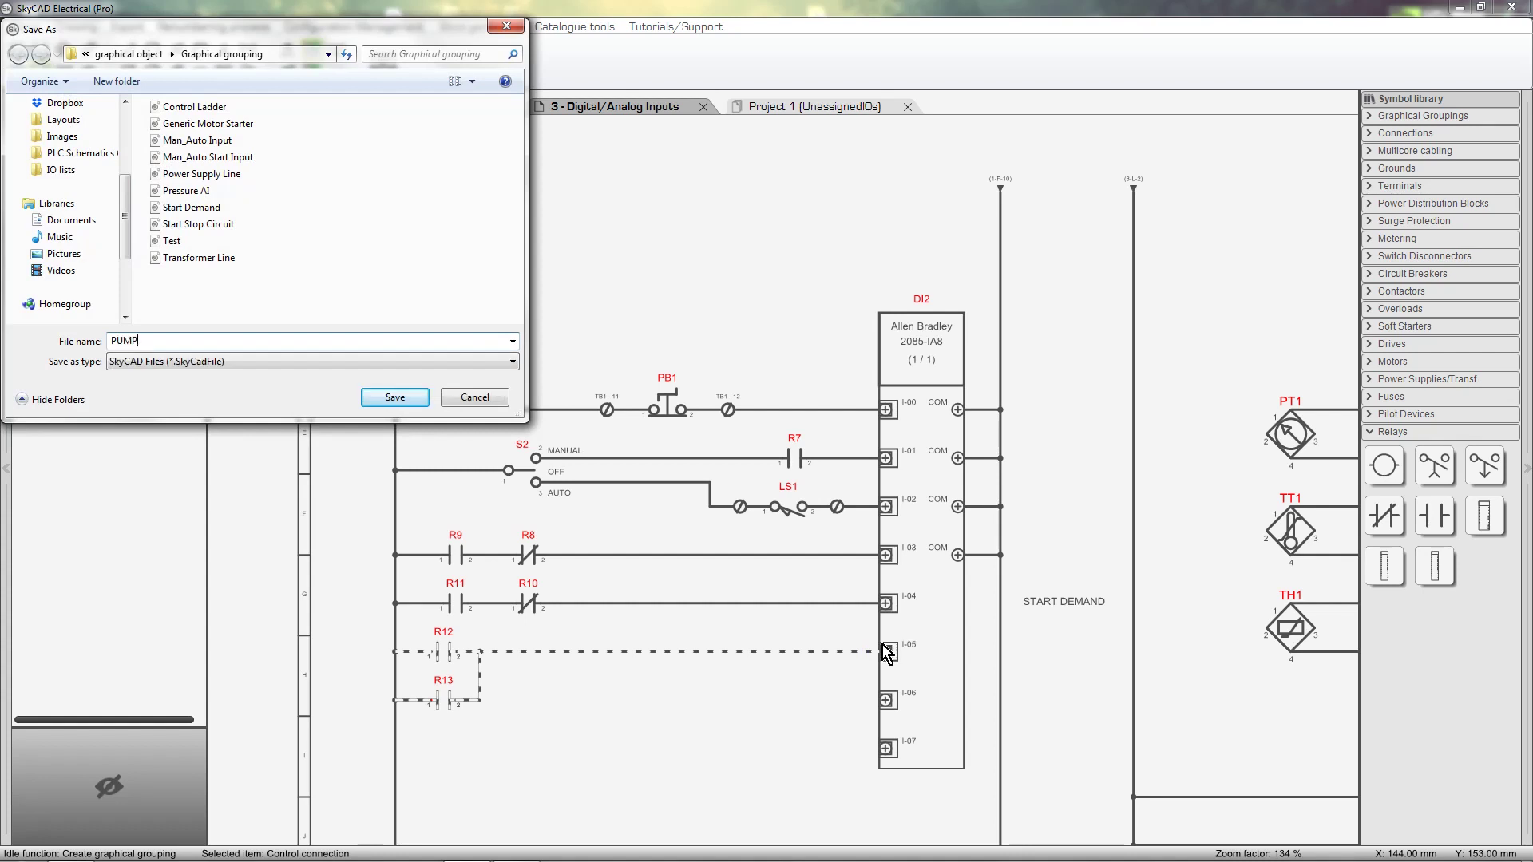
text( RUNNING)
key(Return)
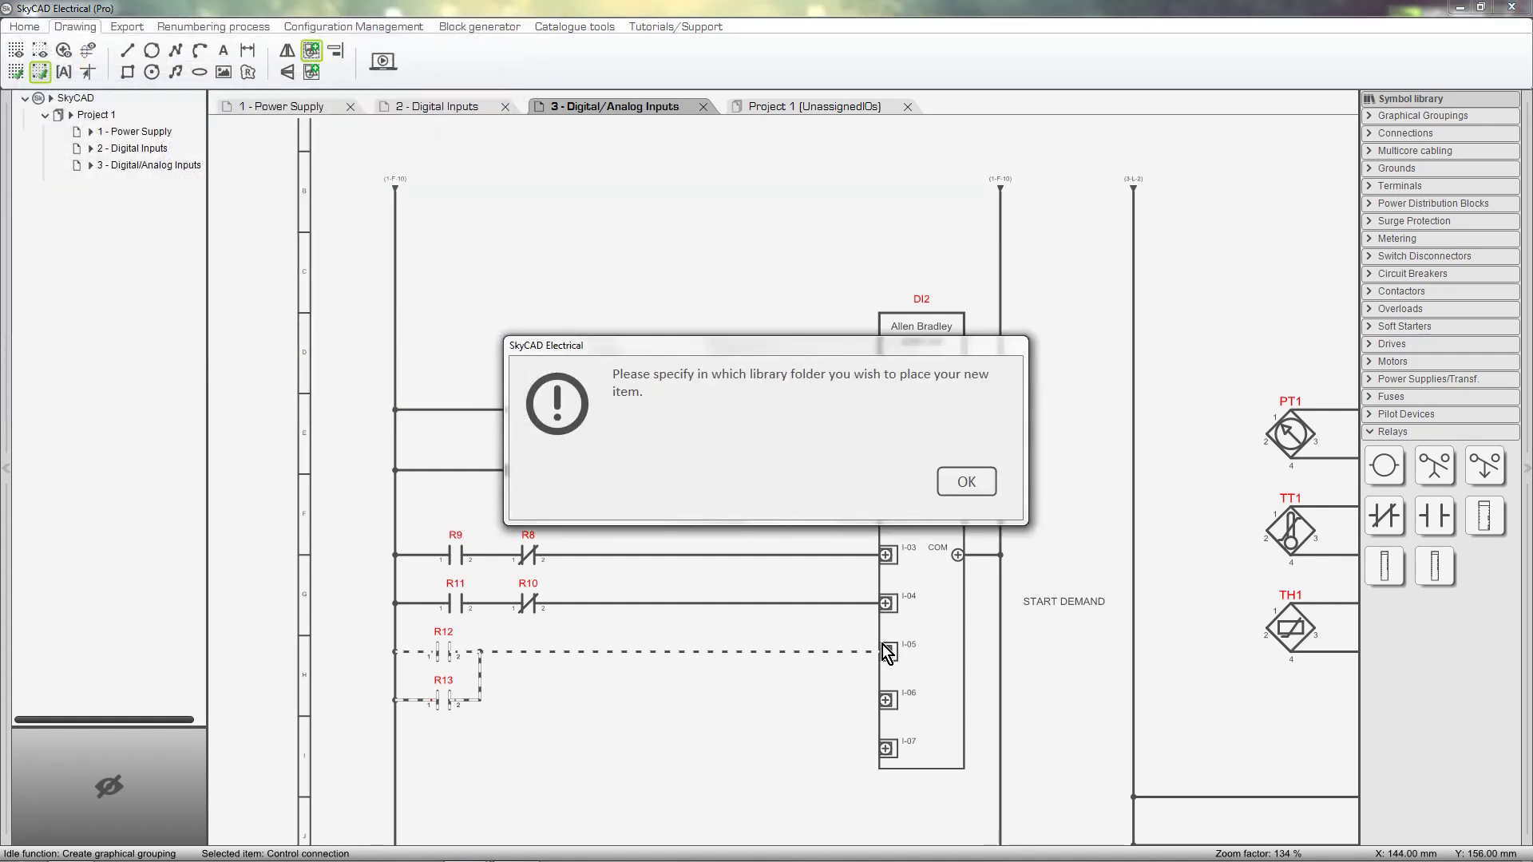
click(977, 487)
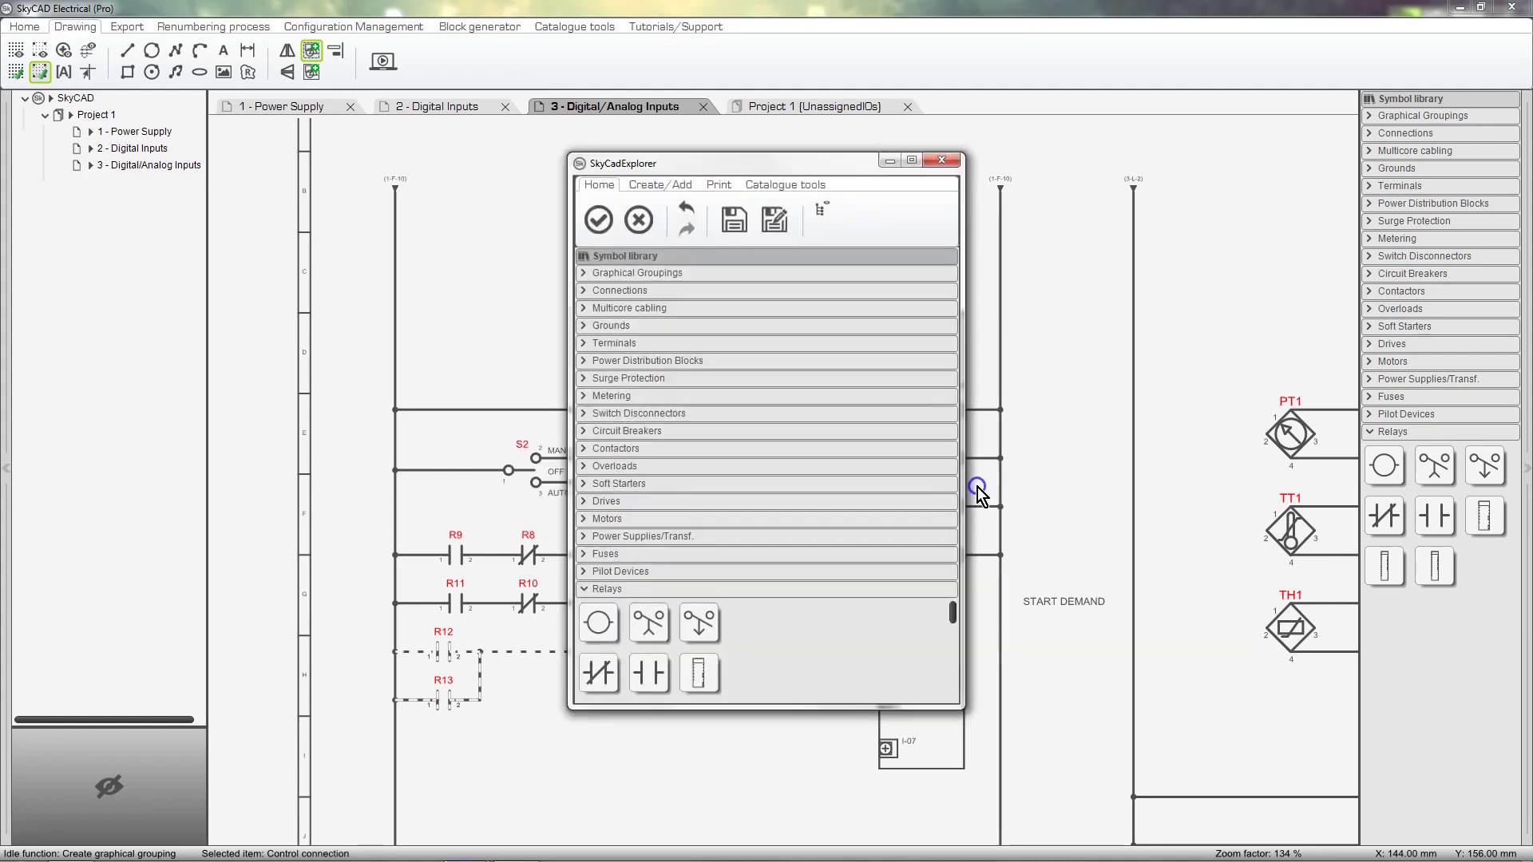
click(696, 278)
click(599, 229)
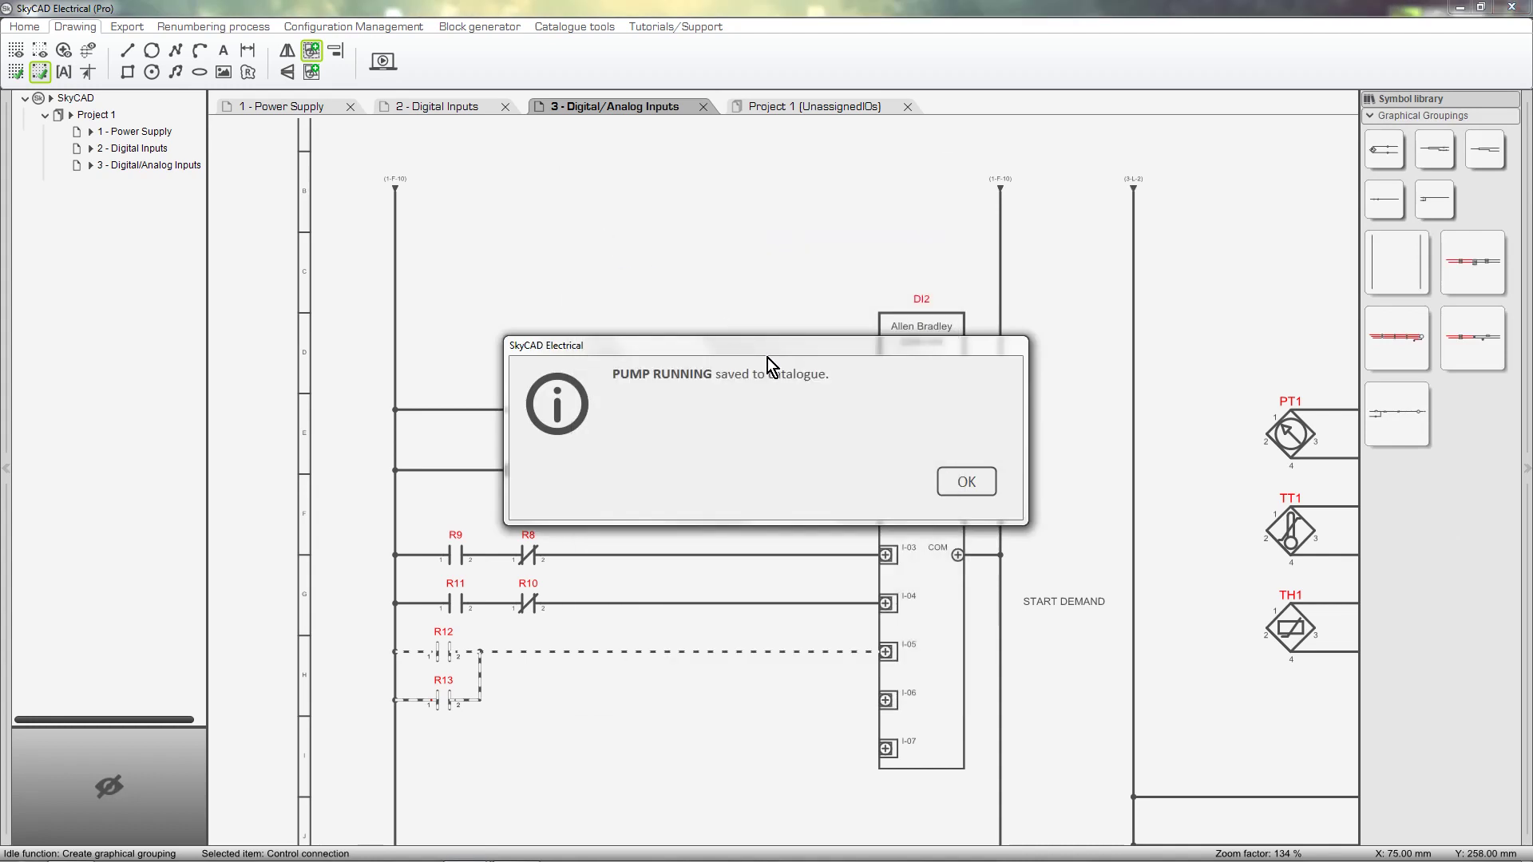
click(949, 485)
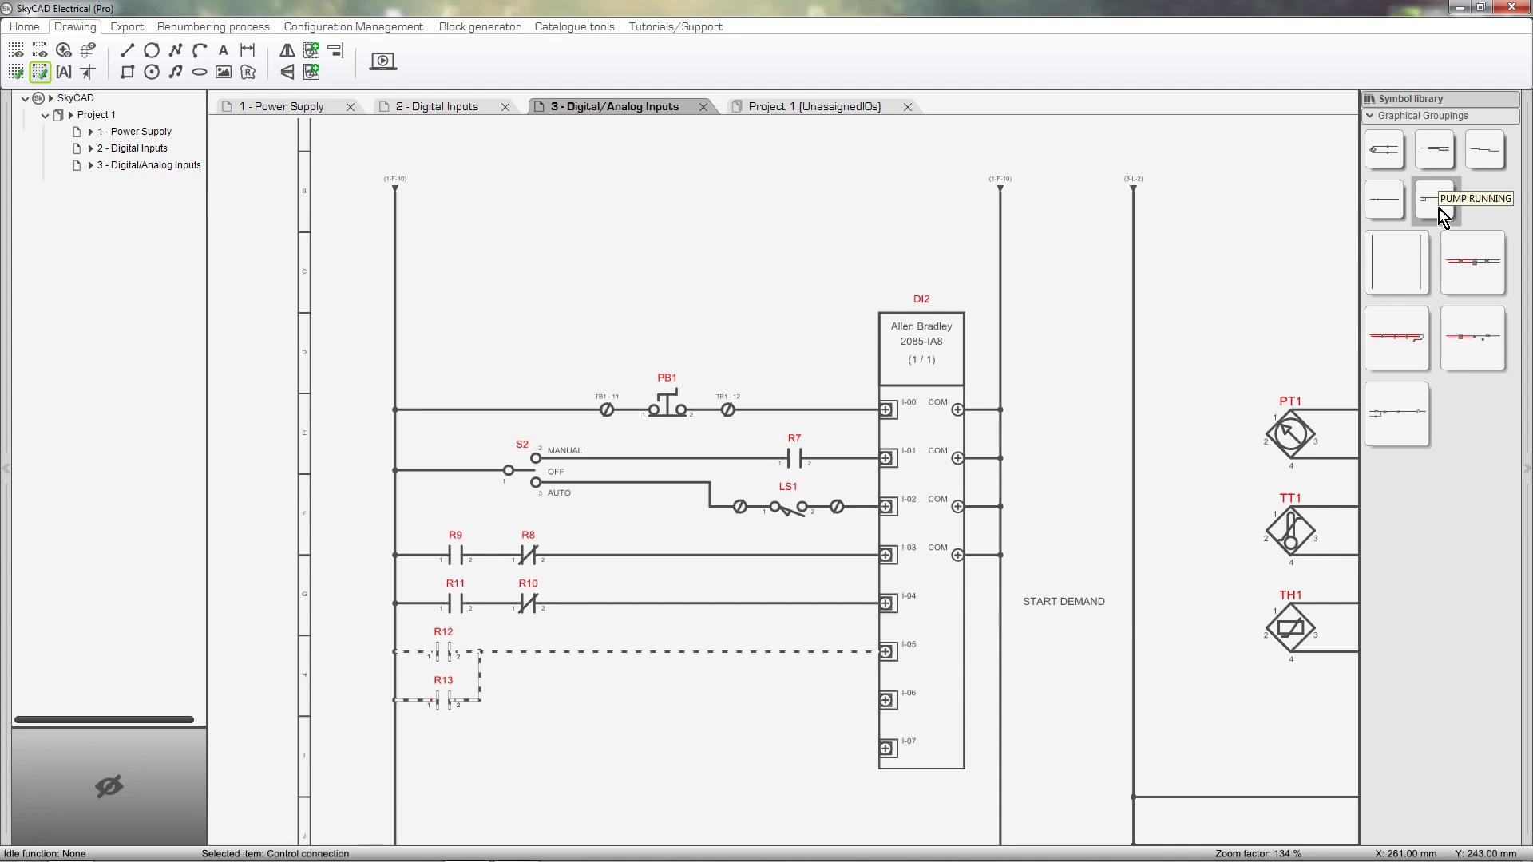
- Connect the unassigned RUNNING input to PUMP RUNNING, then return to the Digital/Analog Inputs sheet
click(868, 119)
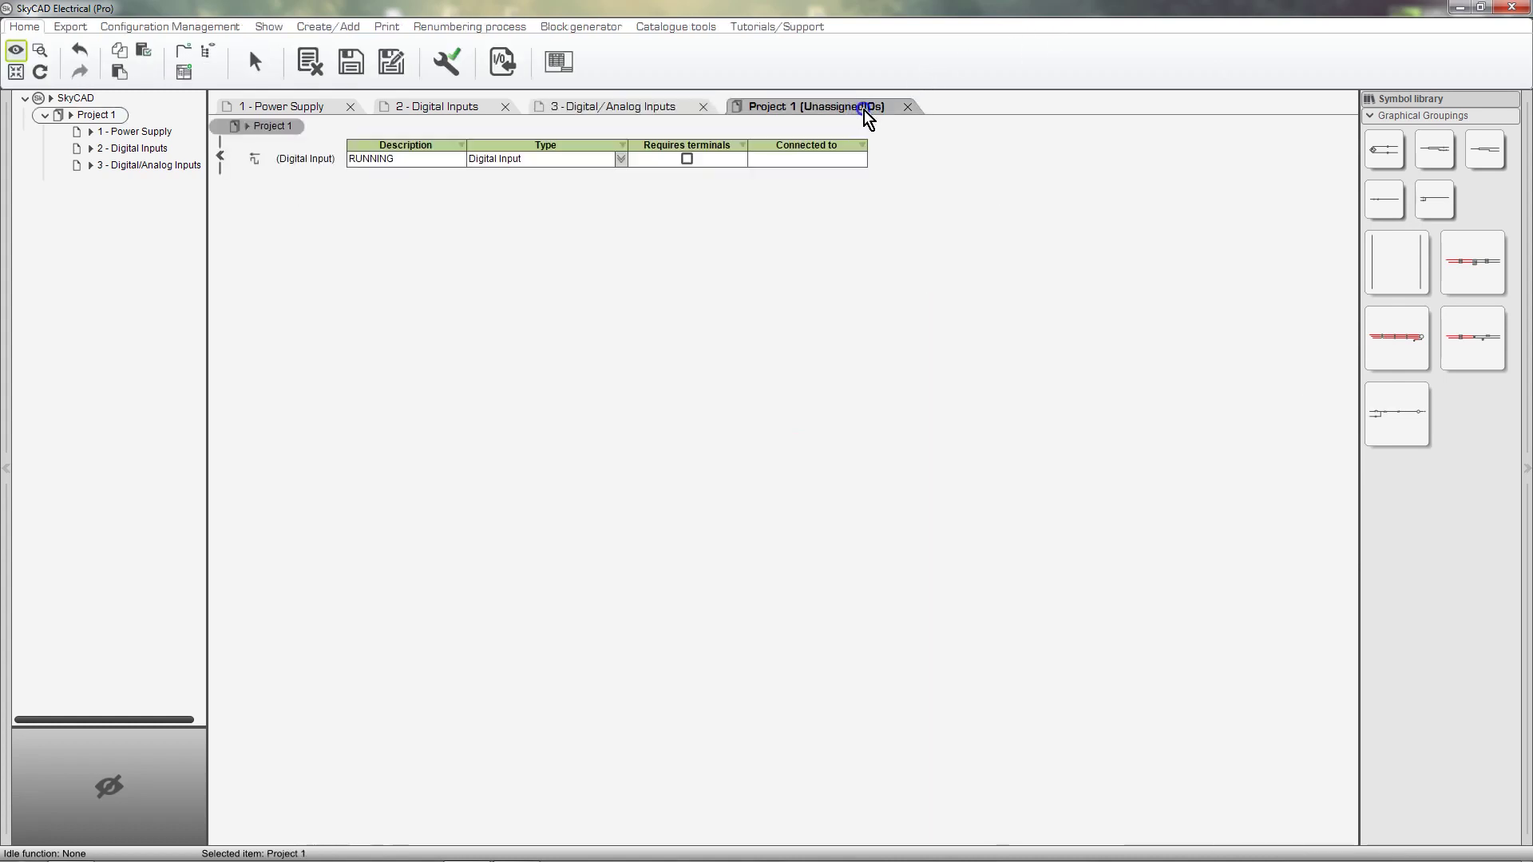
click(840, 164)
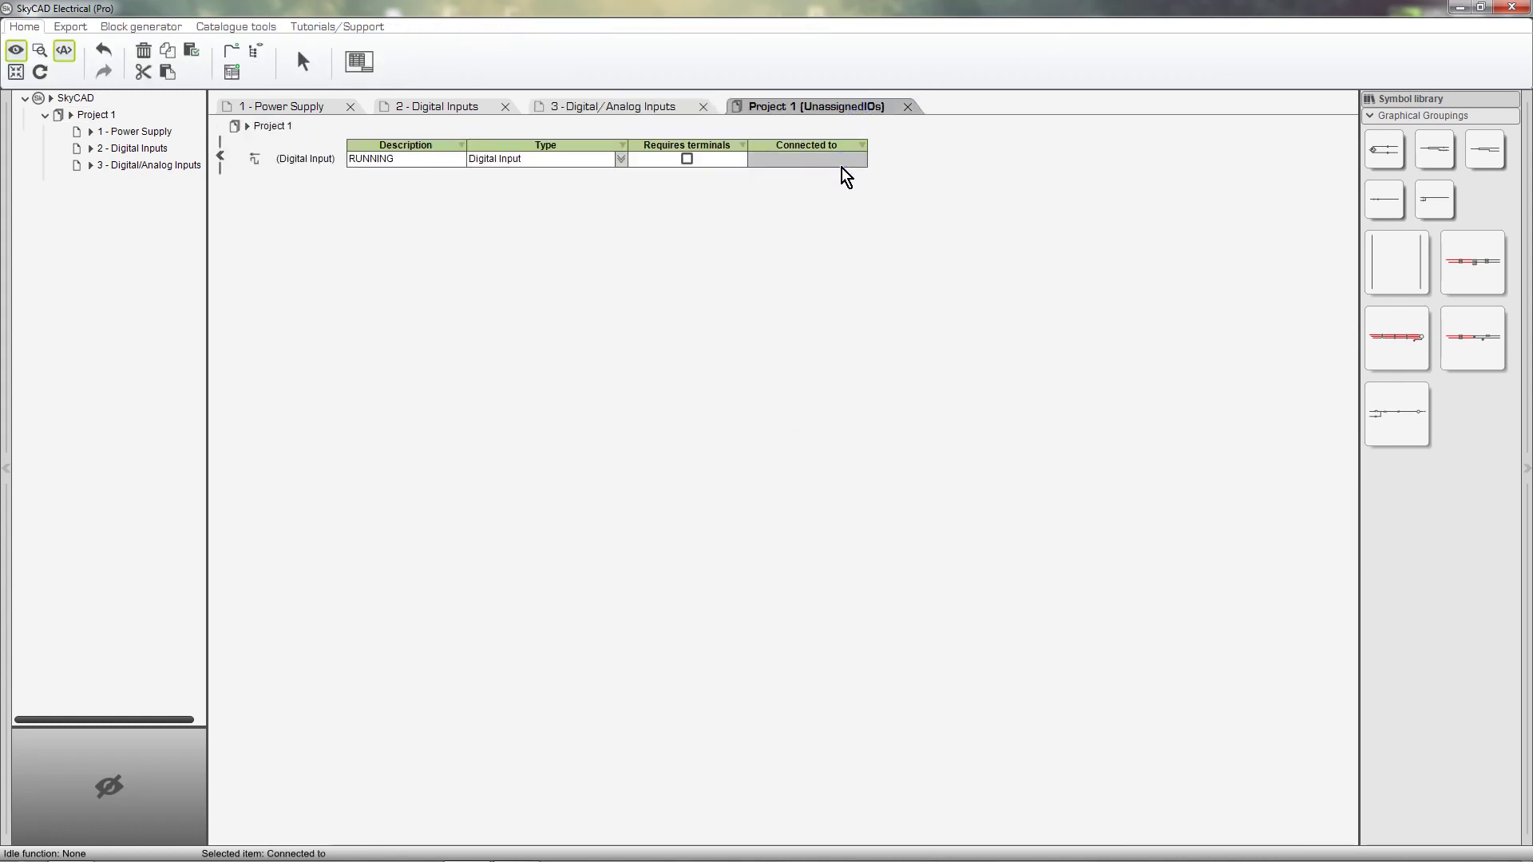
click(1445, 214)
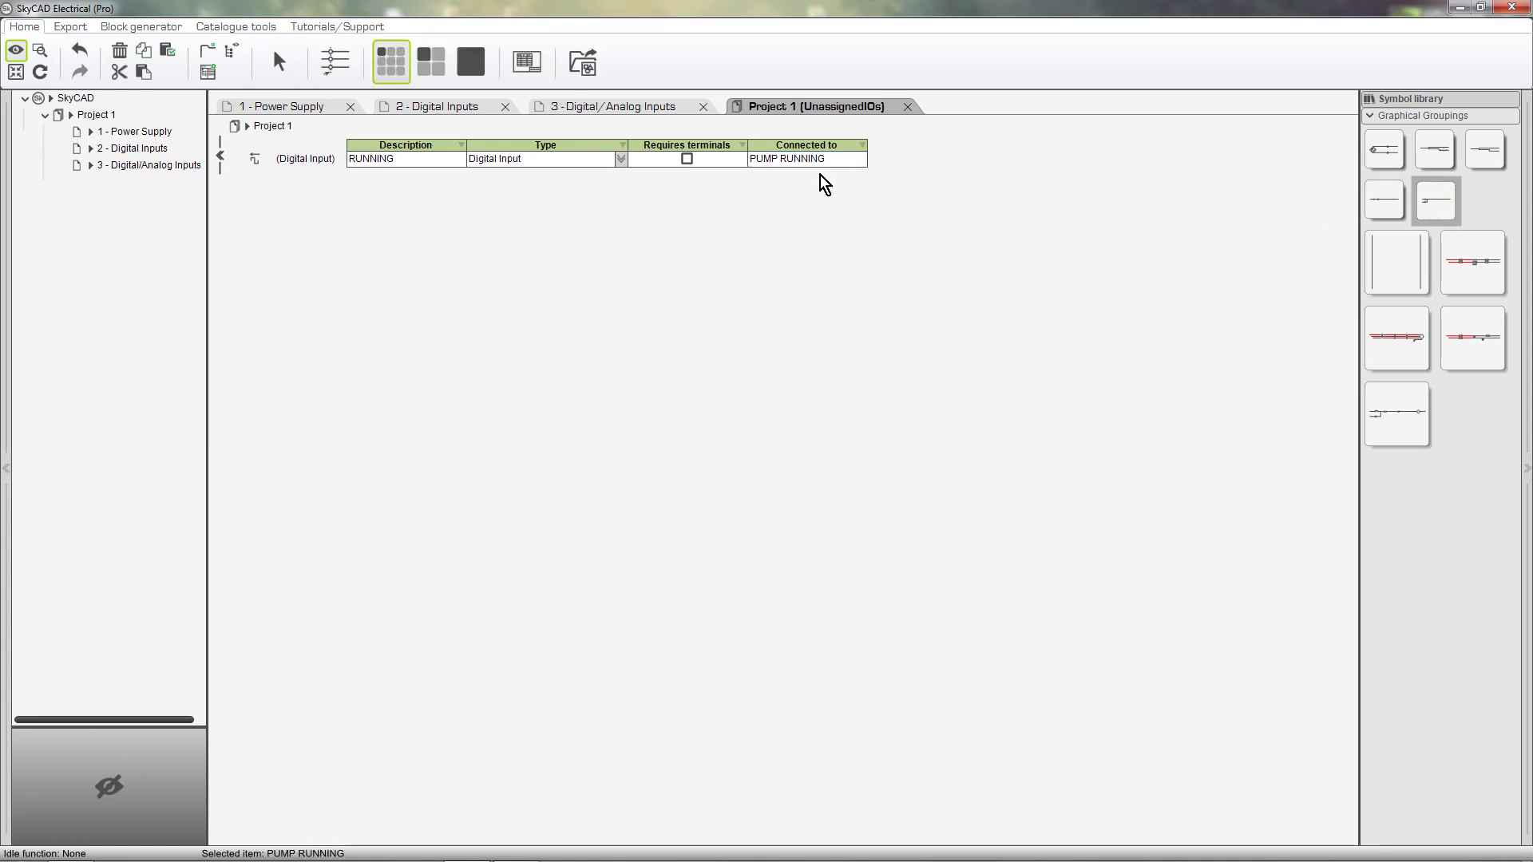
click(644, 113)
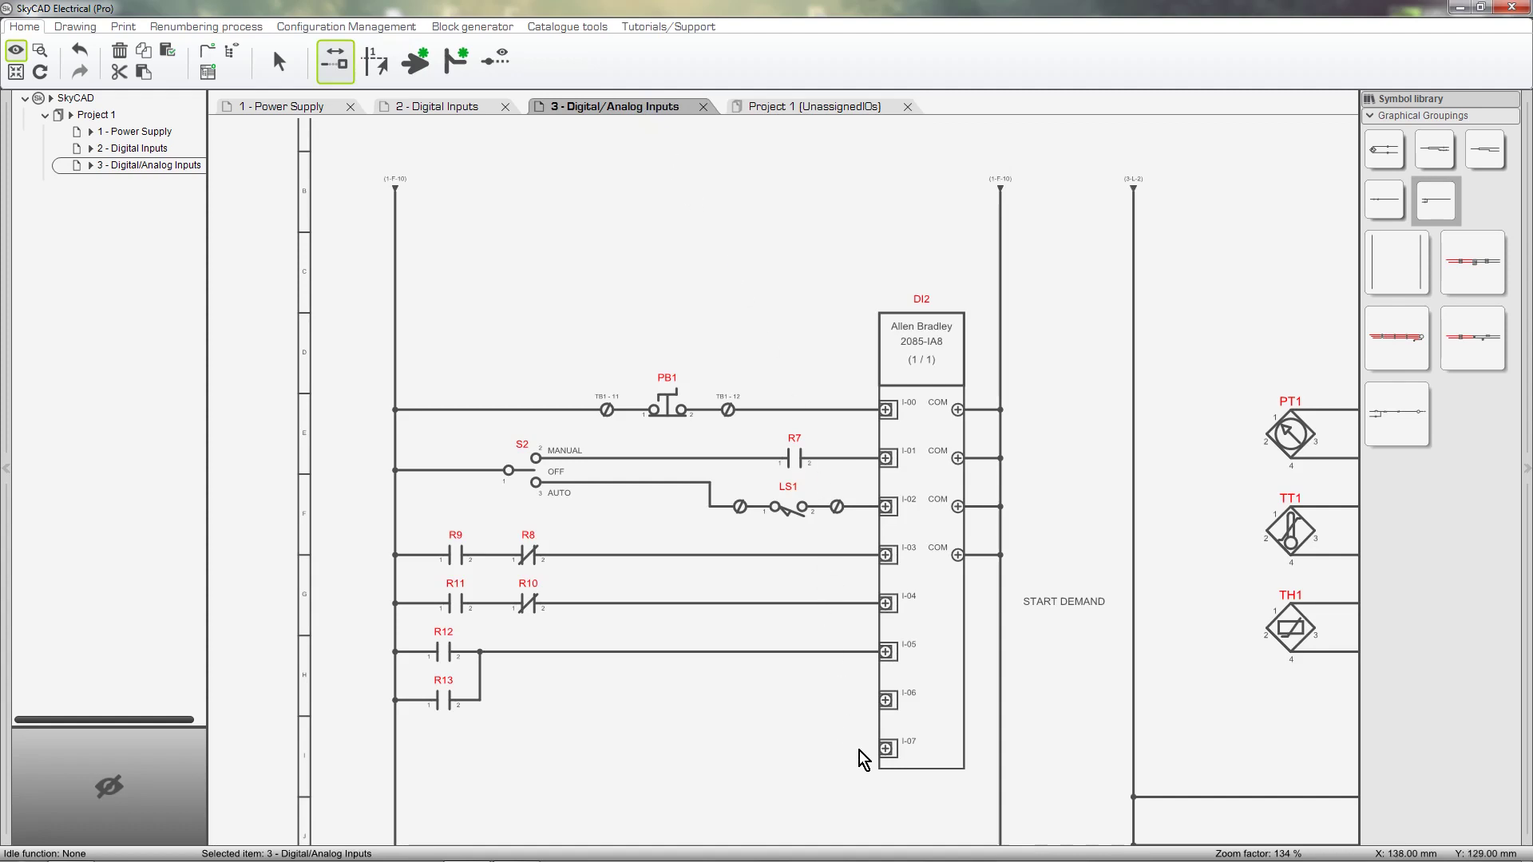
- Assign the RUNNING digital input from the explorer to DI2's empty input I-07
click(886, 748)
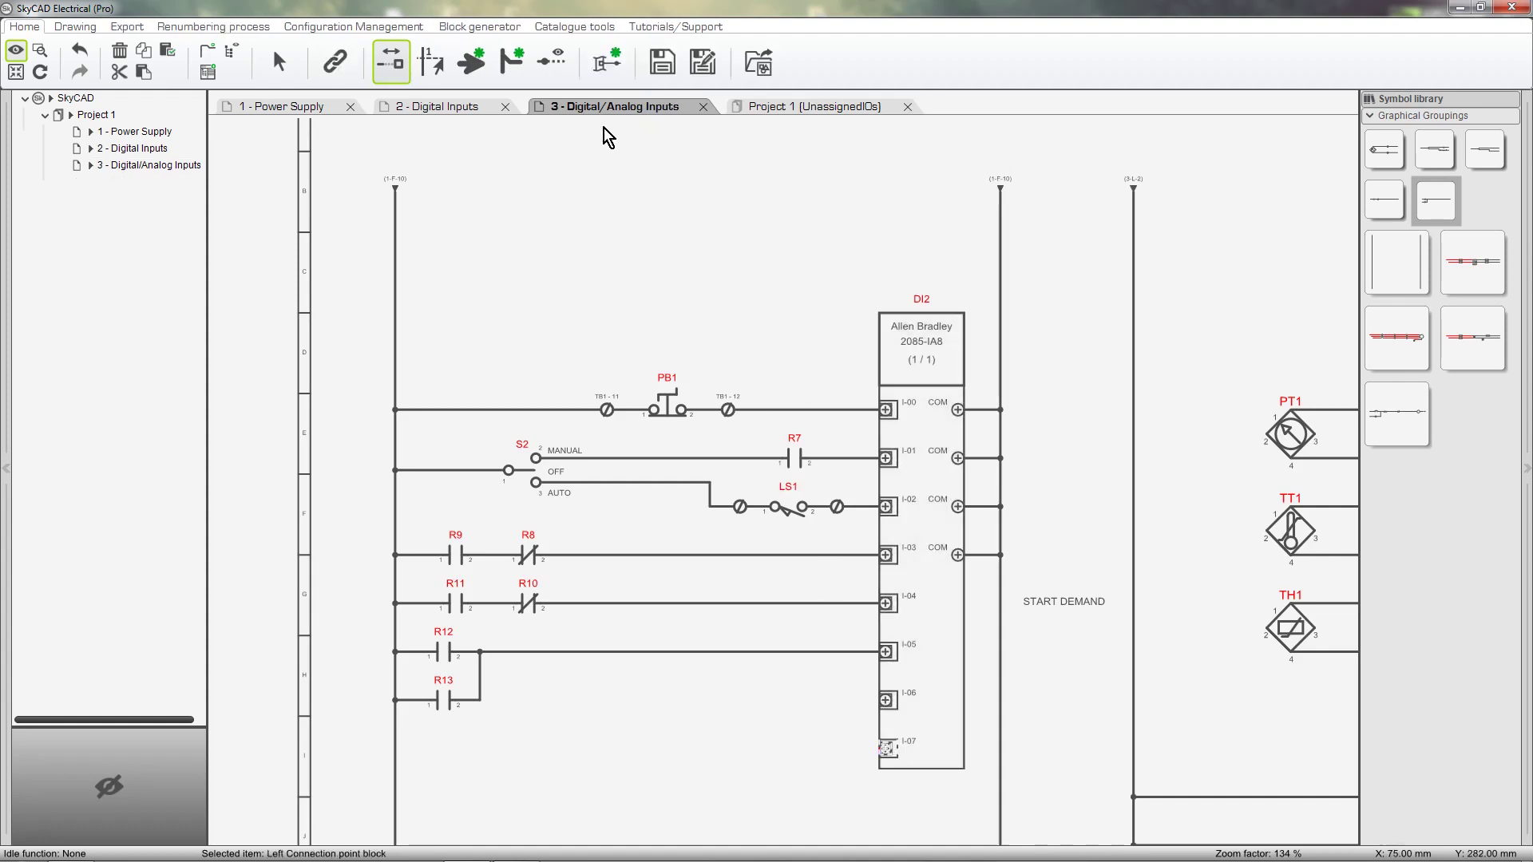
click(605, 62)
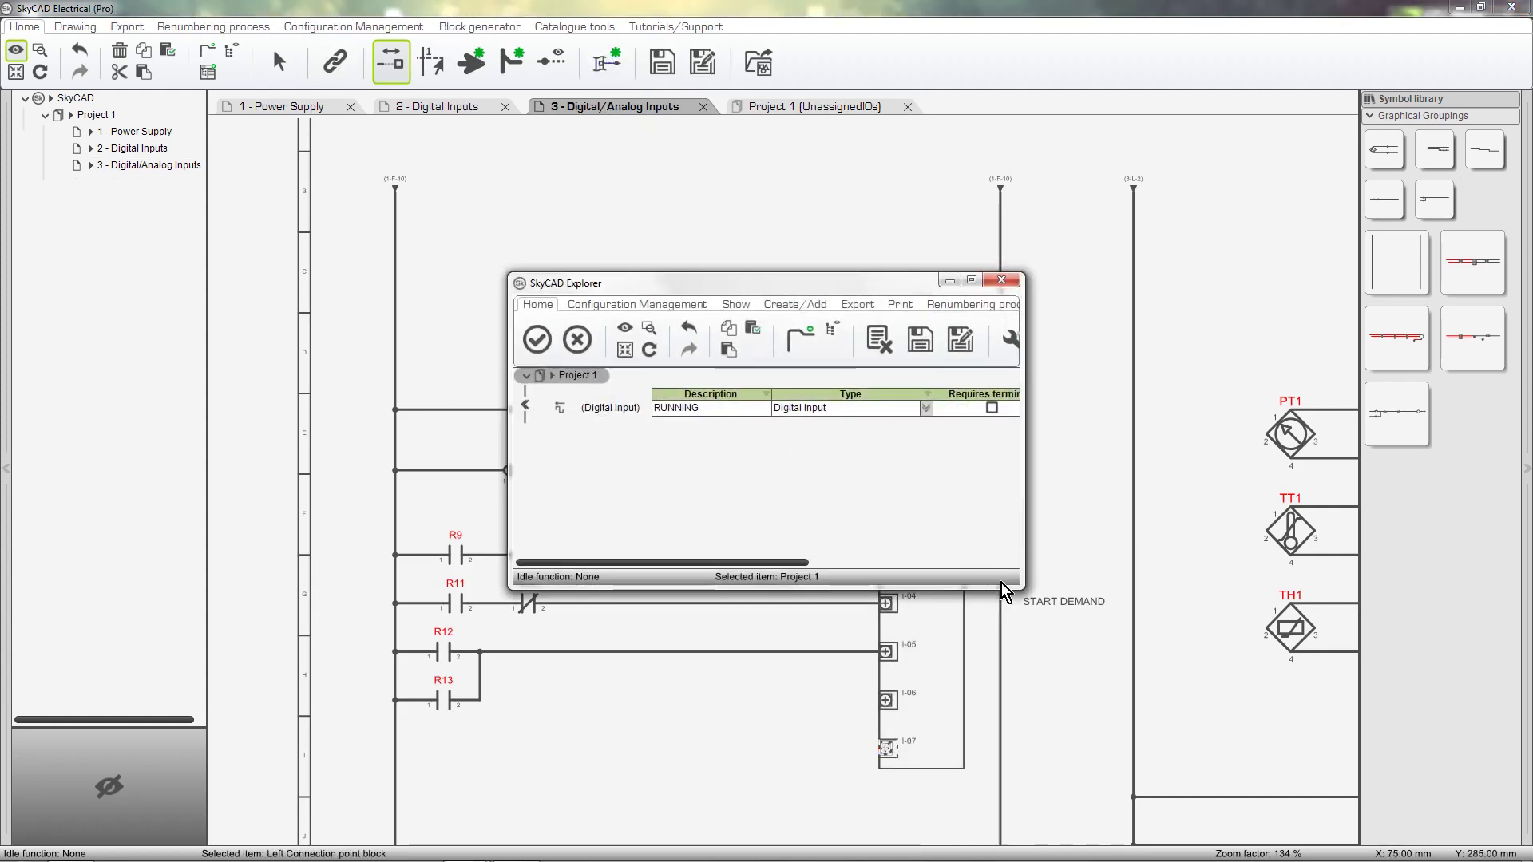
drag(1011, 584, 1176, 587)
click(615, 409)
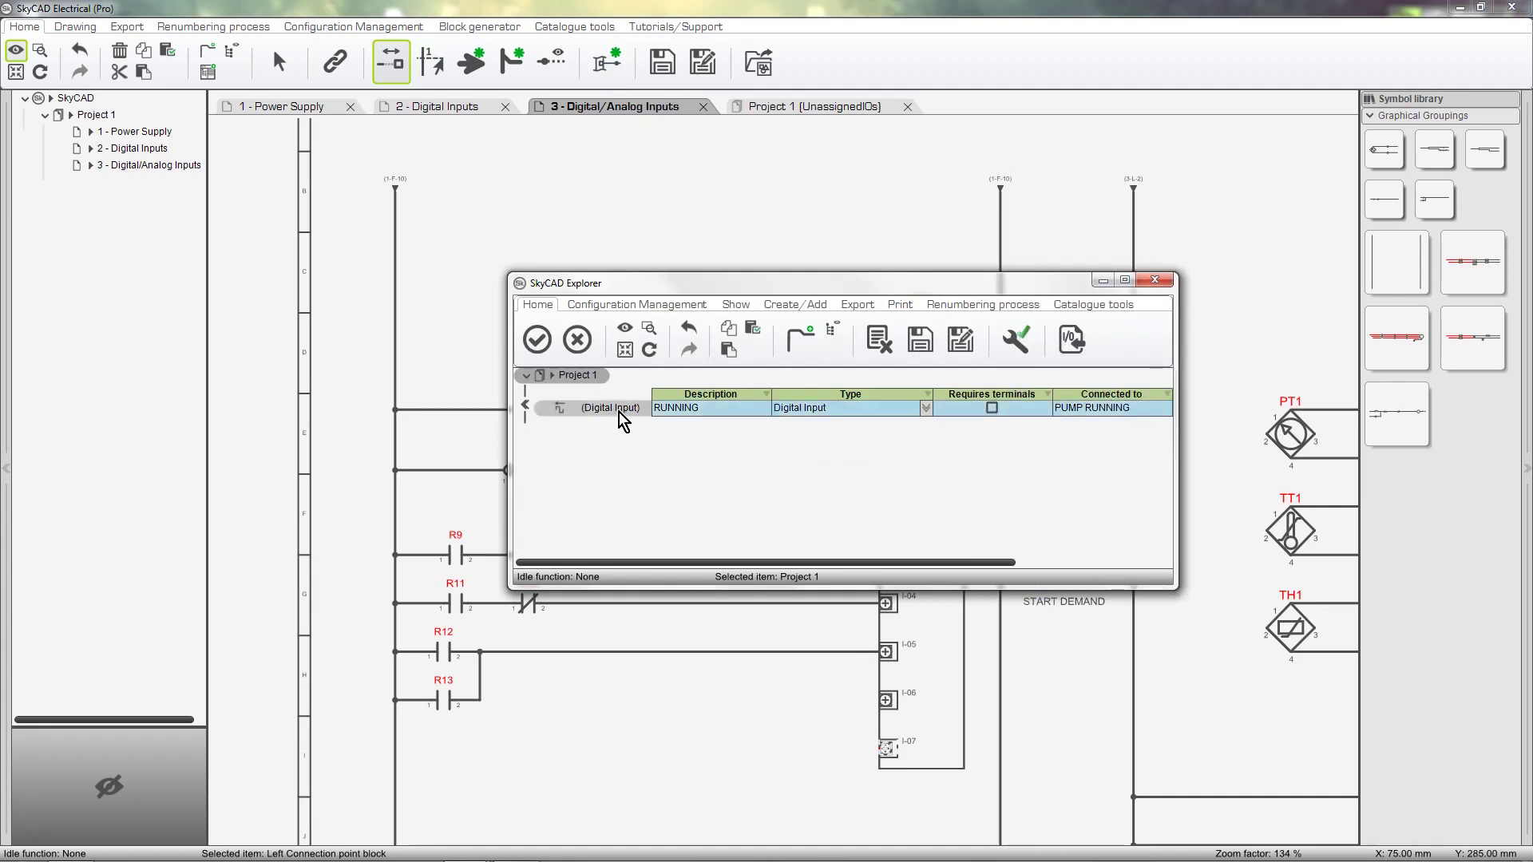
click(535, 347)
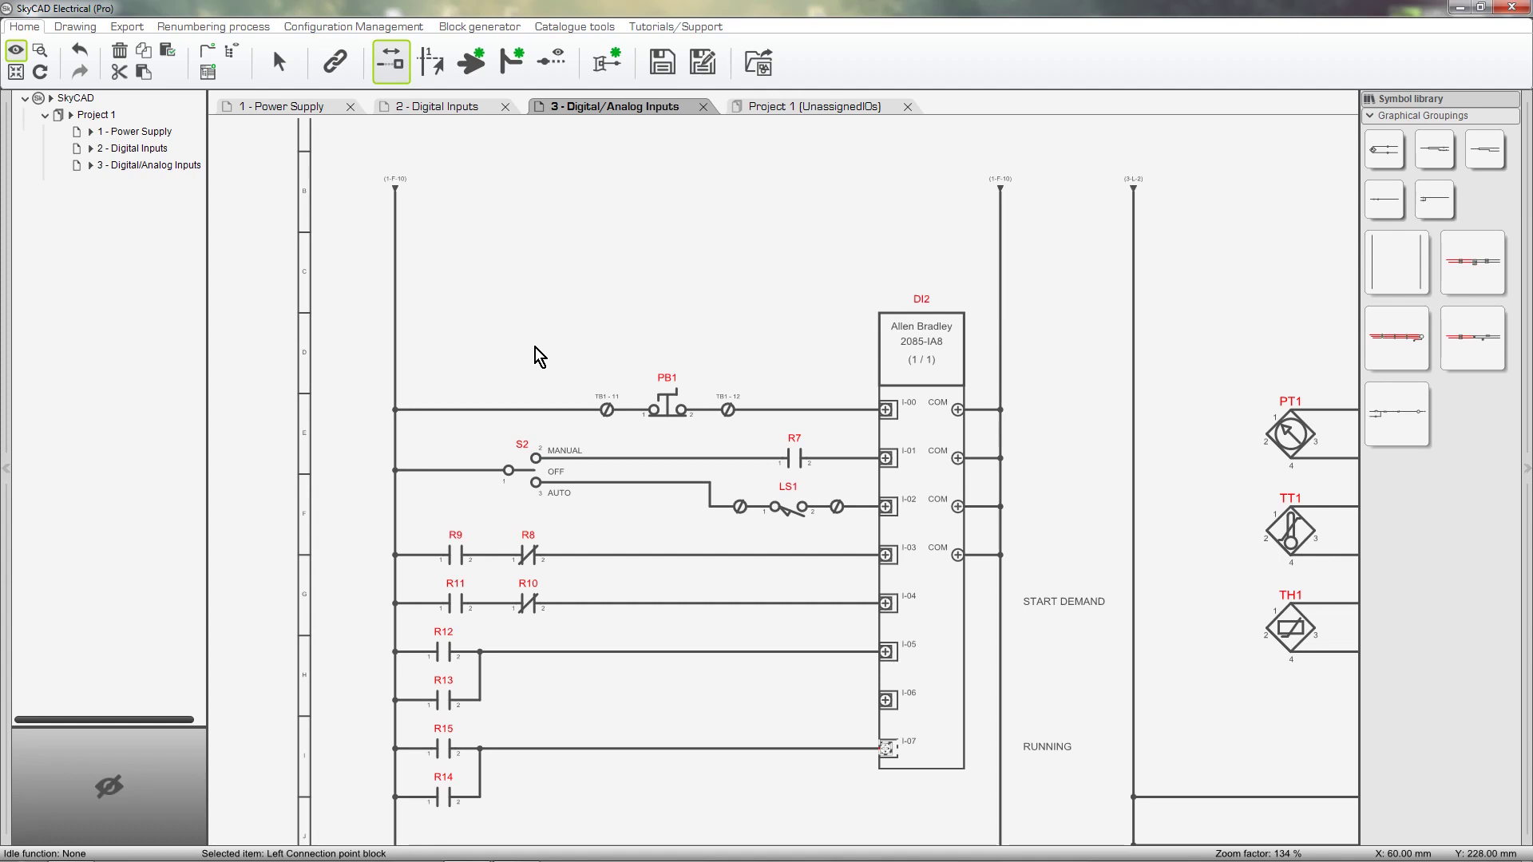
- Zoom out to review the whole sheet, then switch to the 1 - Power Supply sheet
scroll(535, 347, down, 2)
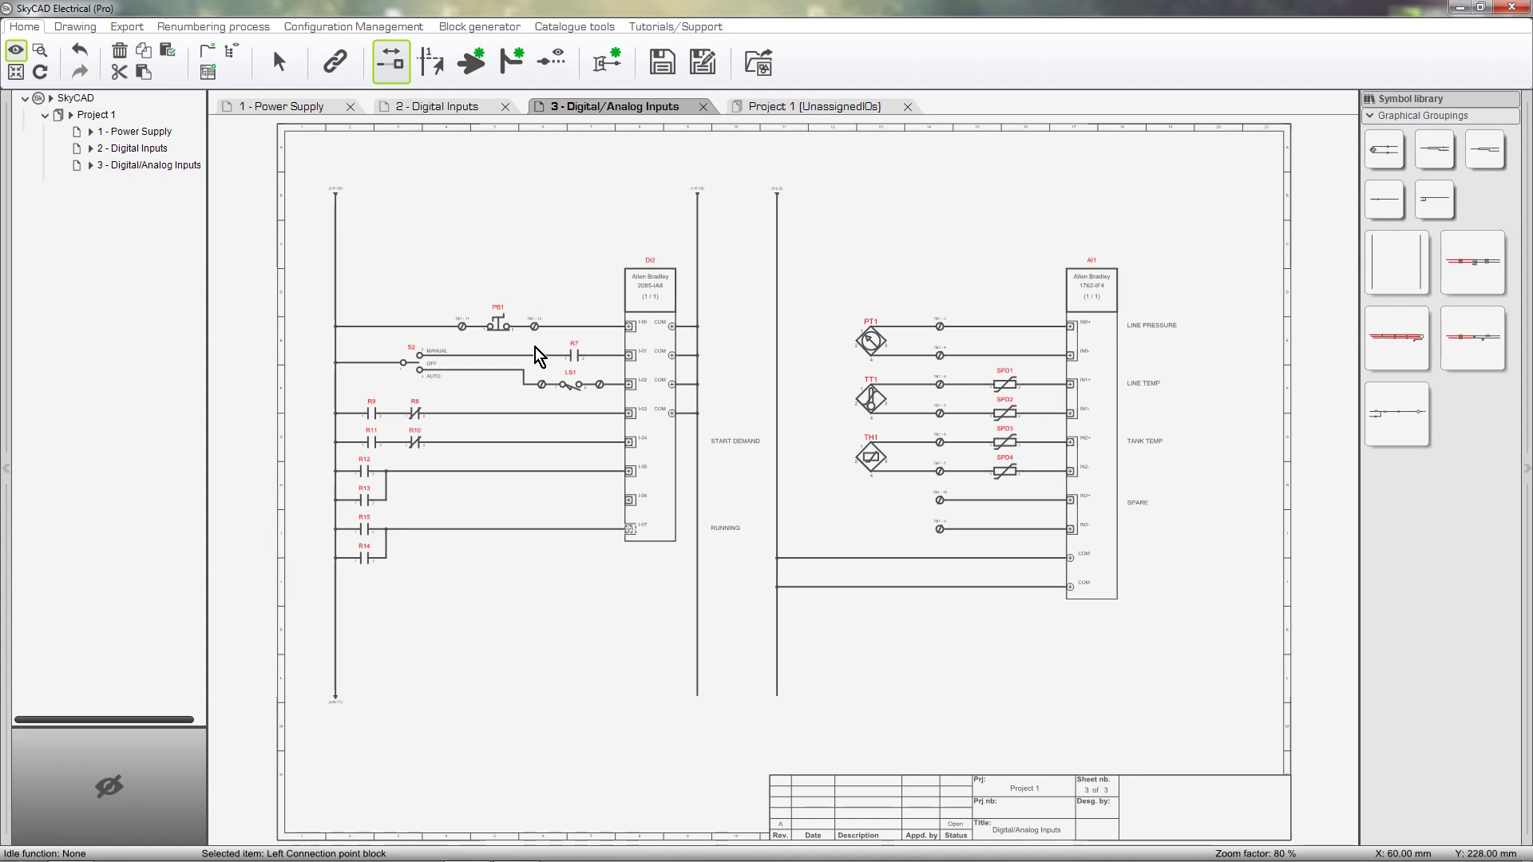
click(292, 109)
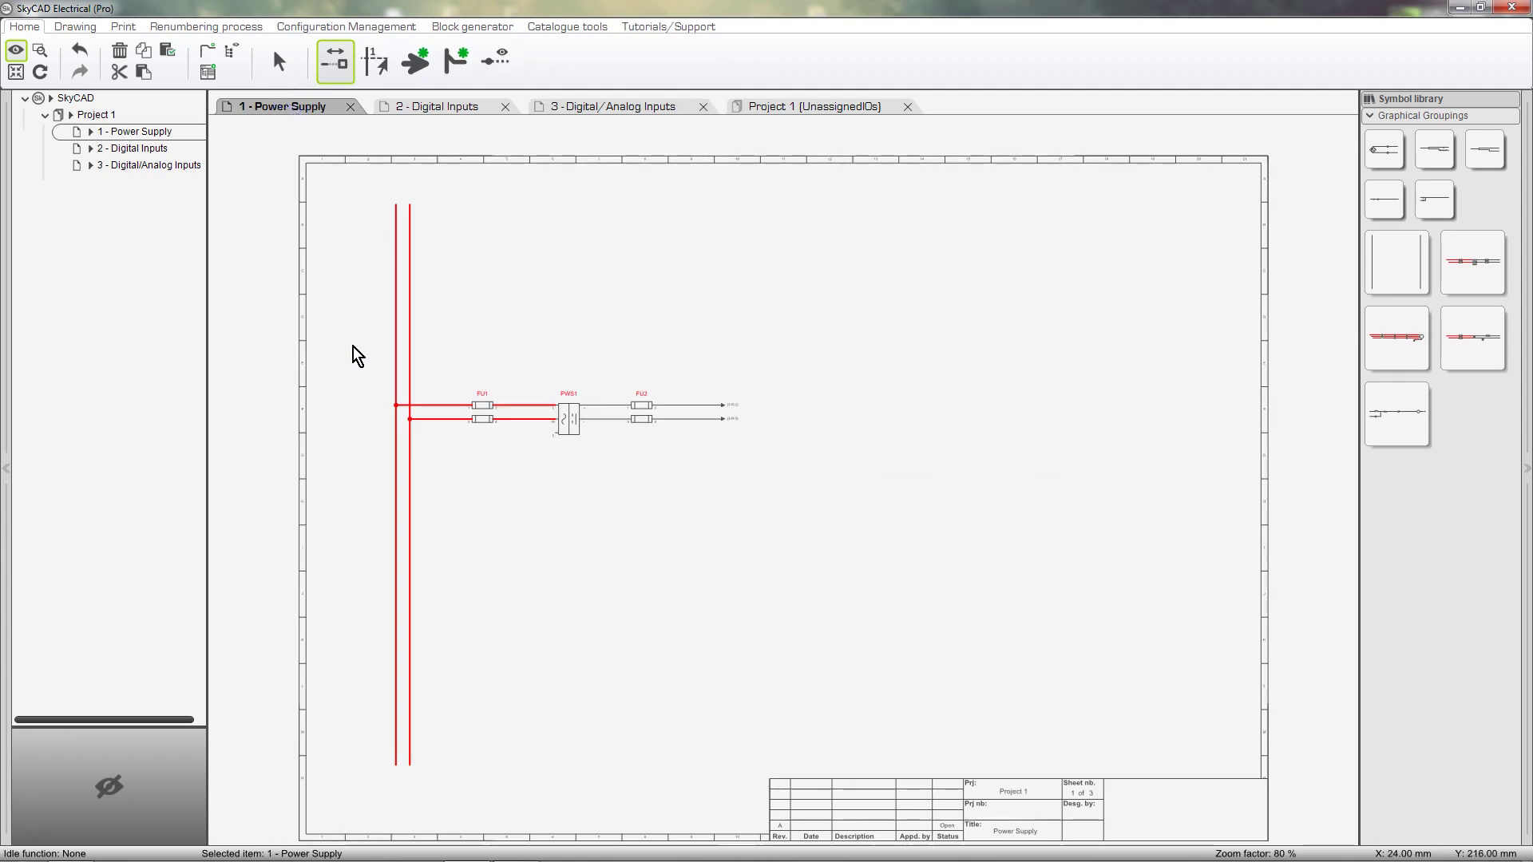
- Set the power supply's upper output as default feed OPR and the lower as default return OPR
scroll(390, 351, up, 4)
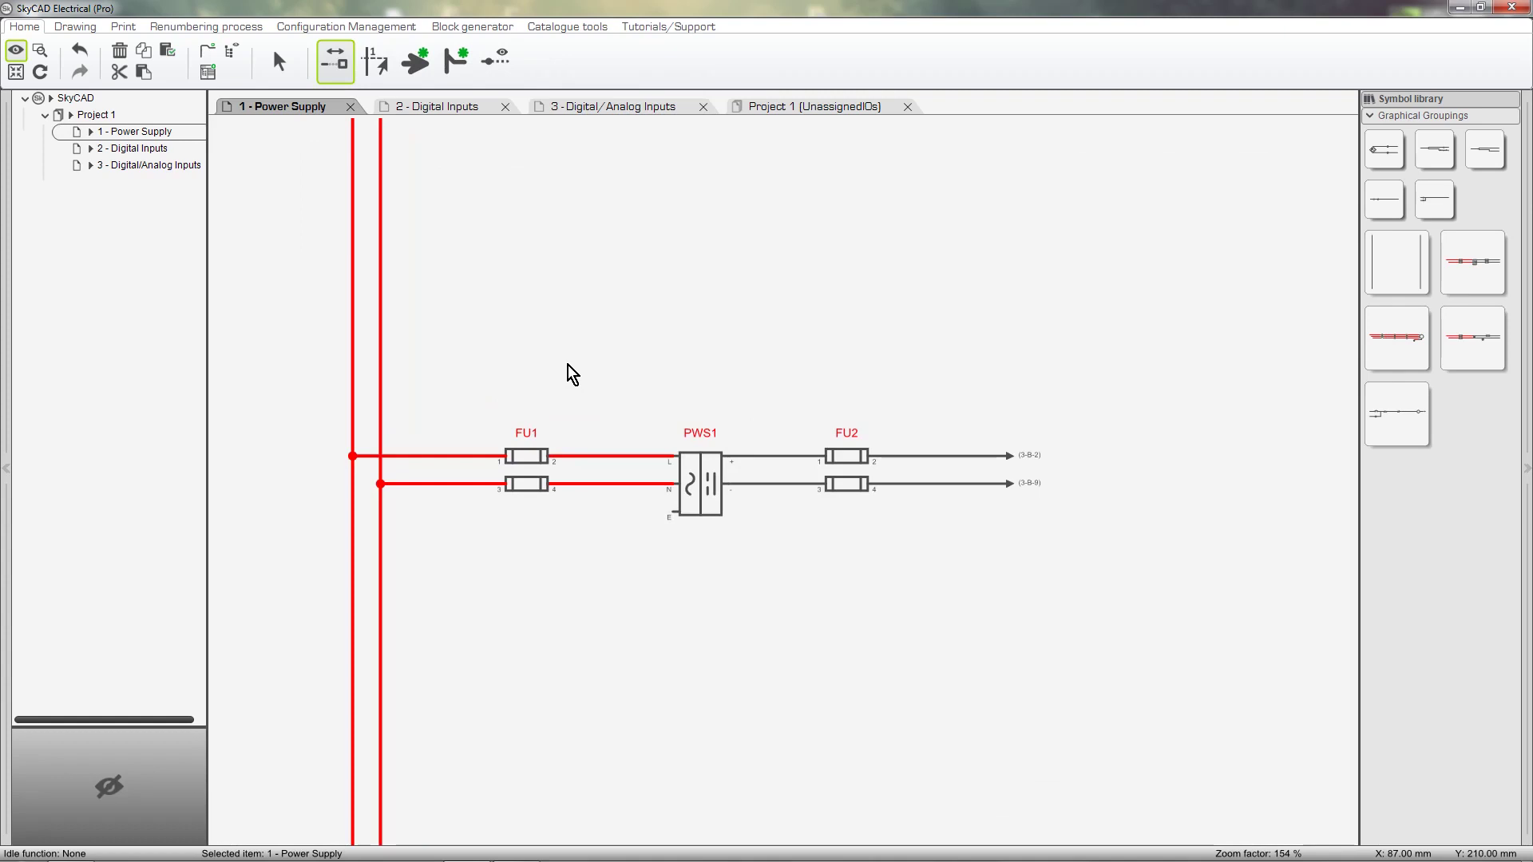
click(1011, 457)
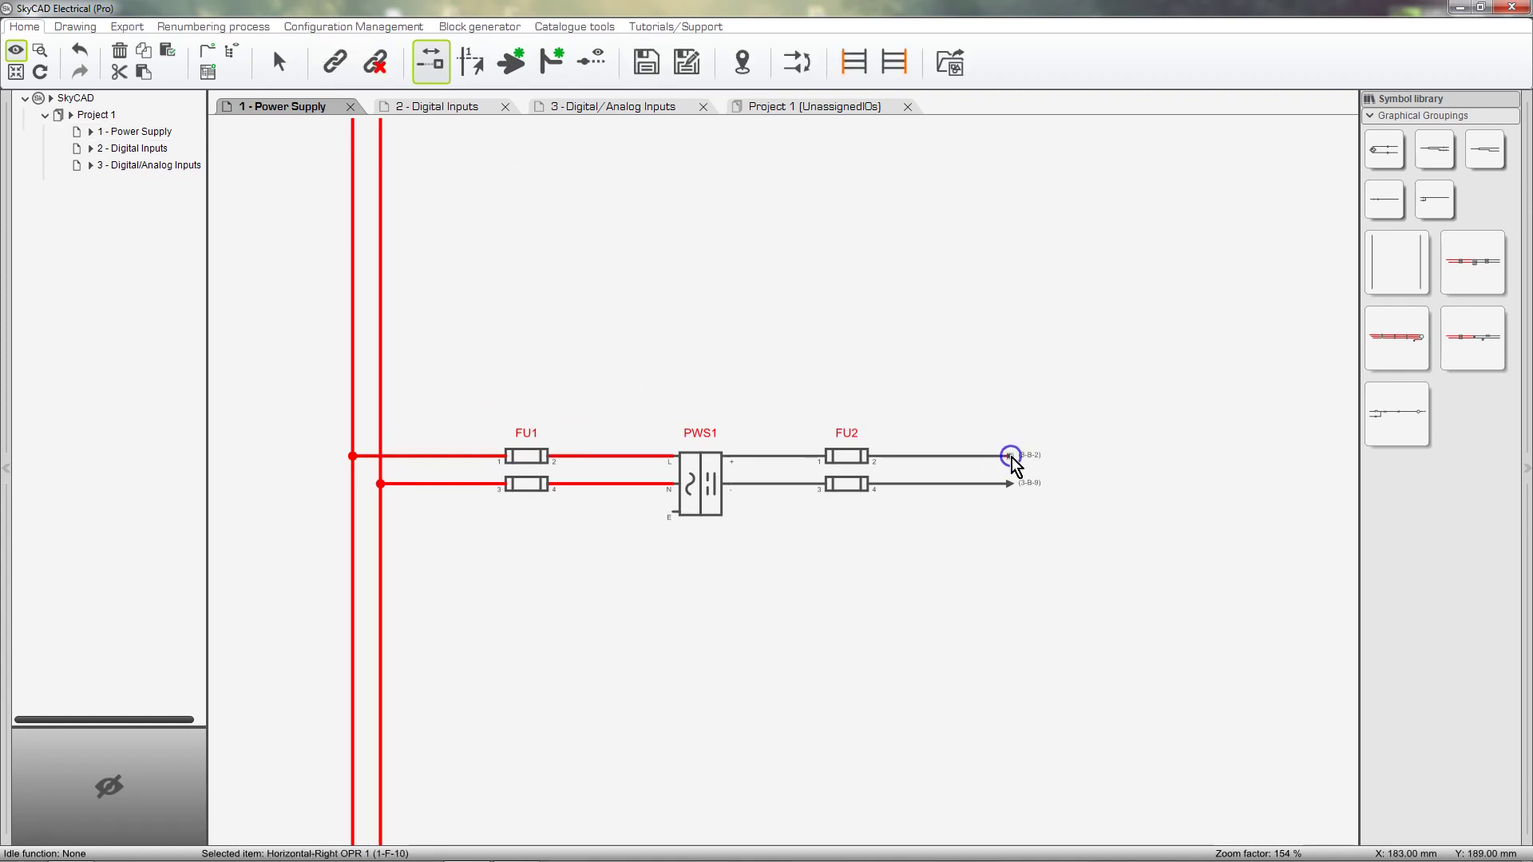
click(862, 70)
click(1011, 487)
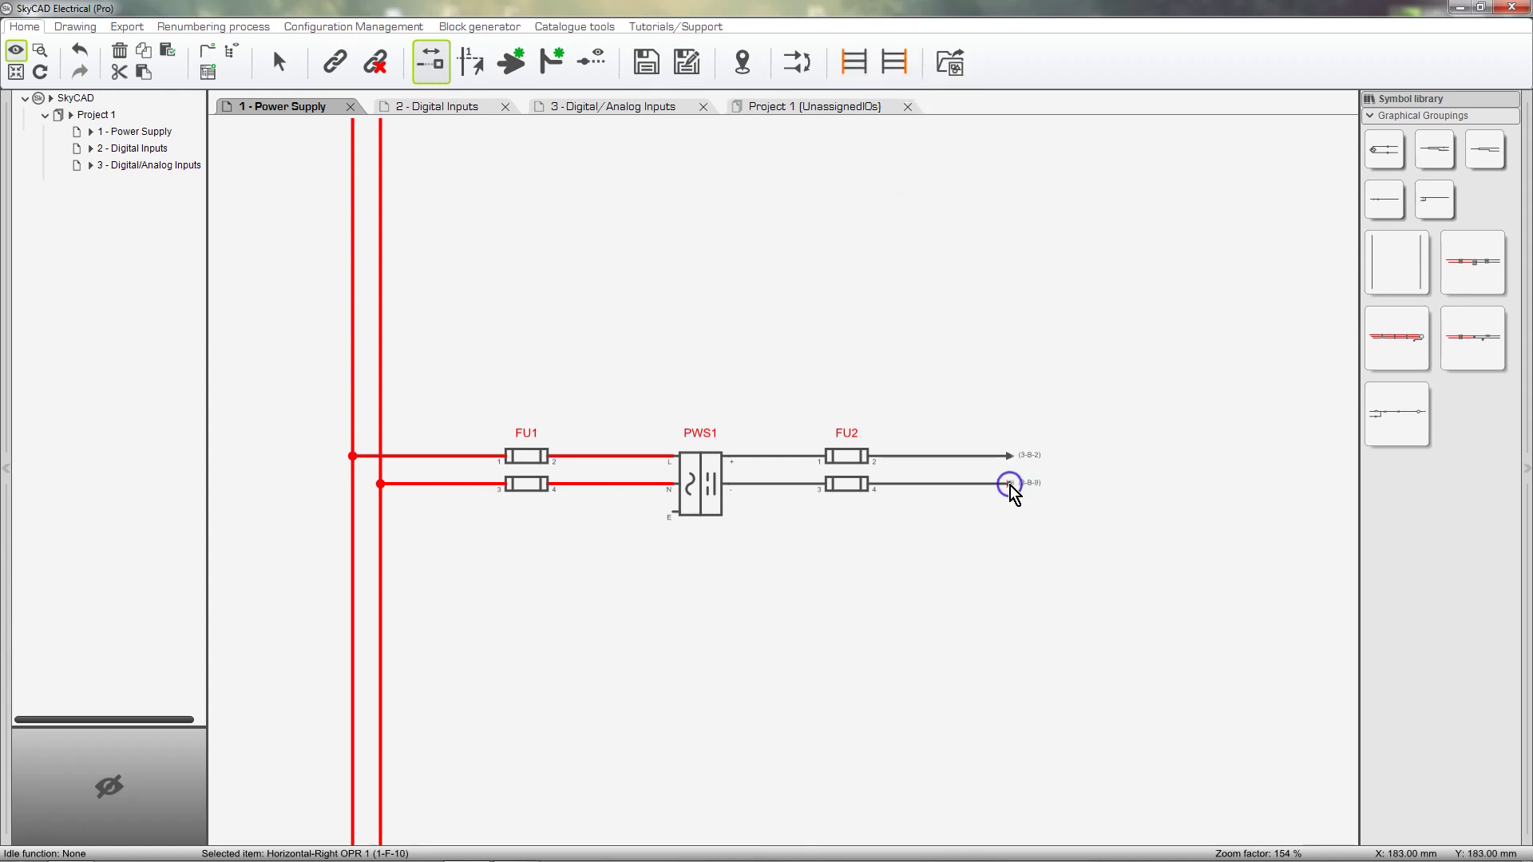
click(899, 74)
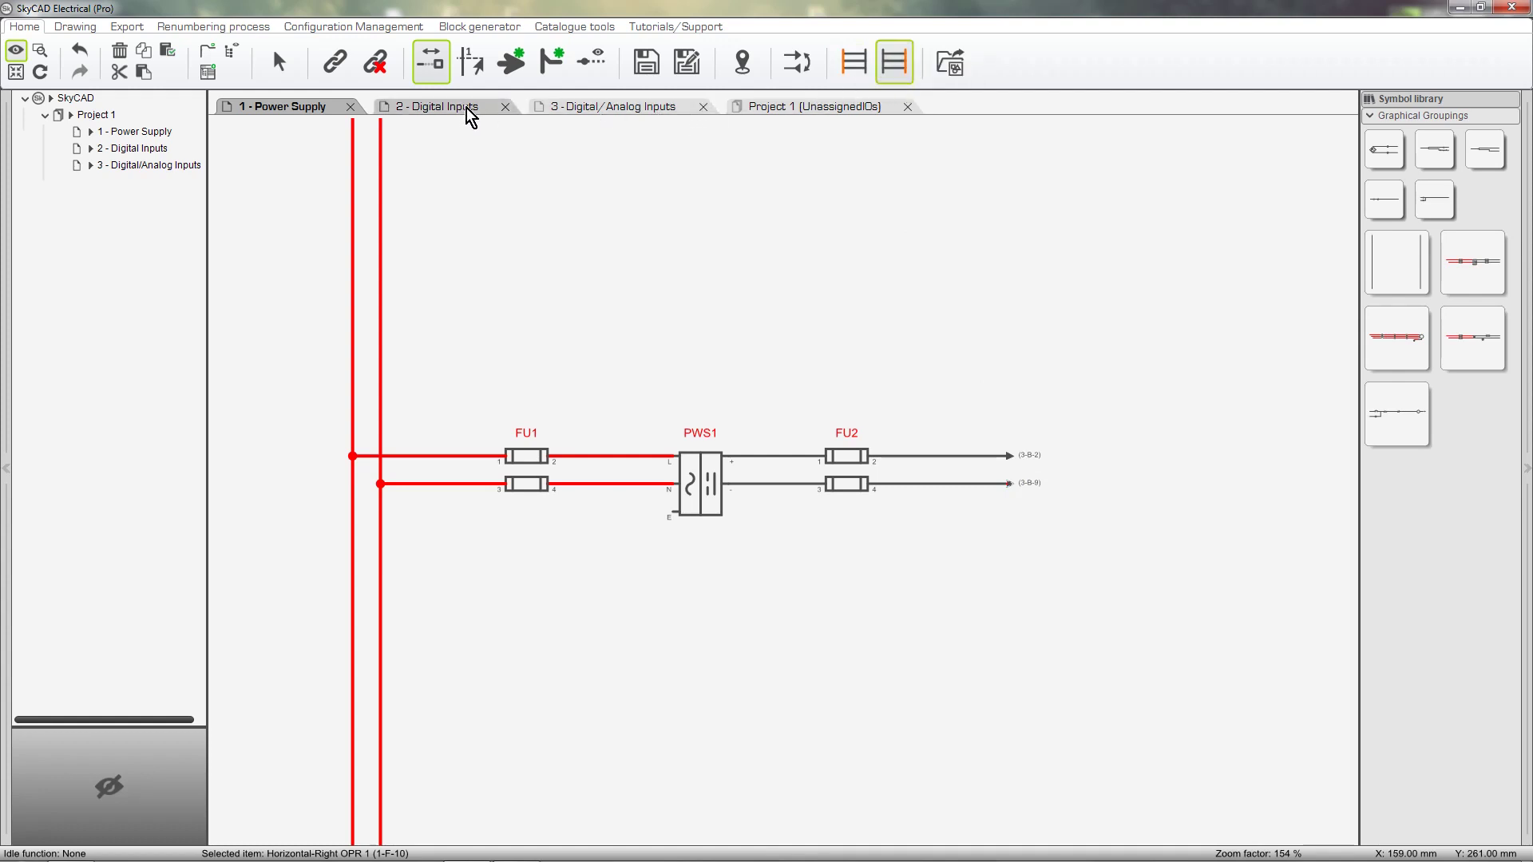
middle_drag(1149, 465, 581, 452)
- Select the AI2 Allen Bradley 5069-IF8 analog module to display its product picture
click(969, 477)
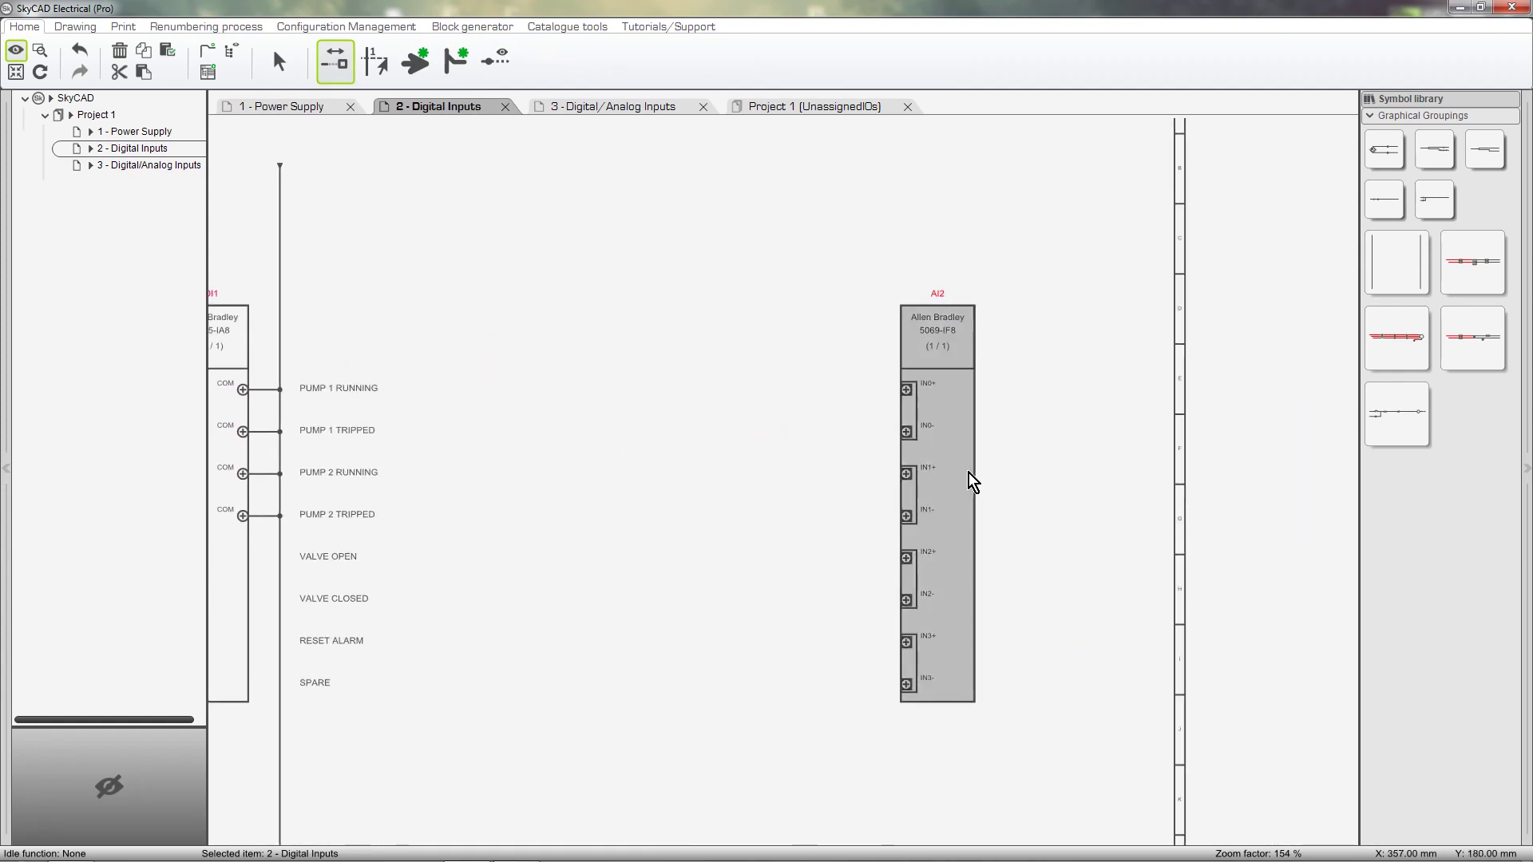